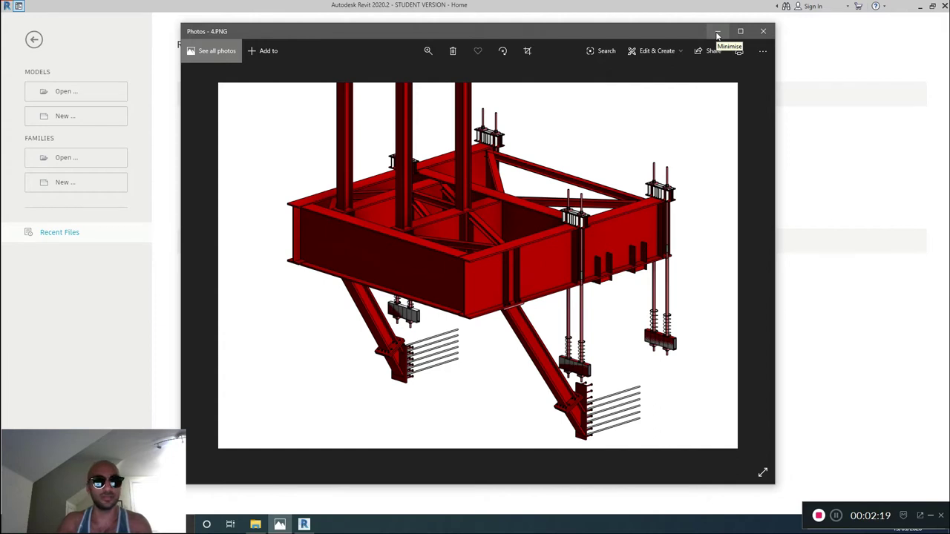
Step: Create a new Revit project, Project1, from the Structural Template
click(717, 33)
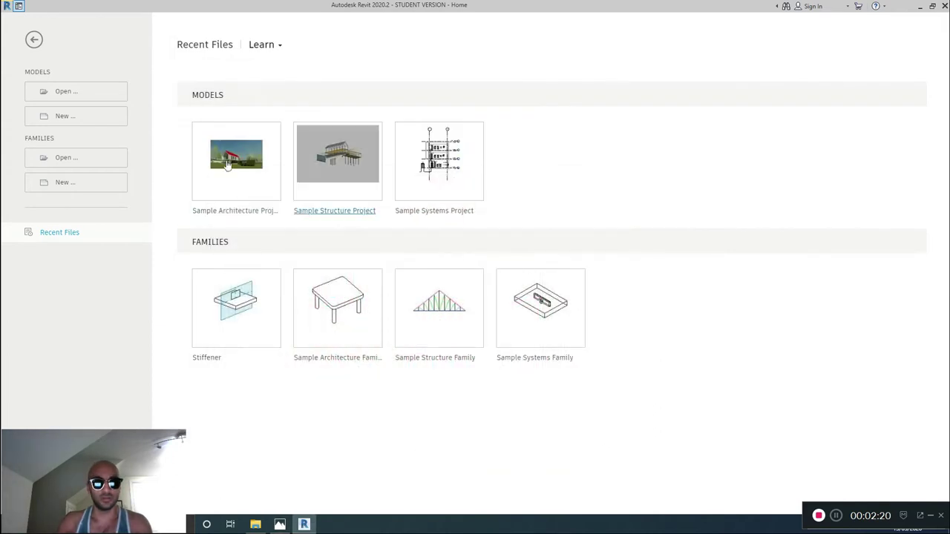
click(74, 116)
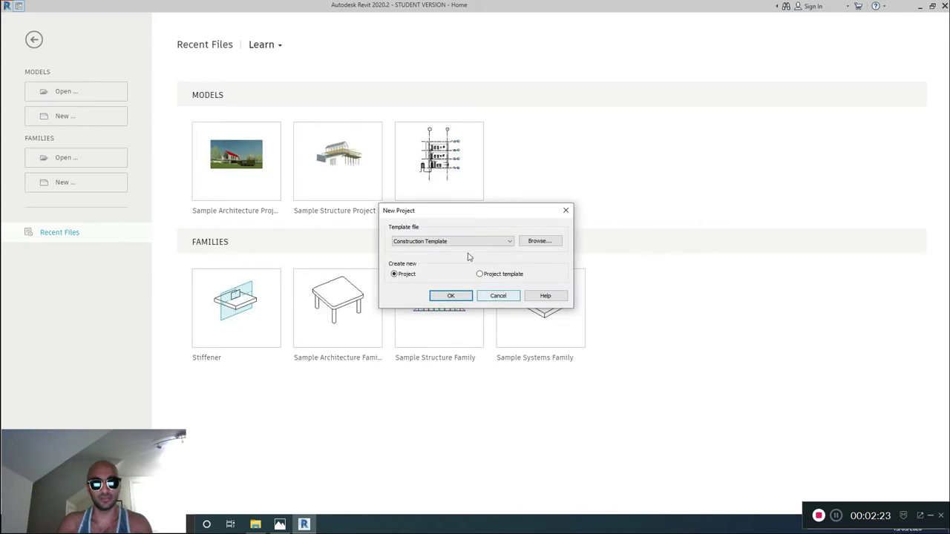
click(447, 245)
click(445, 268)
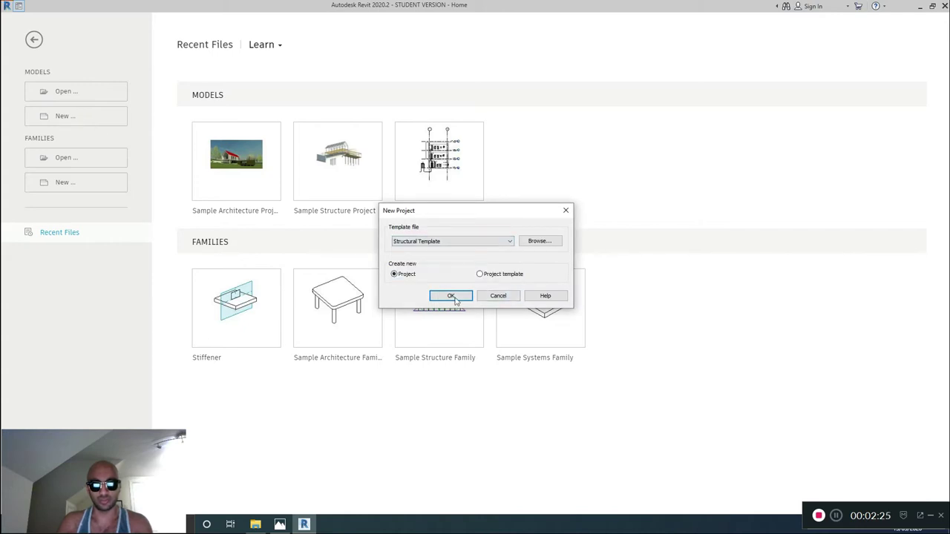
click(450, 296)
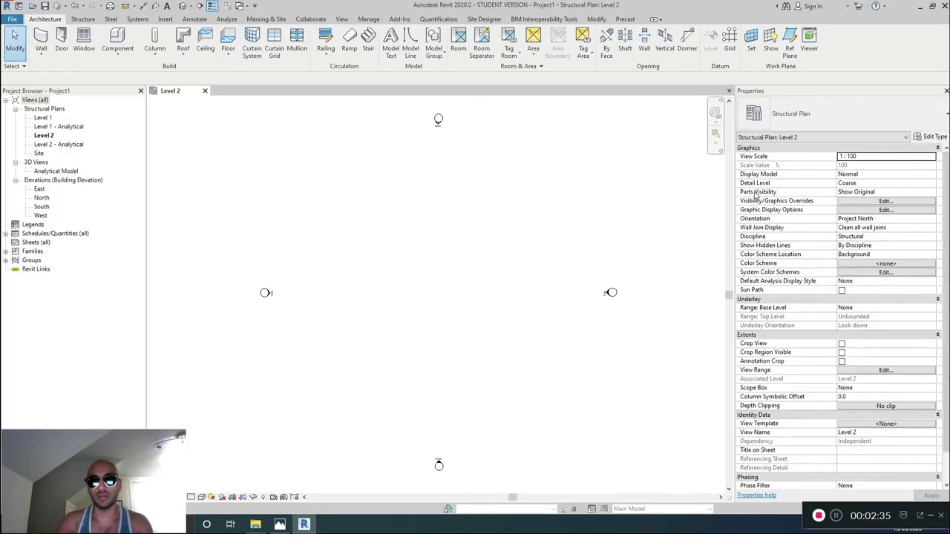
Step: Narrow the Properties palette and delete the Level 1 and Level 2 Analytical plan views
drag(735, 205, 802, 217)
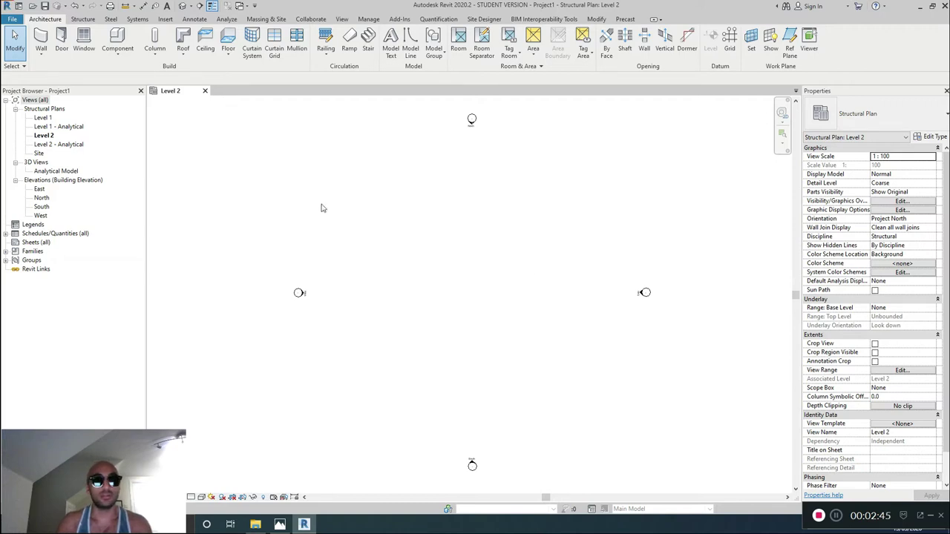
click(79, 127)
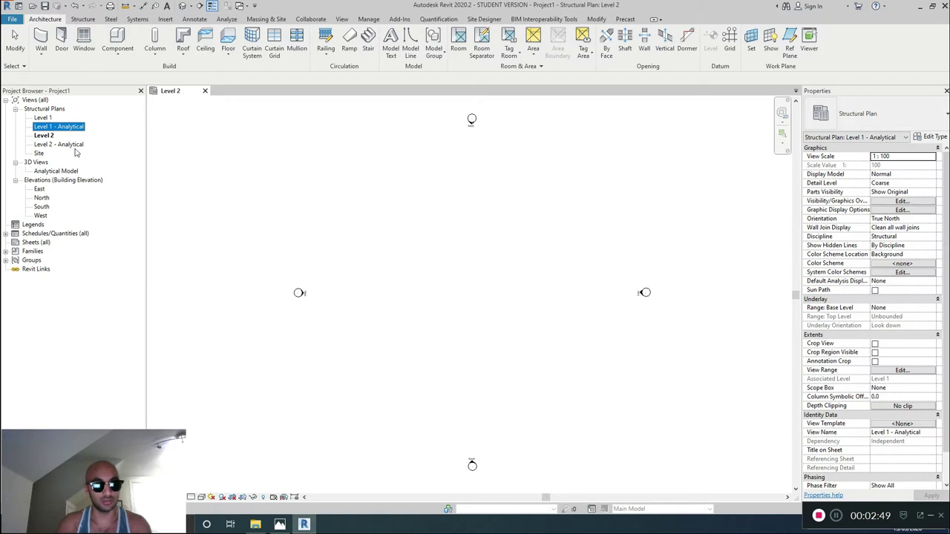
click(75, 152)
click(74, 145)
ctrl+click(72, 127)
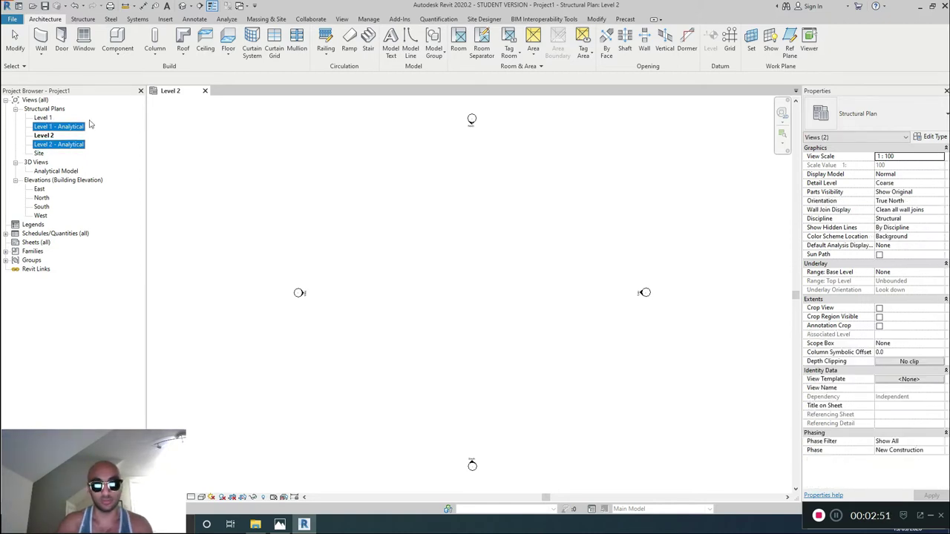
key(Delete)
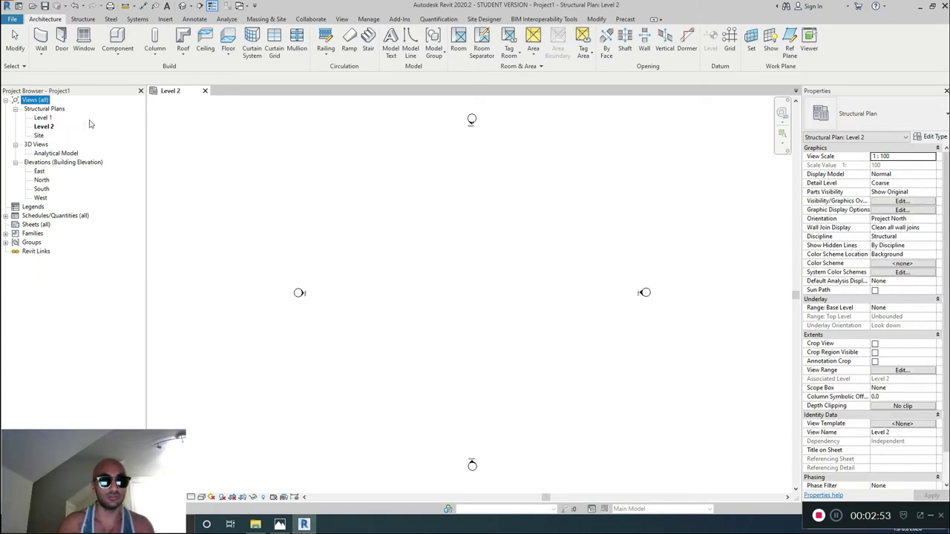
click(299, 183)
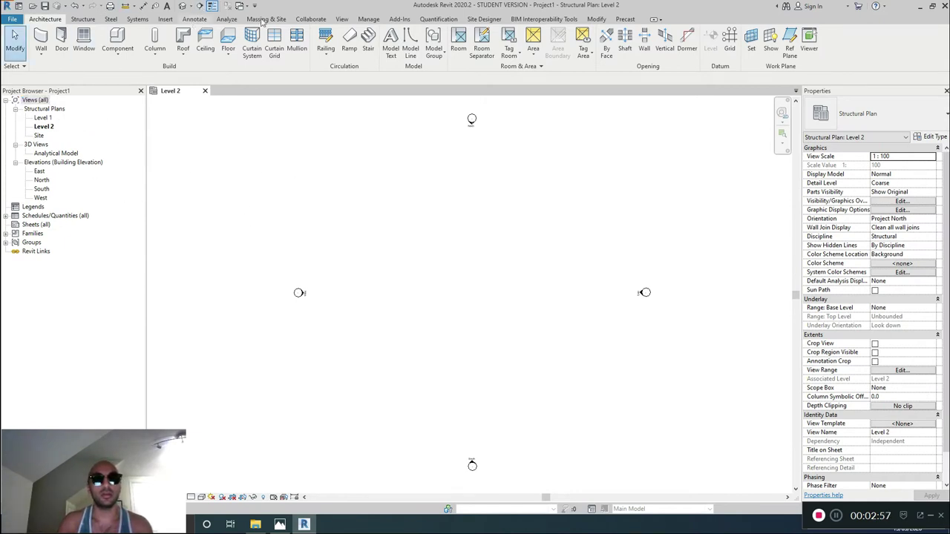
Step: Check Transfer Project Standards and Purge Unused, closing both without changes
scroll(208, 48, down, 10)
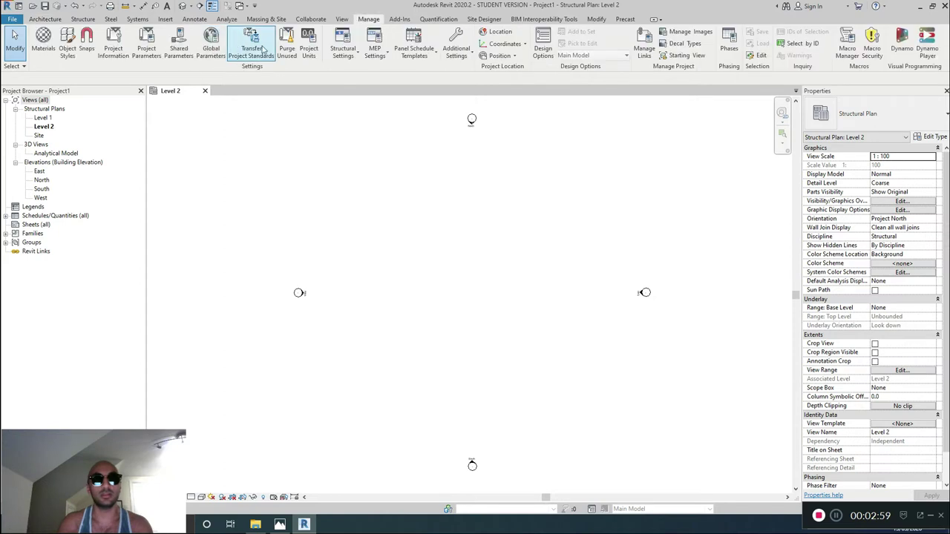
click(251, 46)
click(536, 268)
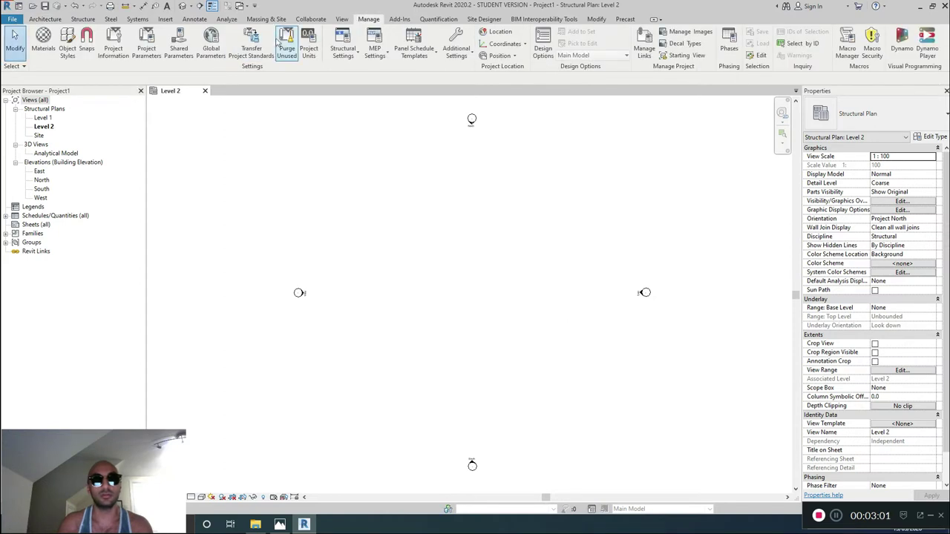
click(286, 43)
click(398, 127)
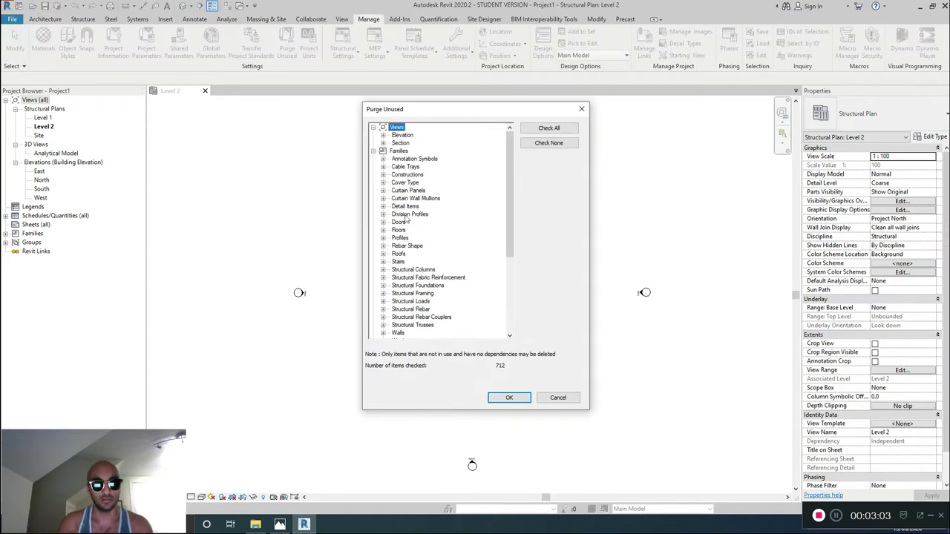
click(581, 109)
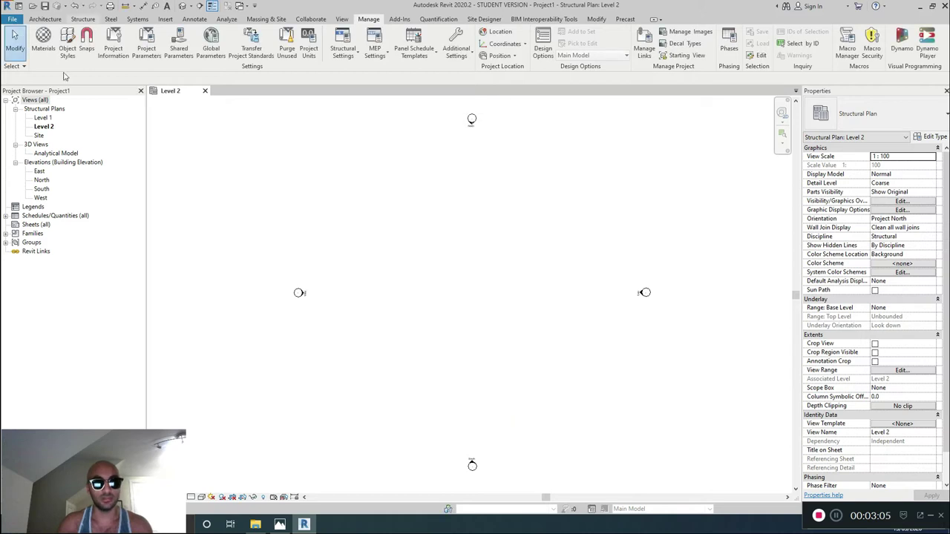
Step: Browse the structural wall types, keeping Generic - 200mm, then cancel the wall
click(82, 19)
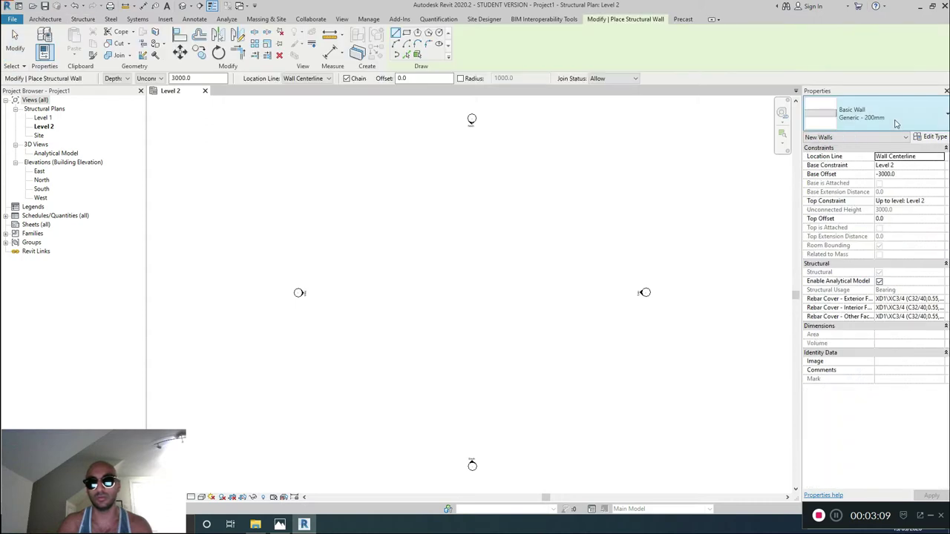
click(875, 115)
scroll(873, 260, down, 1)
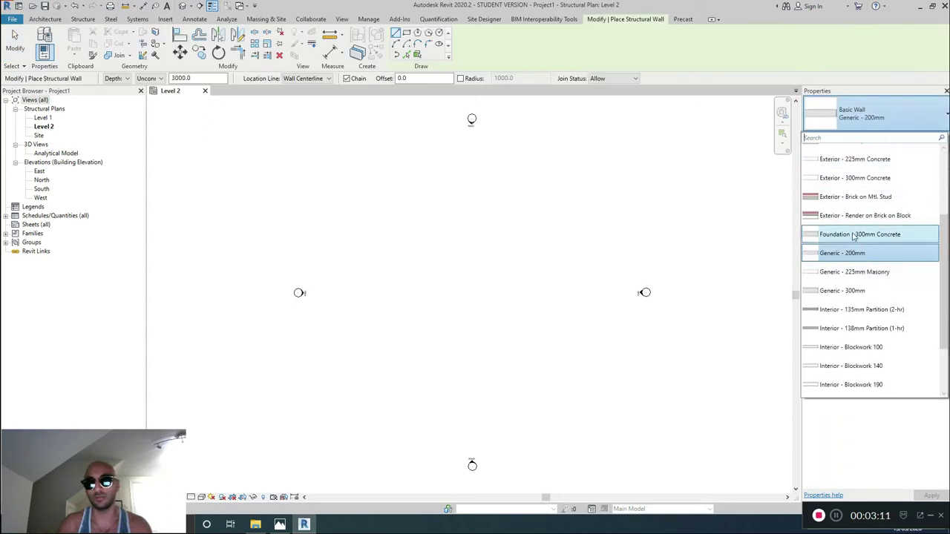
scroll(868, 274, up, 4)
scroll(860, 311, down, 6)
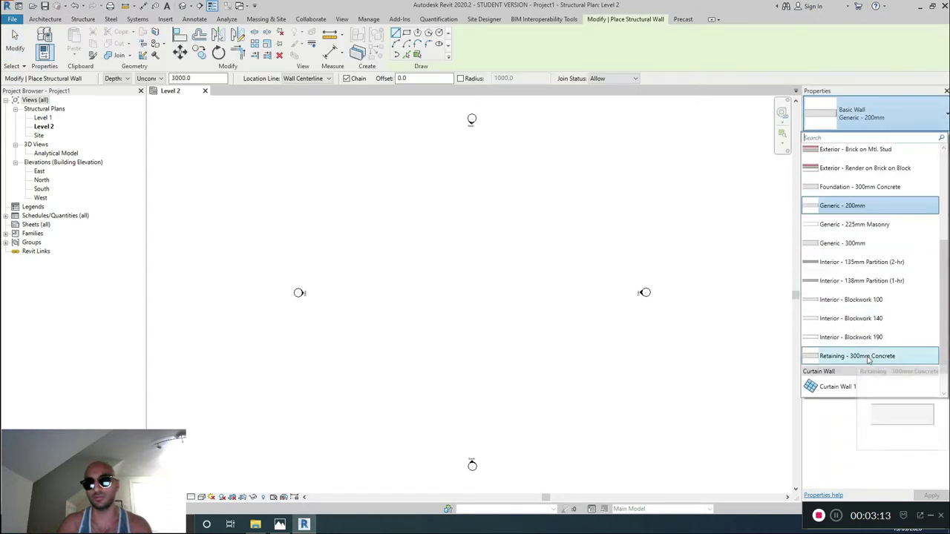
scroll(861, 360, down, 2)
click(484, 251)
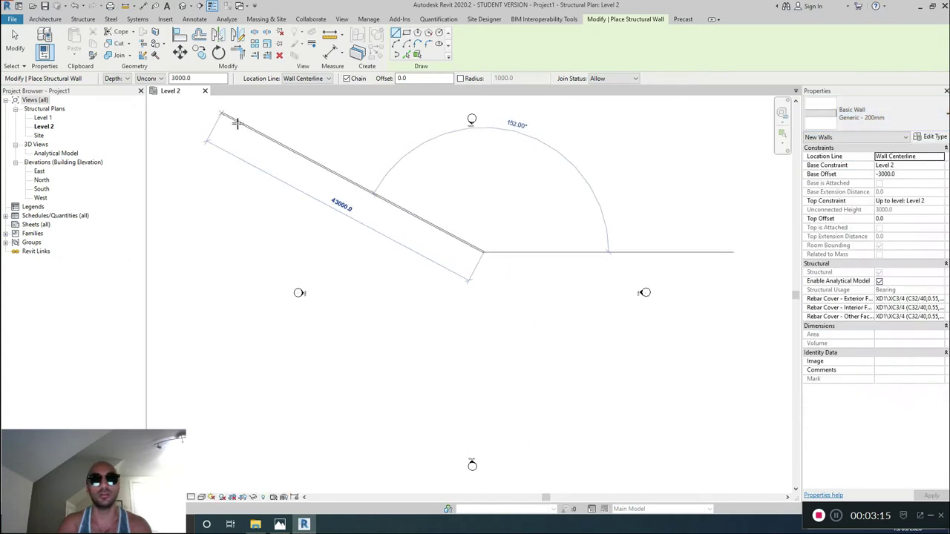
key(Escape)
key(Escape)
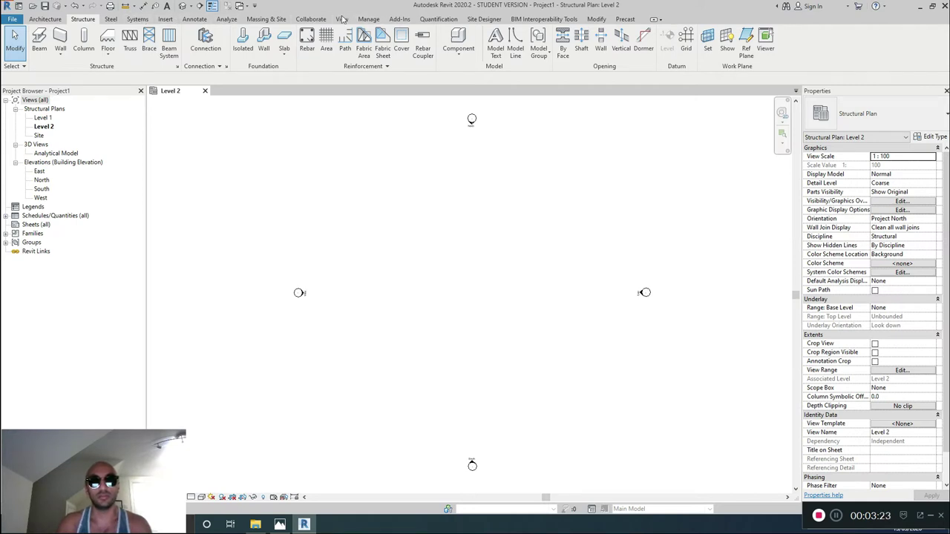
Step: Purge all 712 unused items from the project using Check All
click(368, 19)
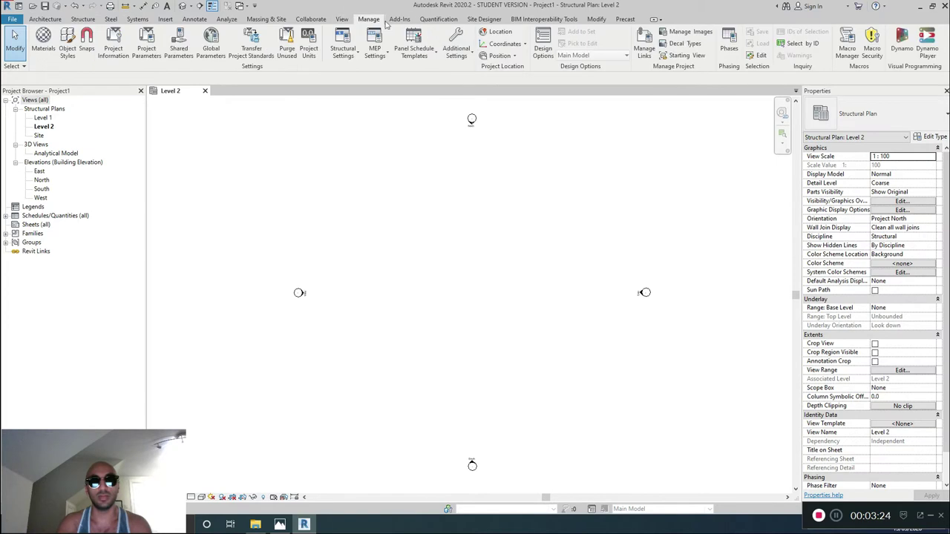
click(287, 44)
scroll(401, 222, down, 10)
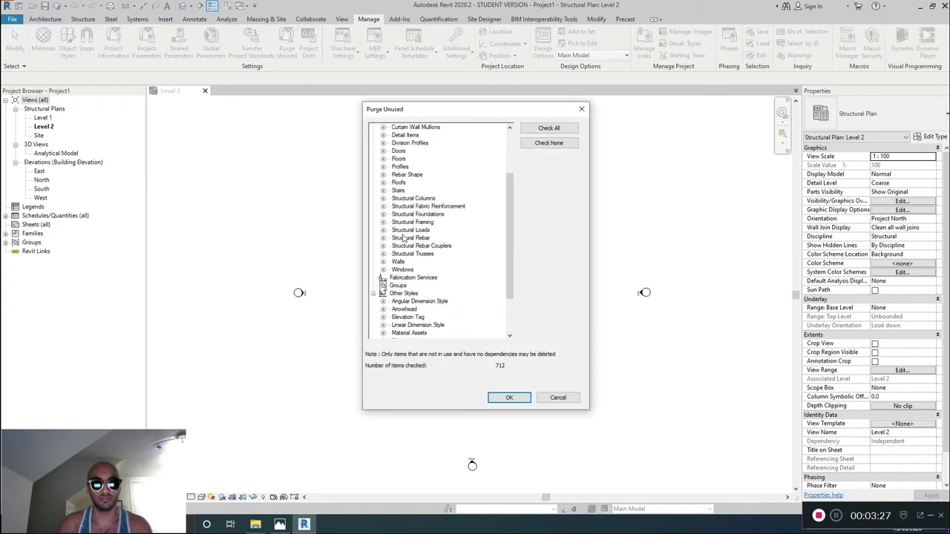
shift+click(401, 333)
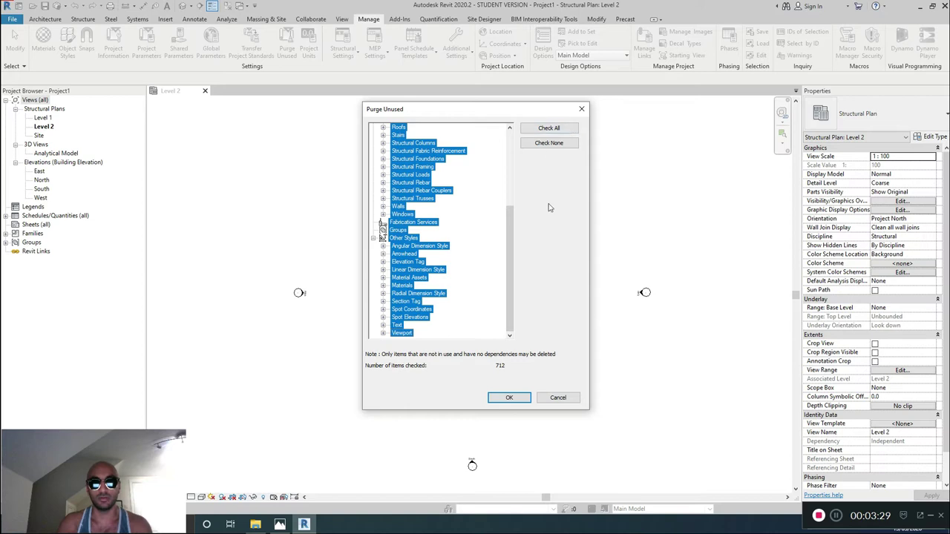
click(510, 398)
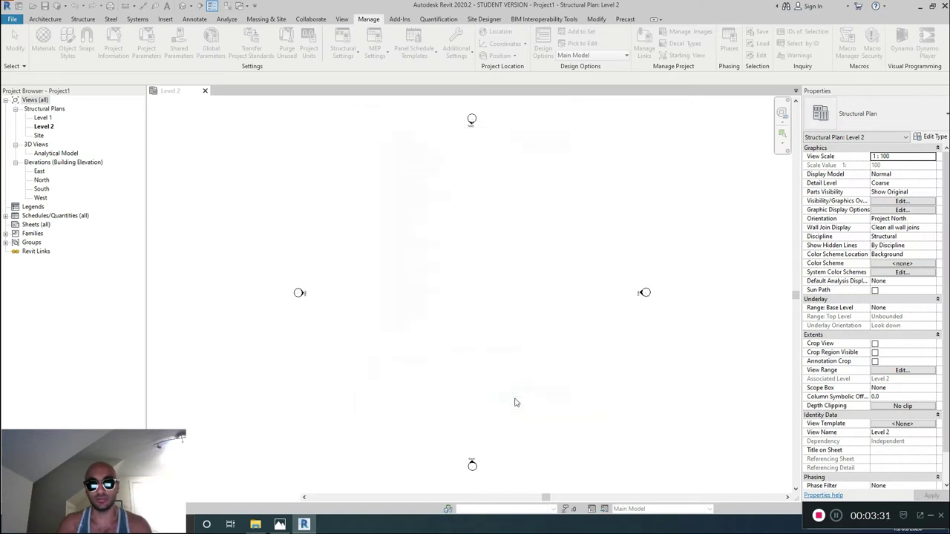
Step: Review wall types with Exterior - 300mm Concrete selected, decline the door family prompt, and exit
click(83, 19)
click(876, 113)
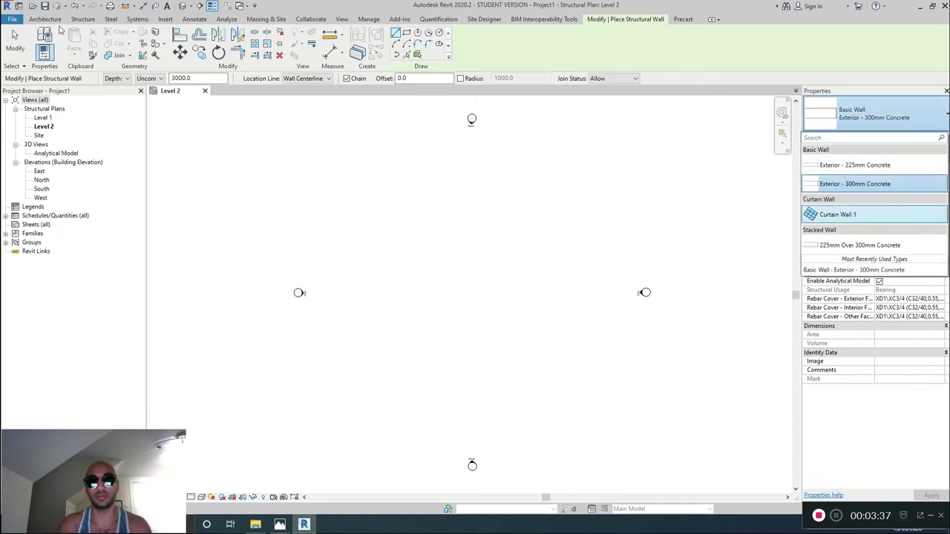
click(877, 108)
click(877, 106)
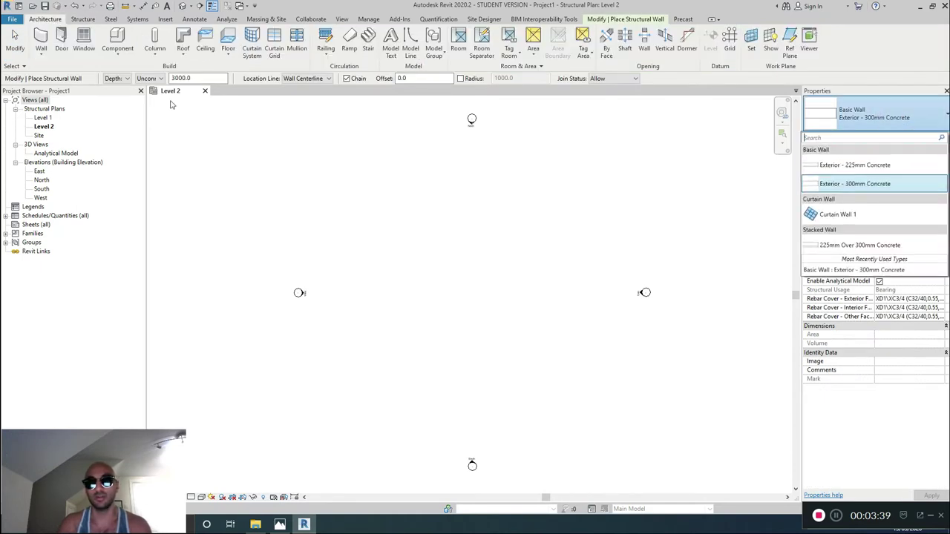
click(62, 40)
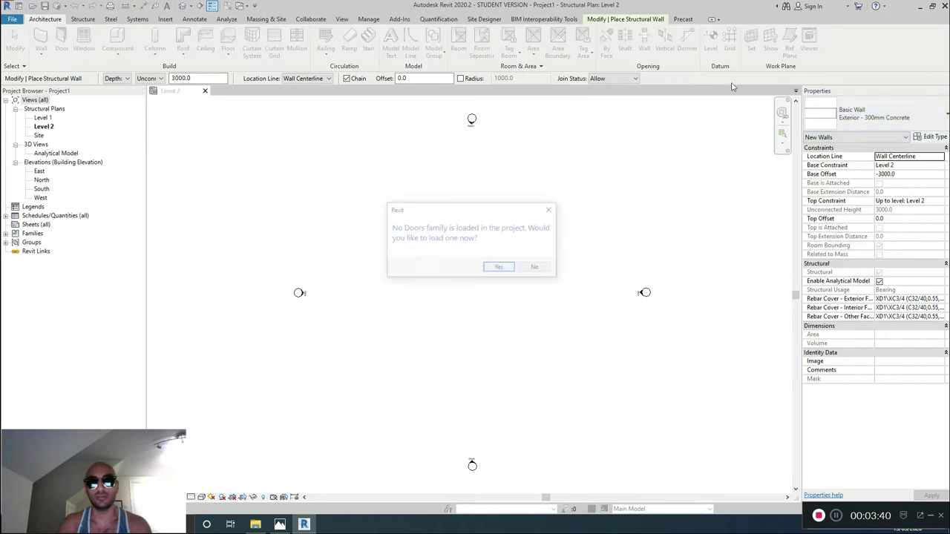
click(537, 269)
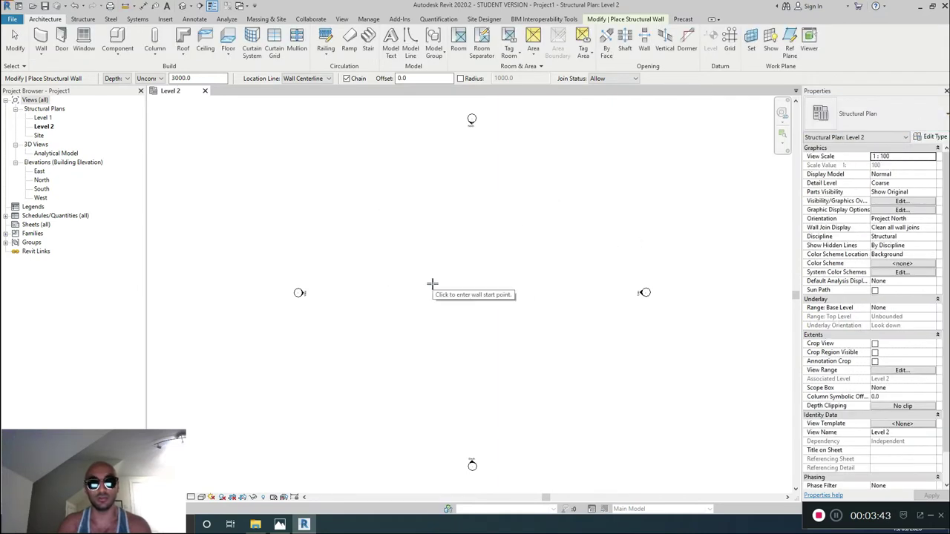
key(Escape)
Step: Pan and zoom the empty Level 2 plan around the four elevation markers
middle_drag(537, 276, 526, 279)
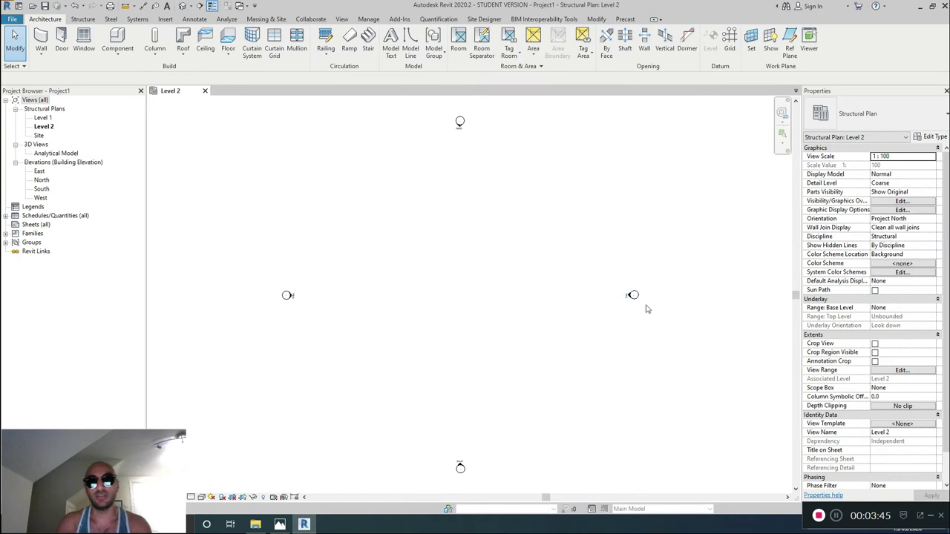
scroll(646, 309, up, 3)
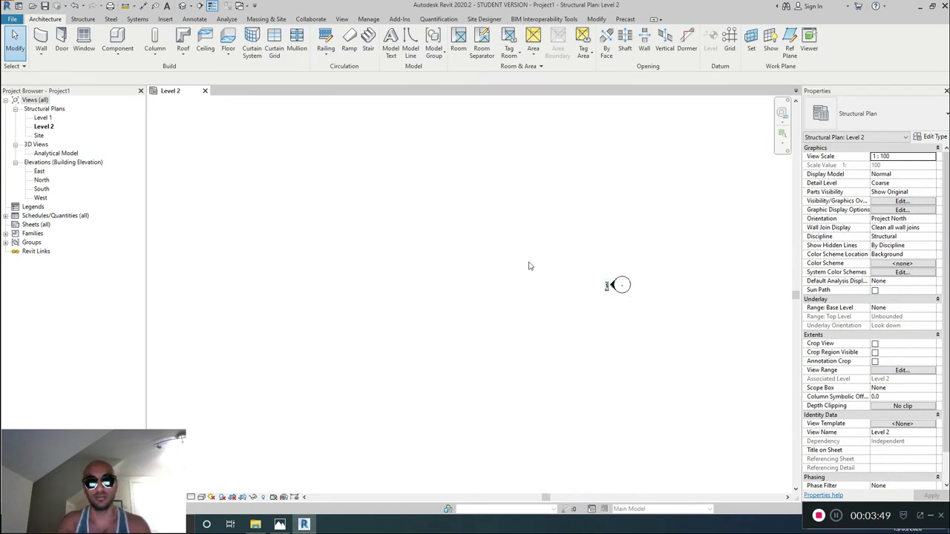
scroll(529, 265, down, 3)
scroll(400, 259, up, 2)
scroll(375, 261, down, 3)
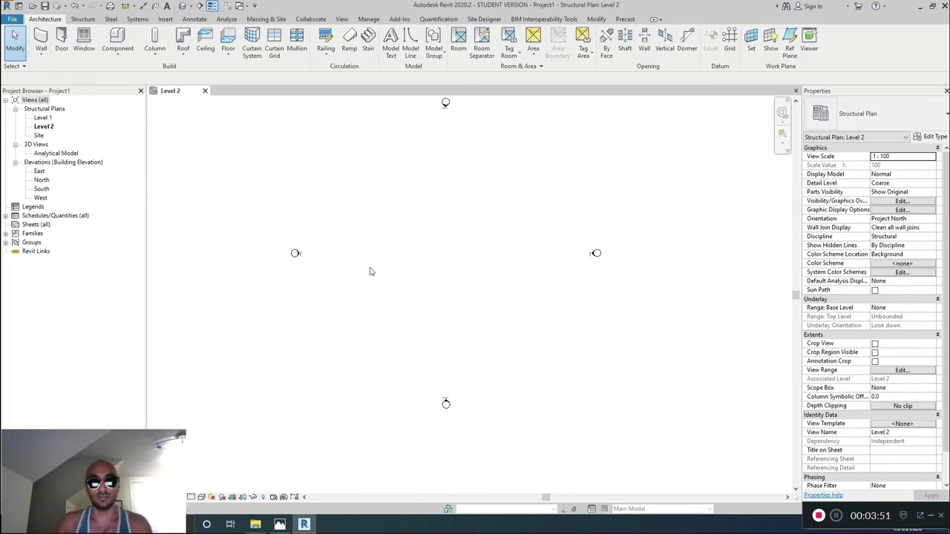
middle_drag(455, 181, 448, 188)
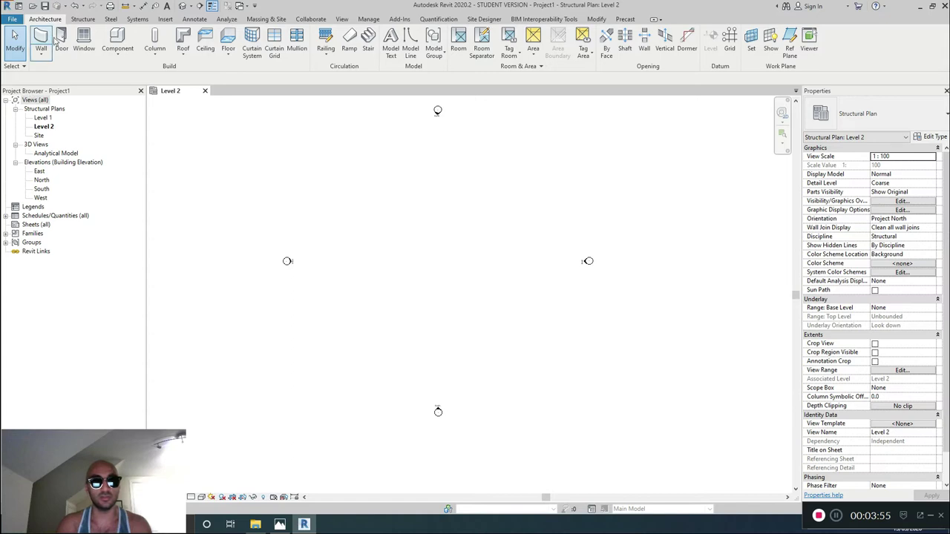
Step: On Level 1, sketch a 28000 x 20000 rectangular floor and finish it, declining the span symbol
double_click(43, 117)
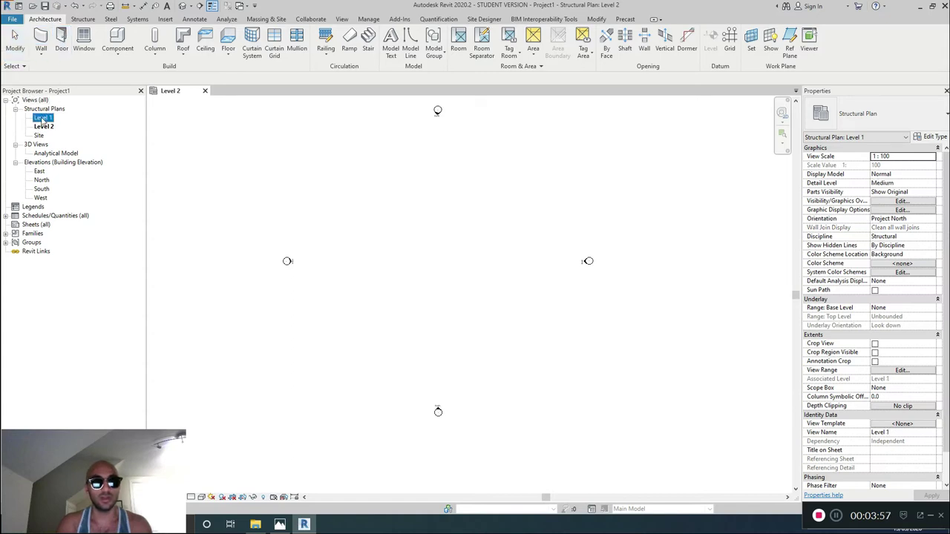
click(82, 18)
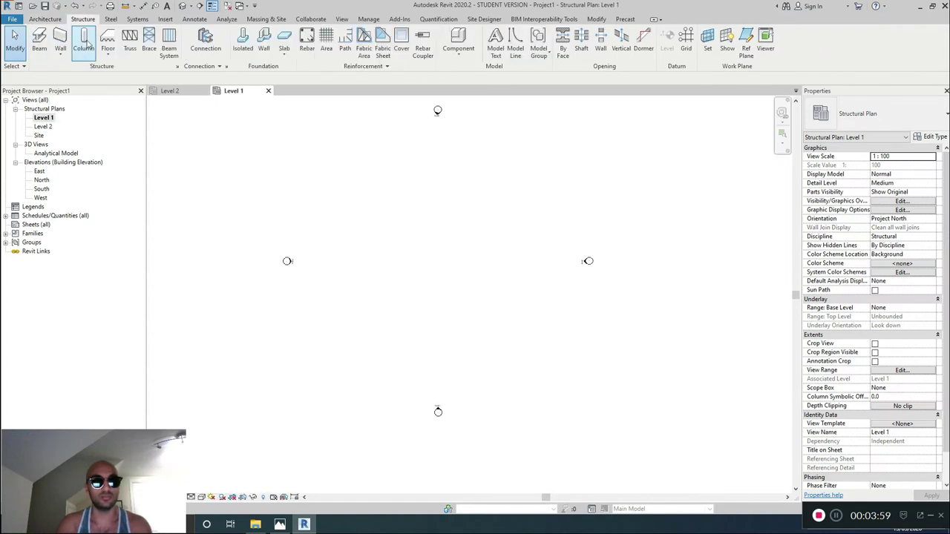
click(108, 42)
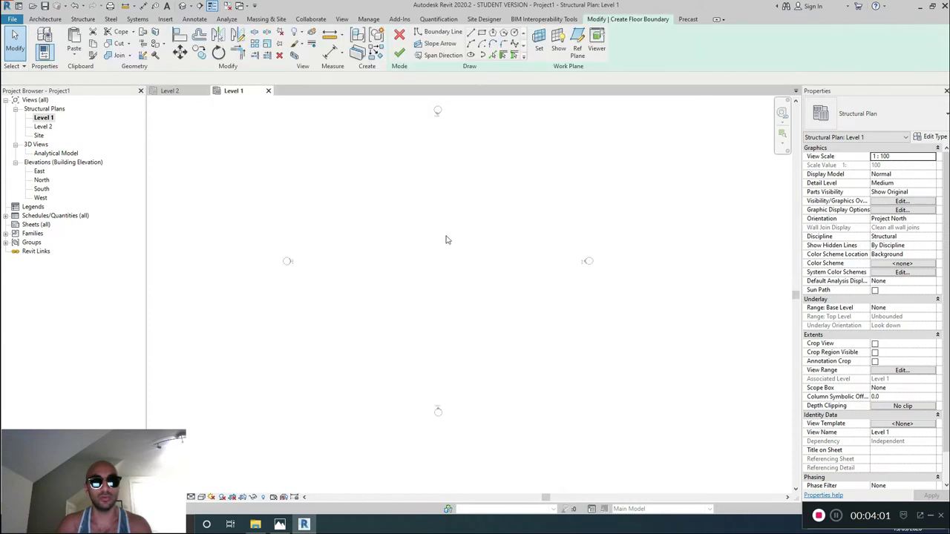
click(357, 200)
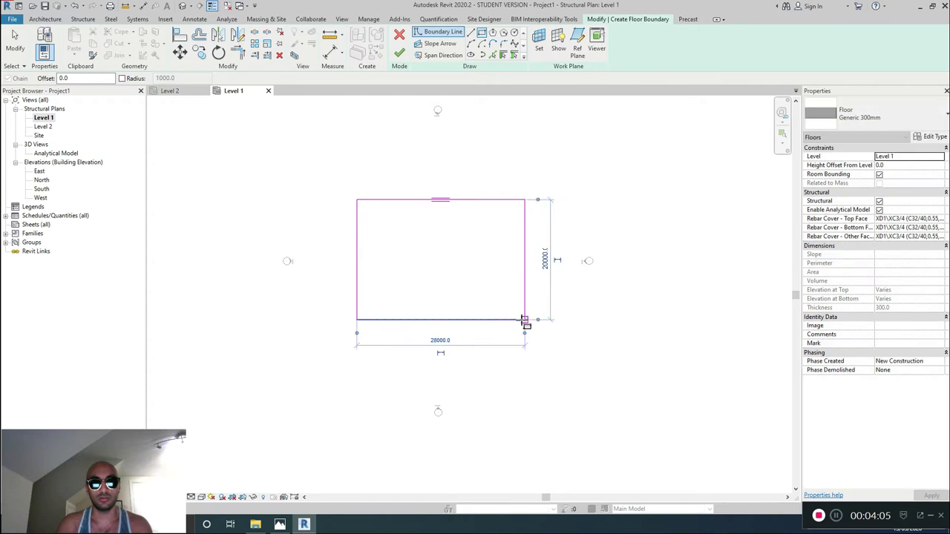
click(525, 319)
click(399, 53)
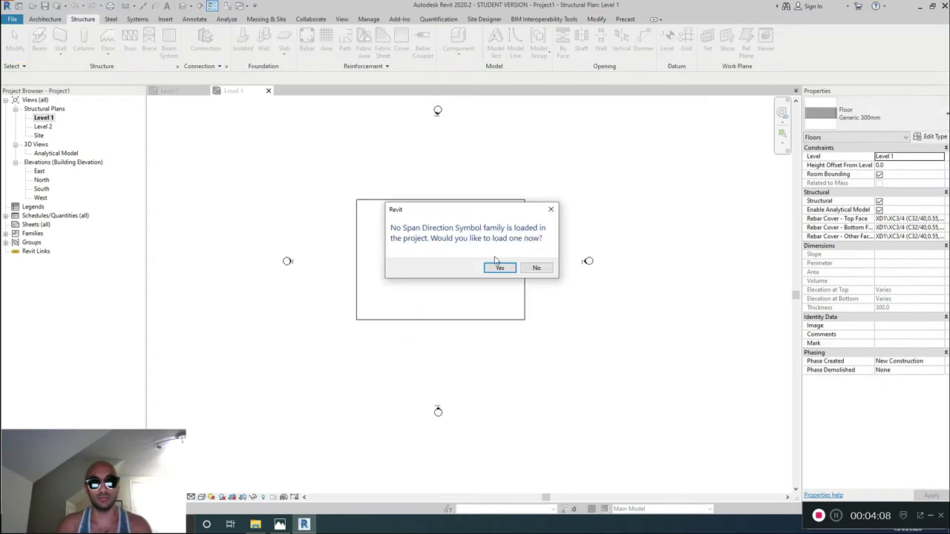
click(543, 269)
Step: In the North elevation, rename Level 1 to 000 and Level 2 to 001
double_click(42, 180)
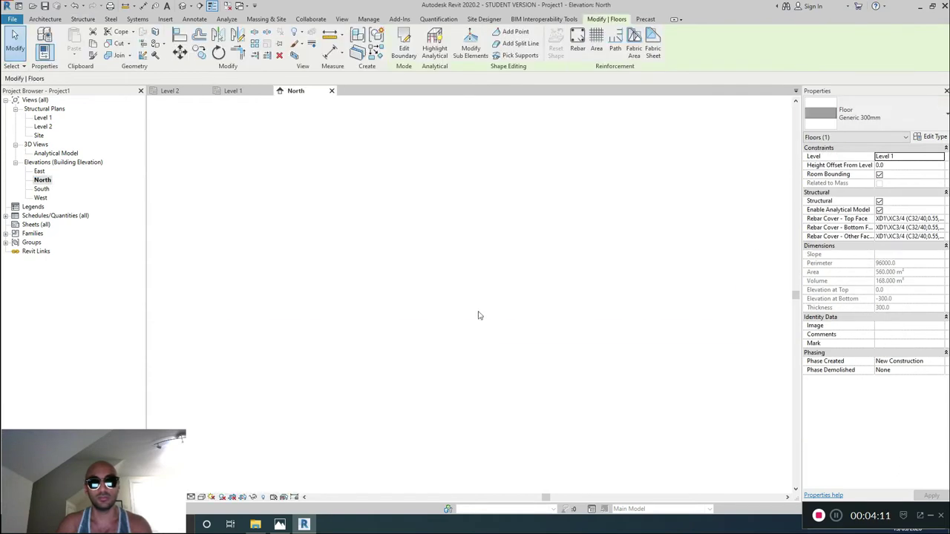
middle_drag(672, 298, 660, 301)
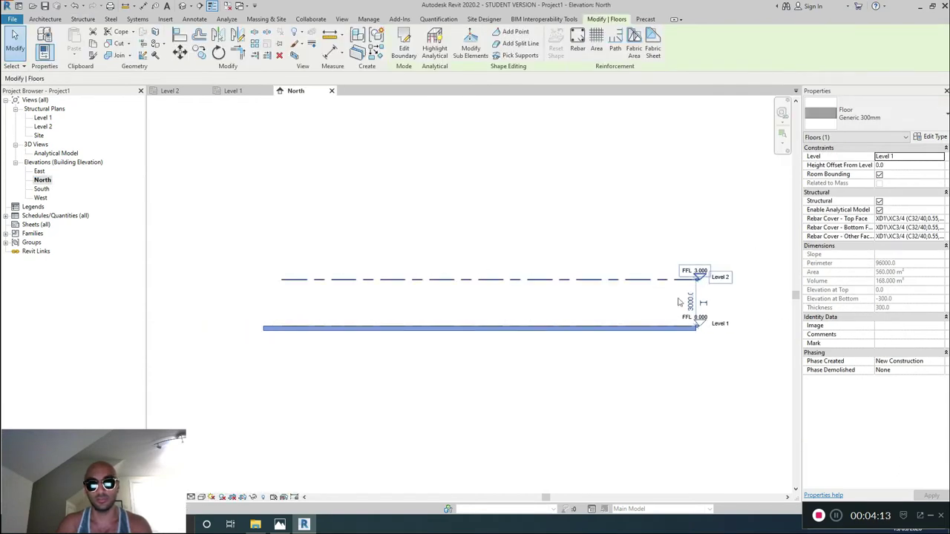
scroll(716, 327, up, 3)
click(722, 330)
click(720, 320)
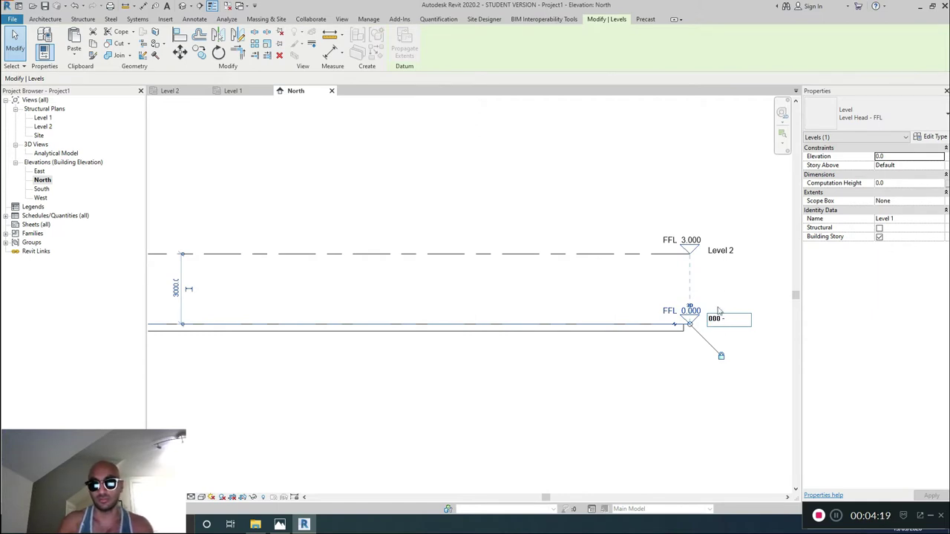
click(721, 247)
click(722, 247)
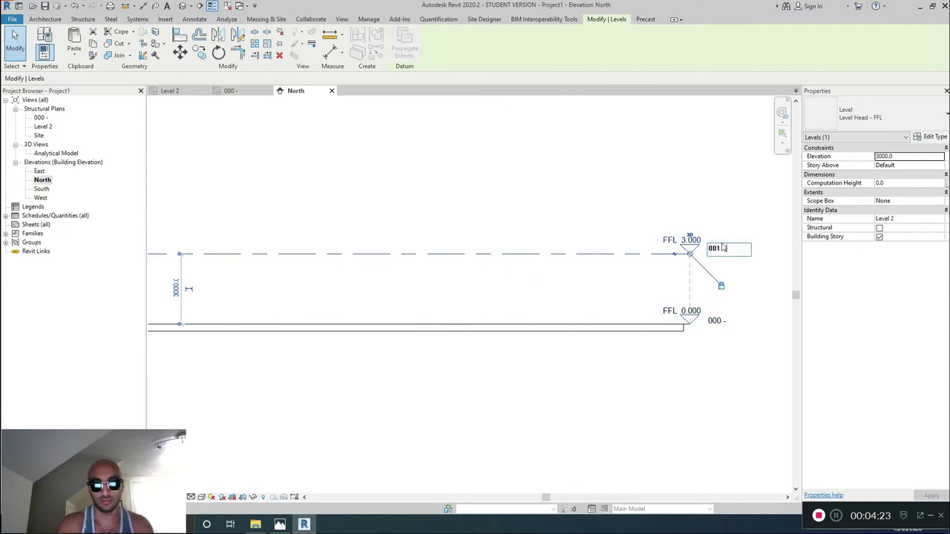
key(Return)
scroll(594, 237, down, 3)
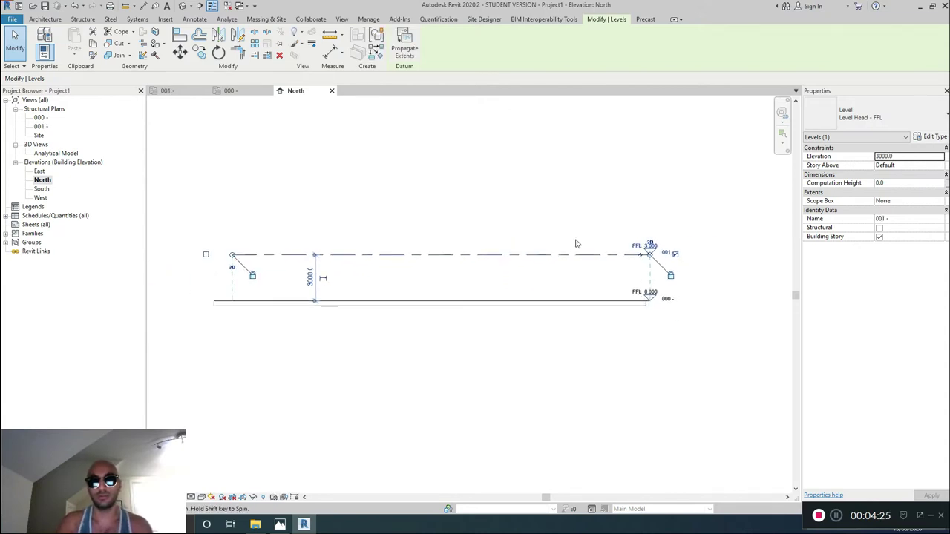
click(557, 267)
click(540, 279)
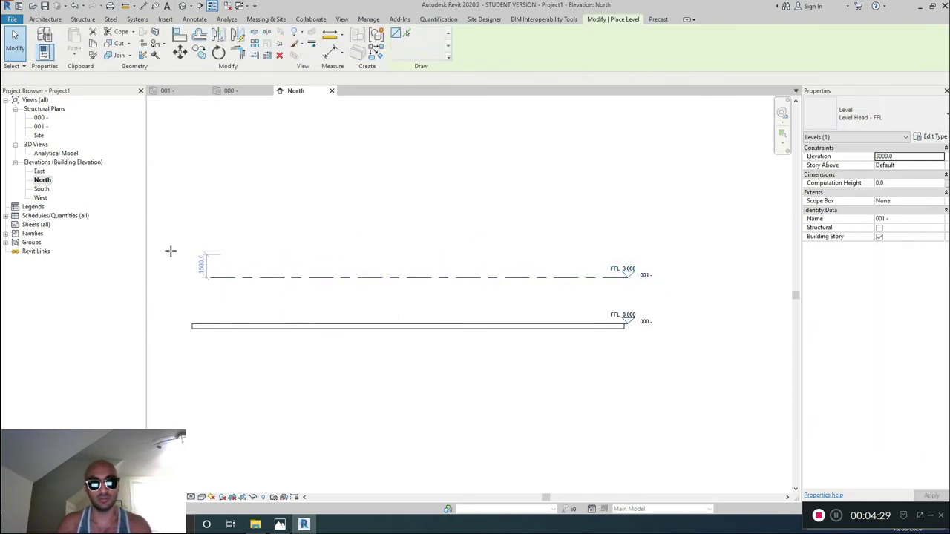
Step: Add two new levels at 3000 mm offset above level 001
key(l)
key(l)
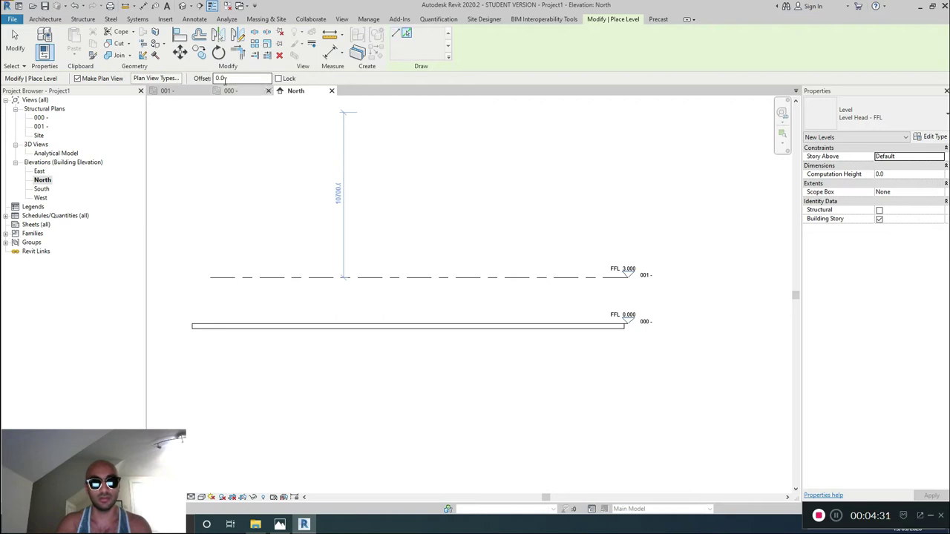
text(3.0)
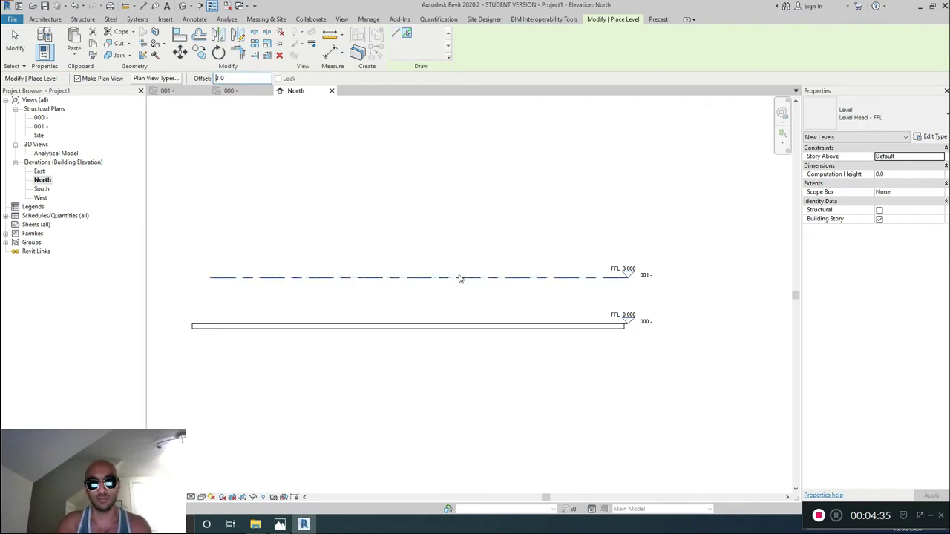
double_click(221, 78)
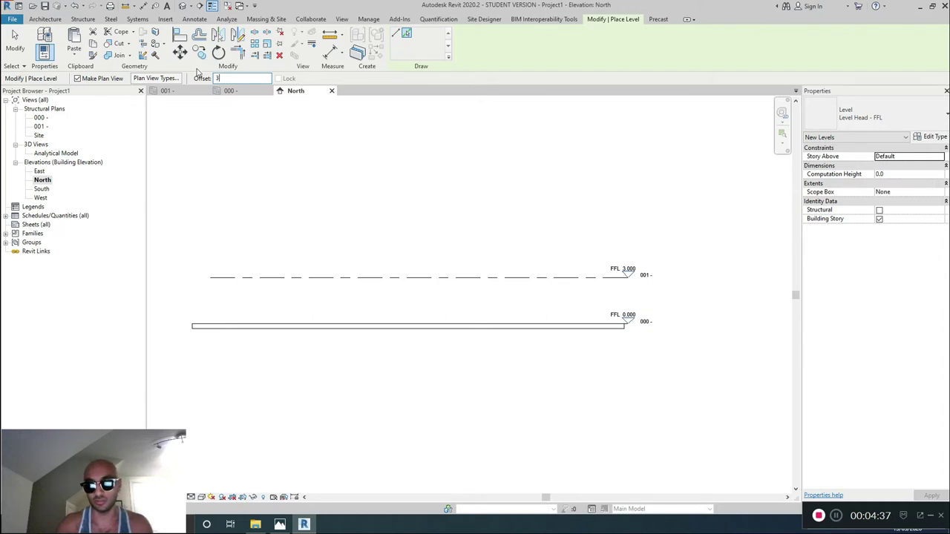
click(532, 277)
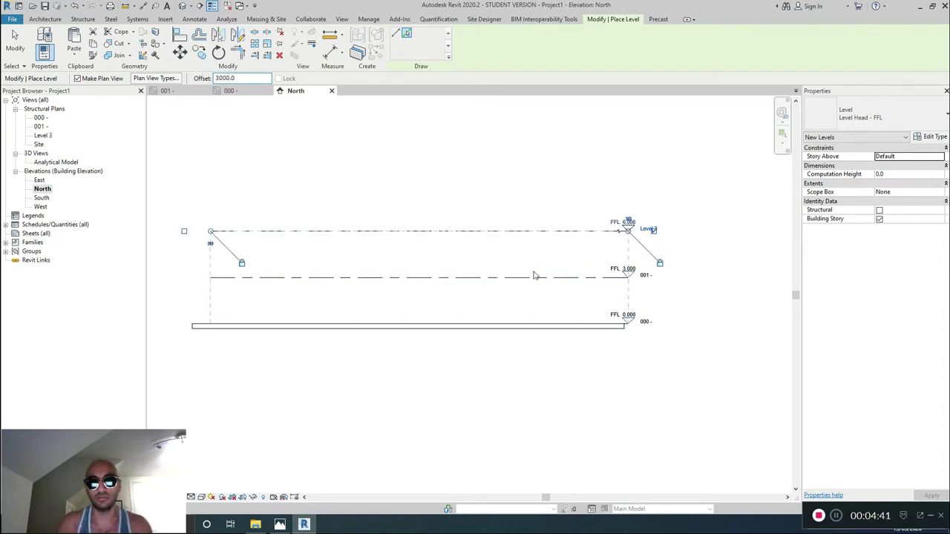
click(563, 230)
scroll(608, 237, up, 3)
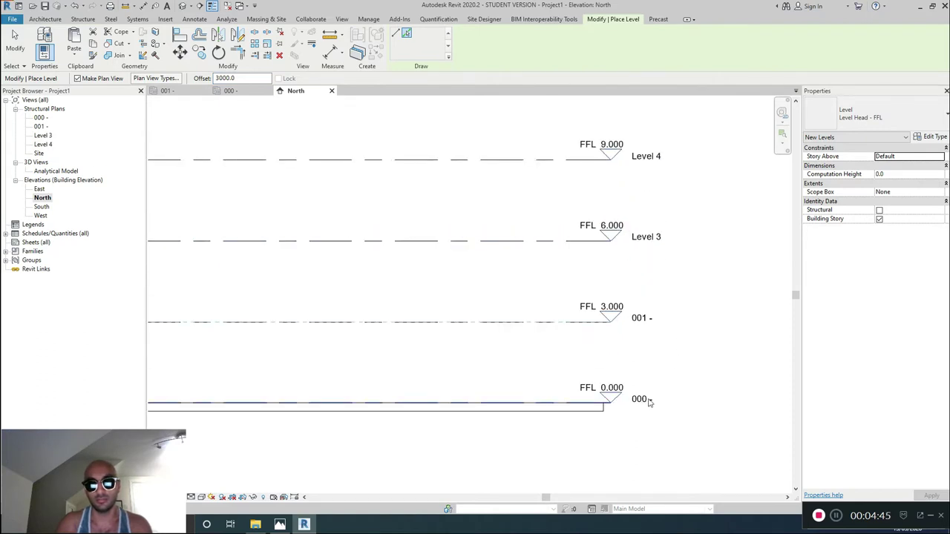
key(Escape)
key(Escape)
Step: Rename the four levels 000, 001, 002 and 003 from bottom to top
click(652, 402)
click(652, 403)
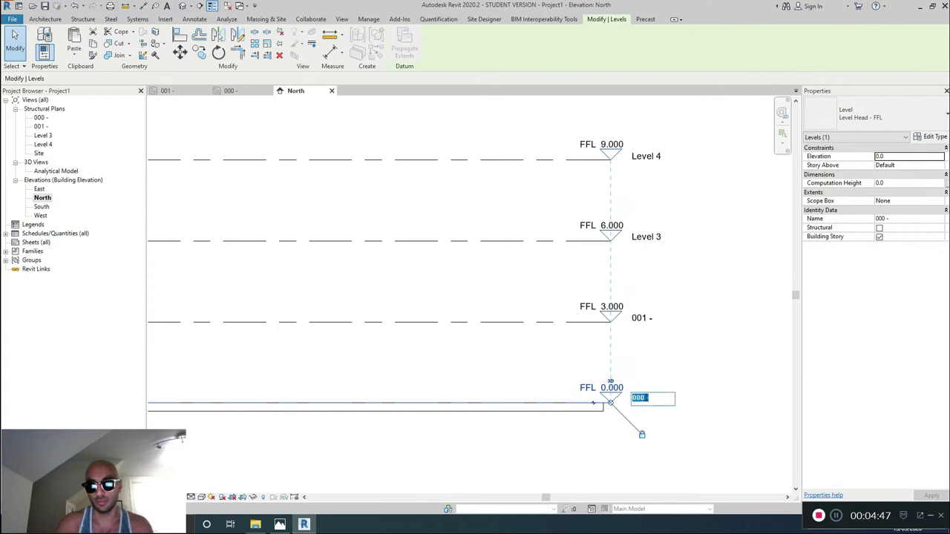
key(Return)
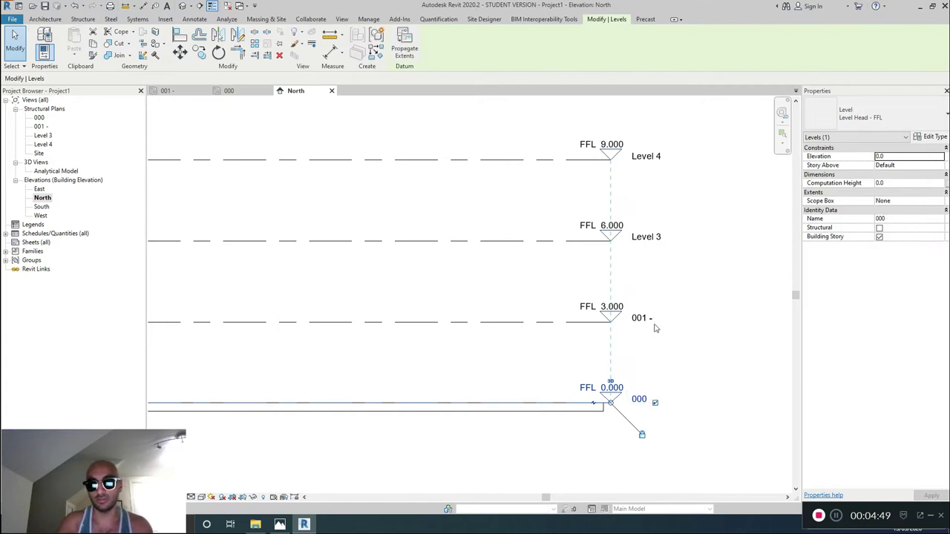
double_click(652, 317)
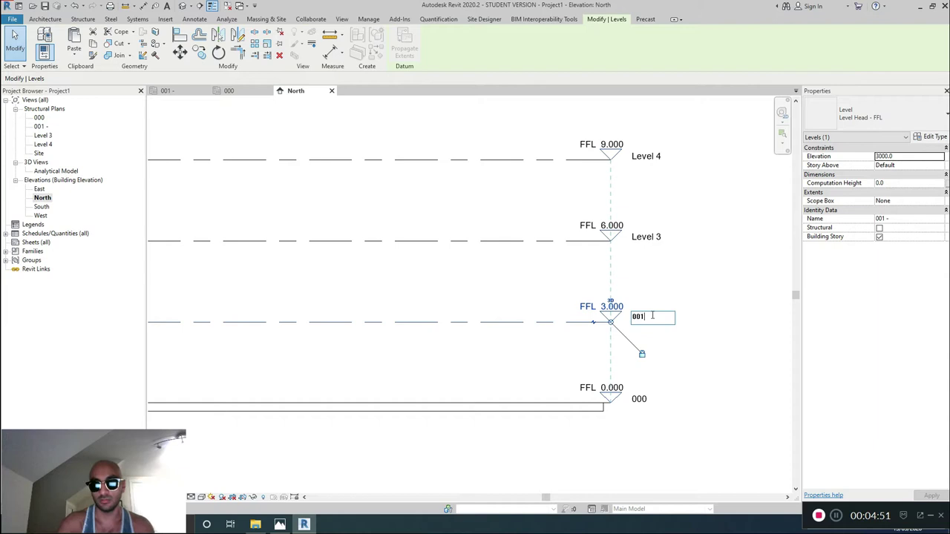
click(652, 236)
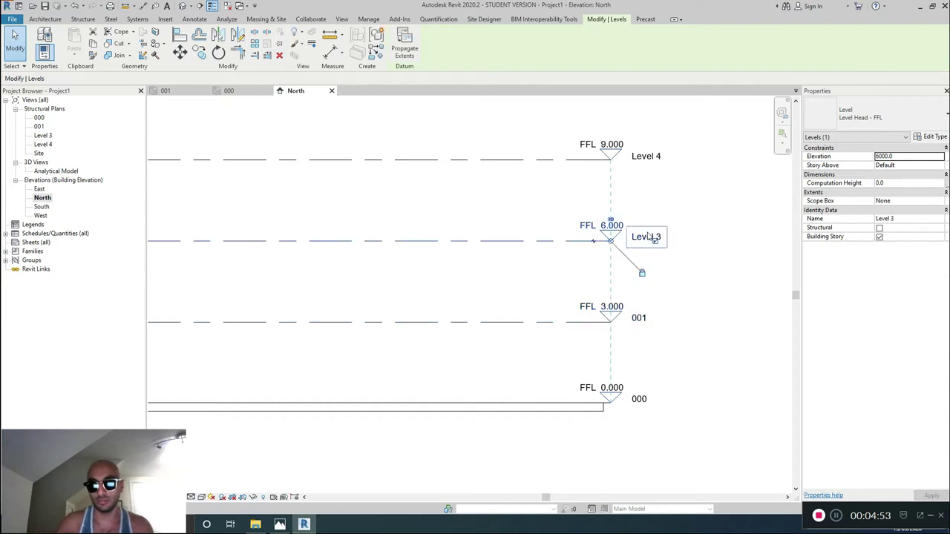
click(654, 236)
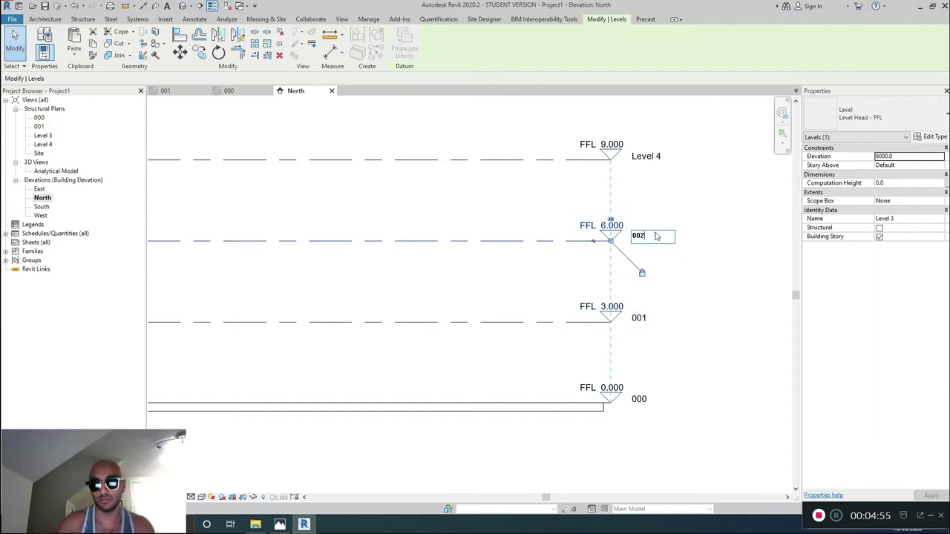
click(644, 155)
click(644, 153)
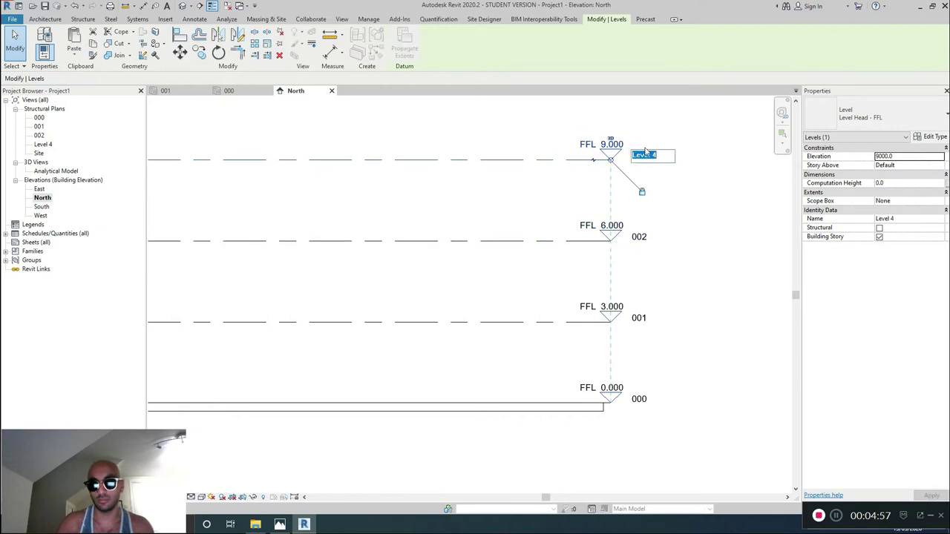
key(Return)
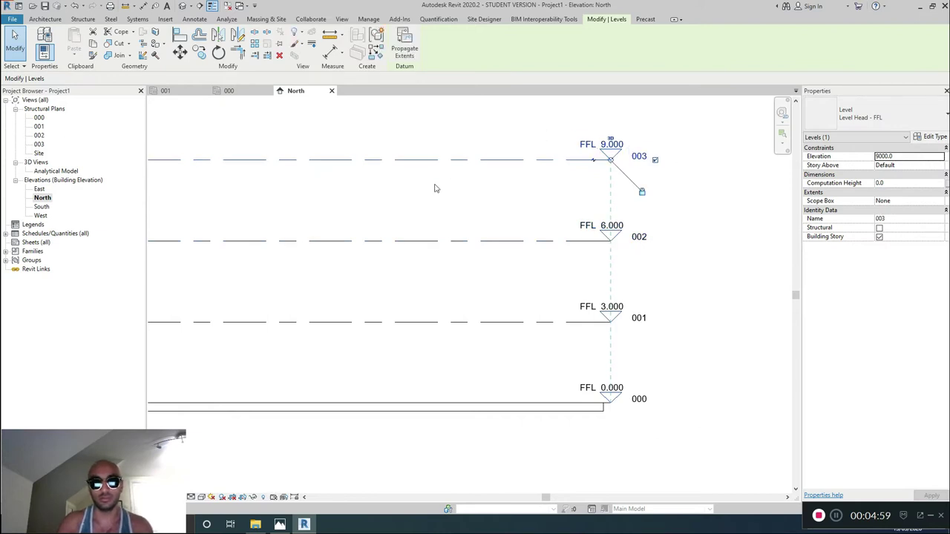
Step: Add levels 004, 005 and 006 by picking level lines at 3000 offset
key(l)
key(l)
scroll(435, 161, down, 2)
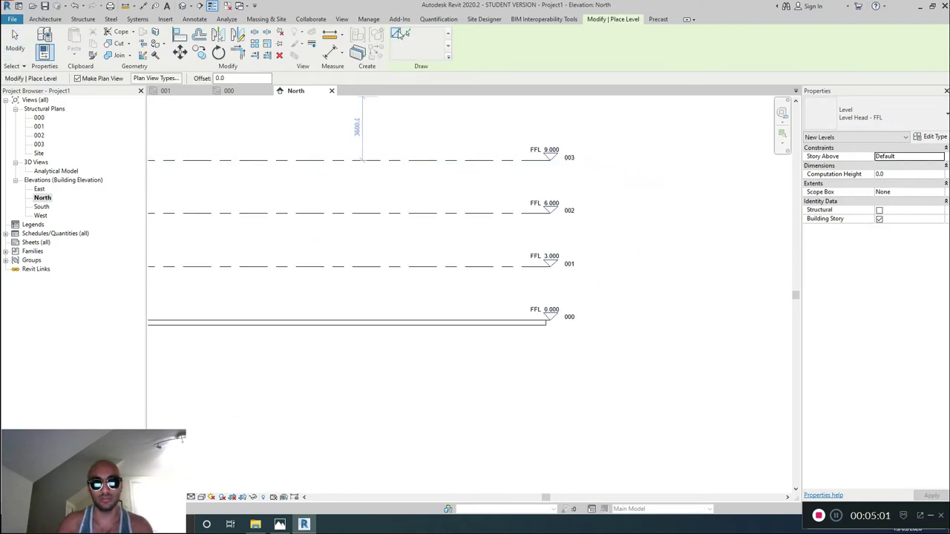
click(407, 34)
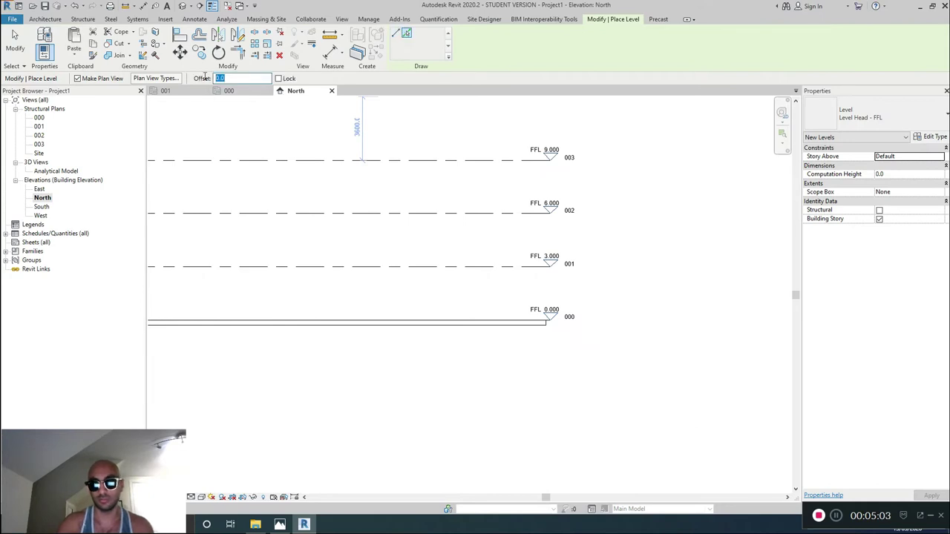
text(3000)
key(Return)
middle_drag(278, 150, 392, 277)
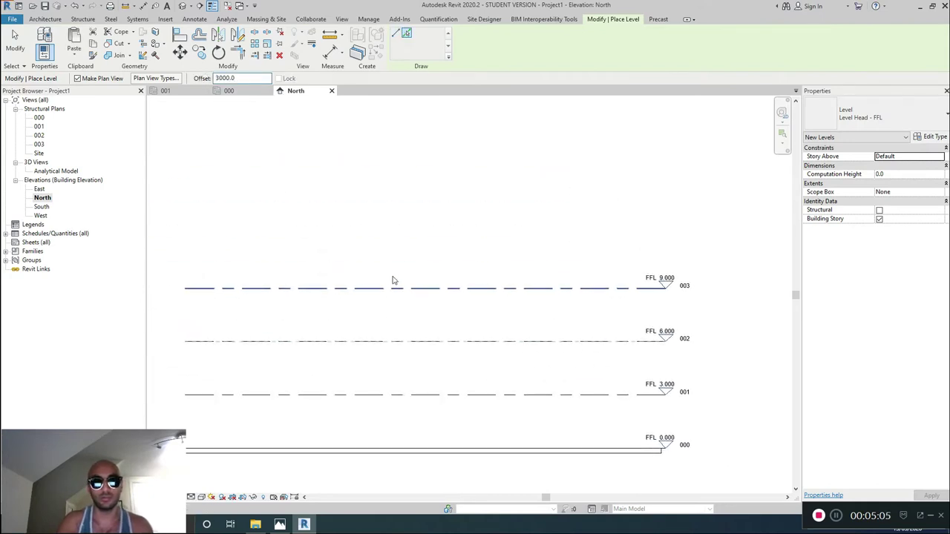
click(408, 287)
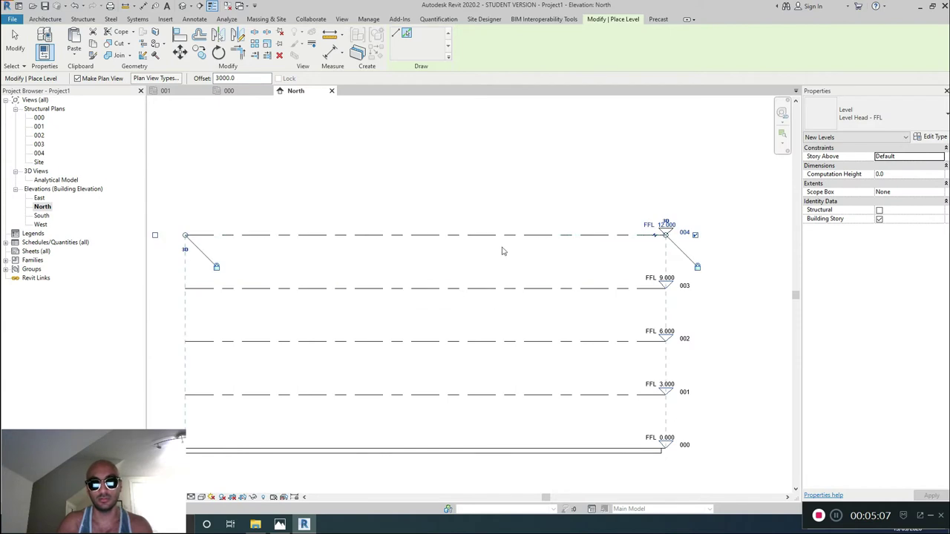
click(534, 233)
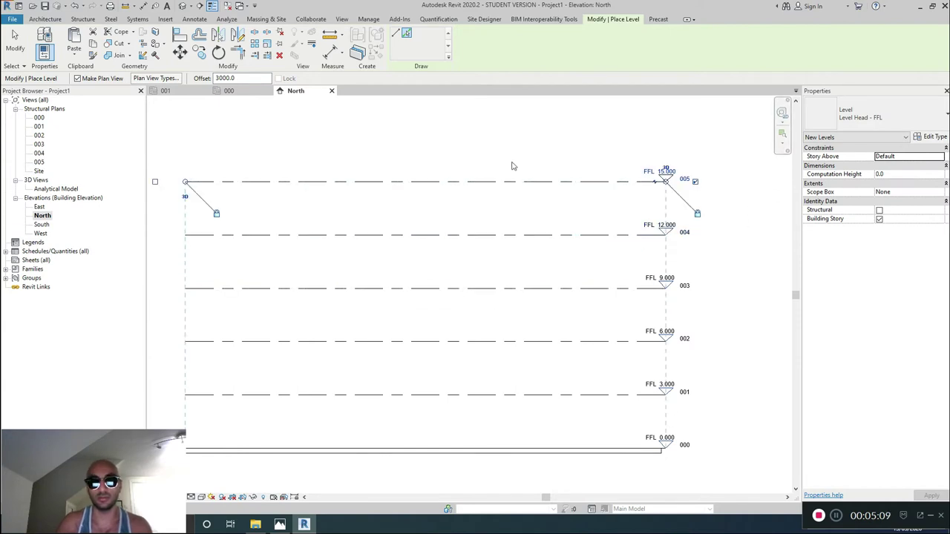
click(507, 179)
Step: Add levels 007 through 011 at 3000 mm spacing and select level 011
middle_drag(503, 167, 500, 293)
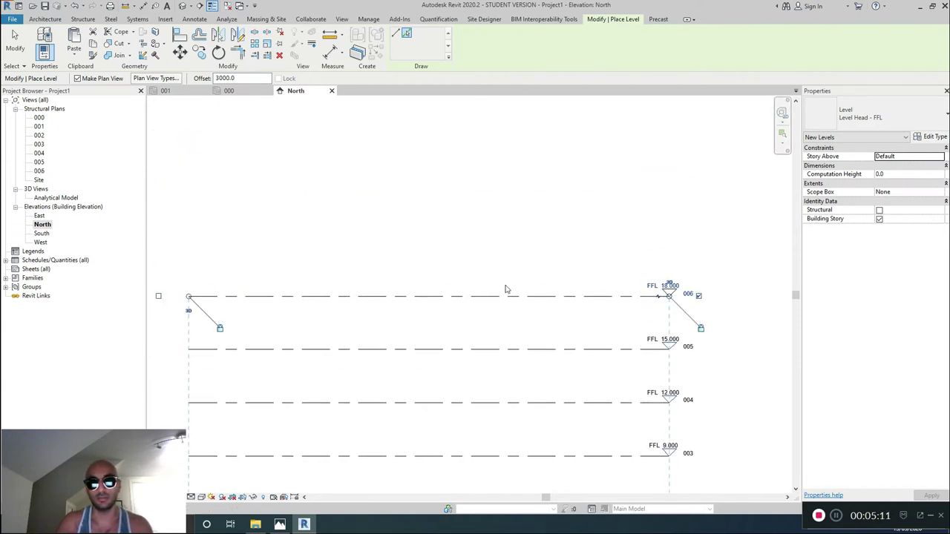
click(505, 296)
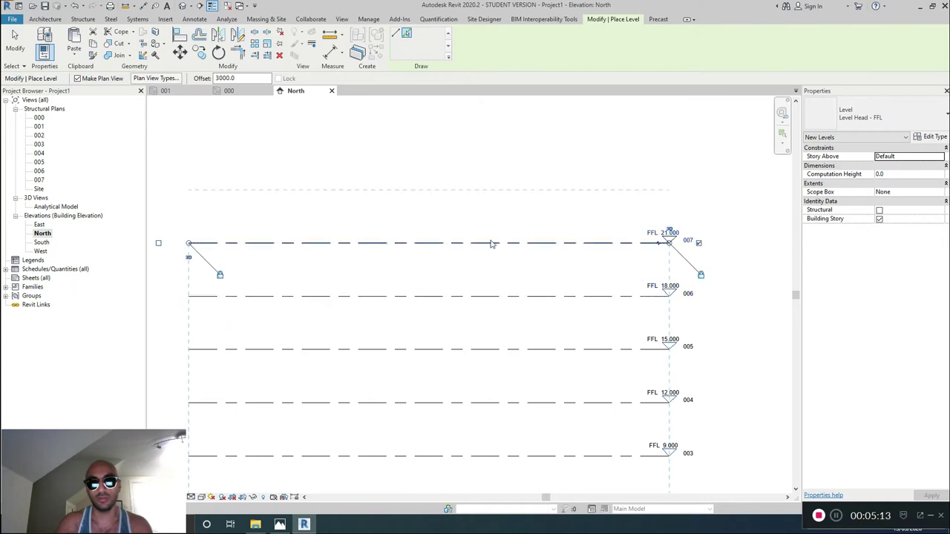
click(489, 243)
click(489, 189)
middle_drag(483, 184, 488, 292)
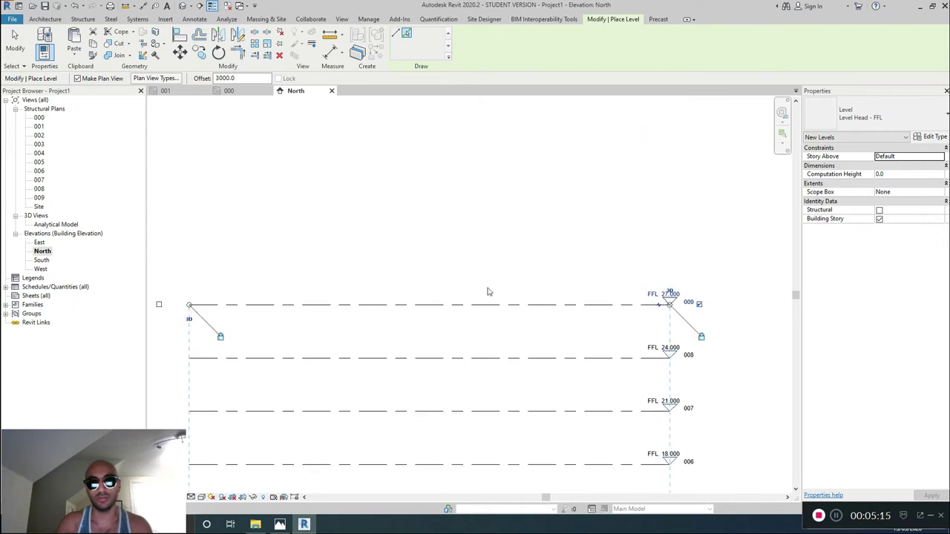
click(488, 304)
click(472, 251)
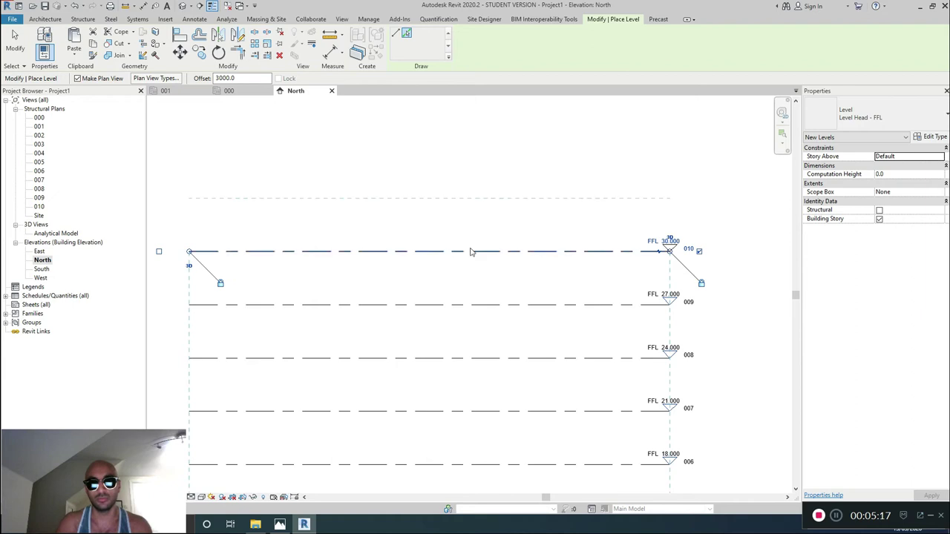
key(Escape)
key(Escape)
click(501, 192)
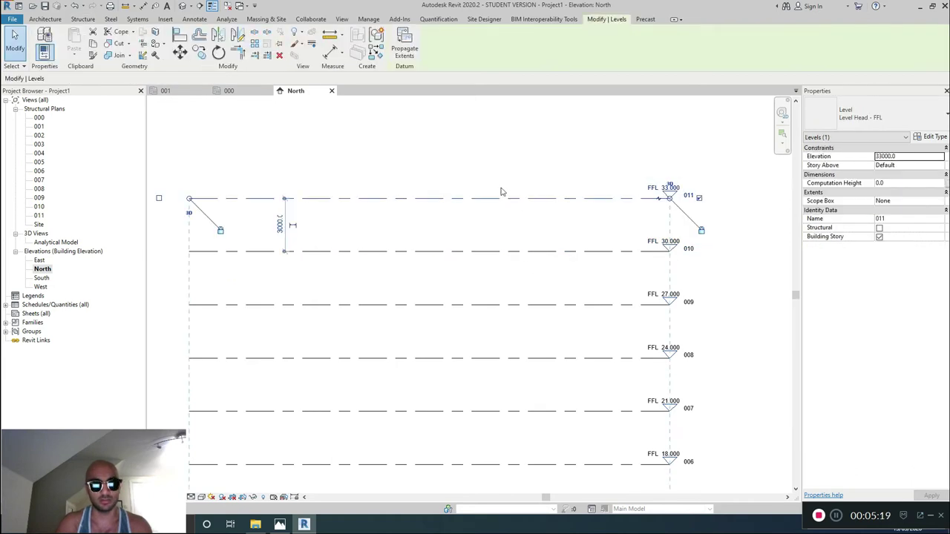
Step: Array level 011 upward at 3000 mm, ungrouped, creating levels through 028 at 84.000
key(a)
key(r)
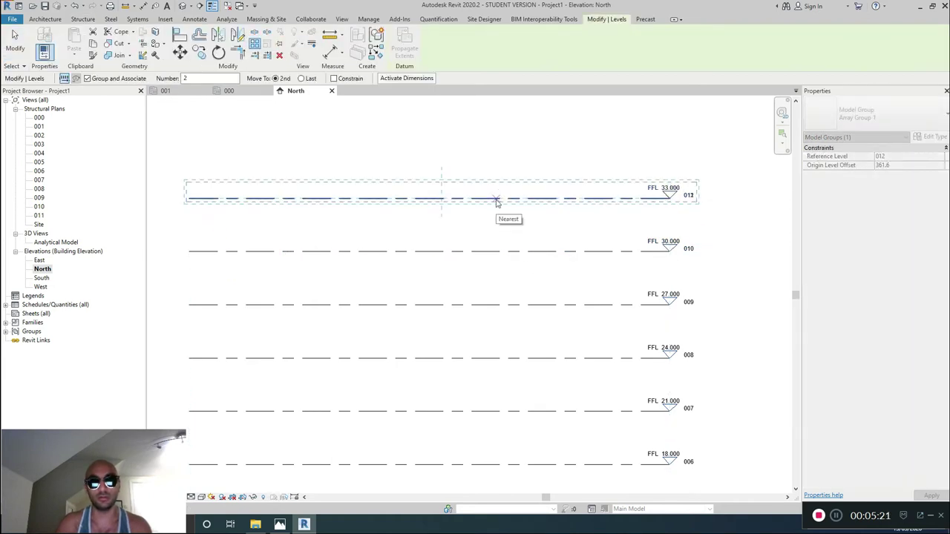
click(497, 202)
scroll(496, 183, down, 3)
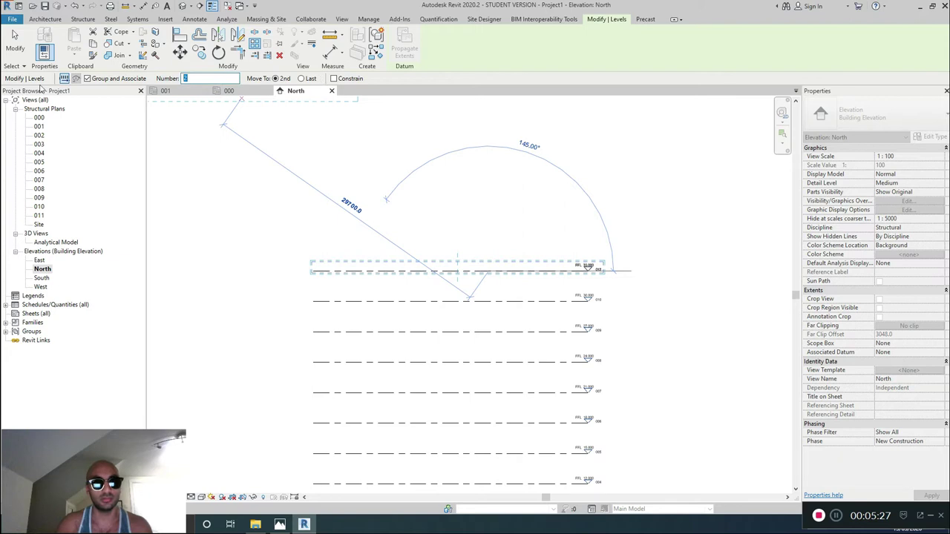
click(87, 78)
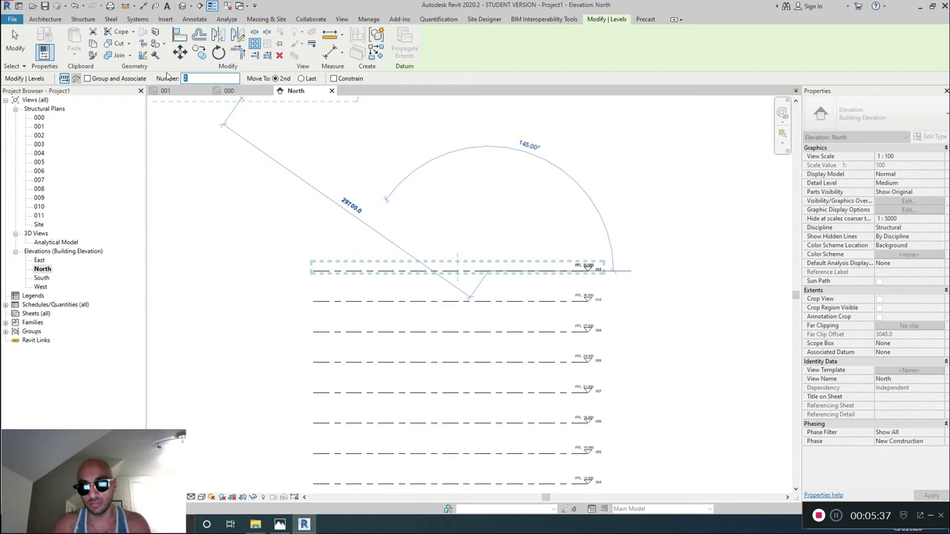
scroll(458, 187, up, 2)
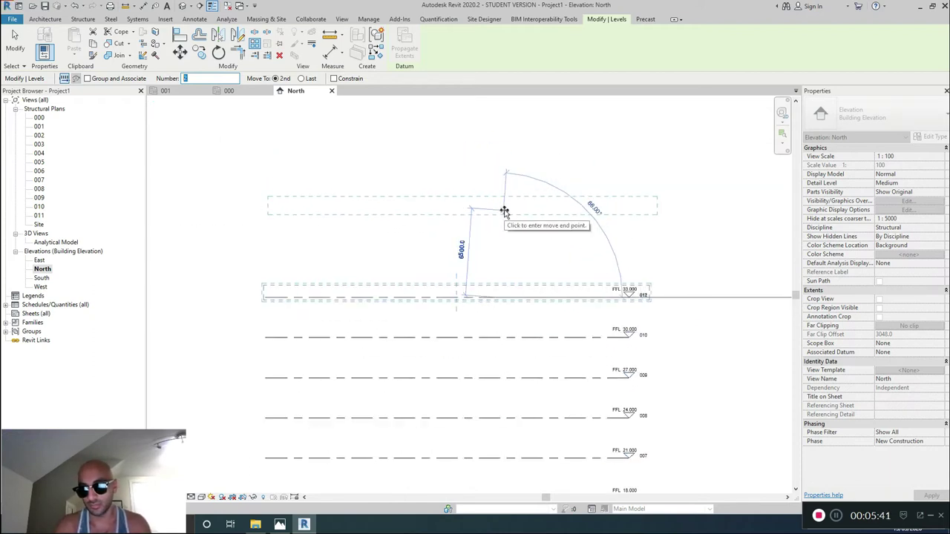
text(8)
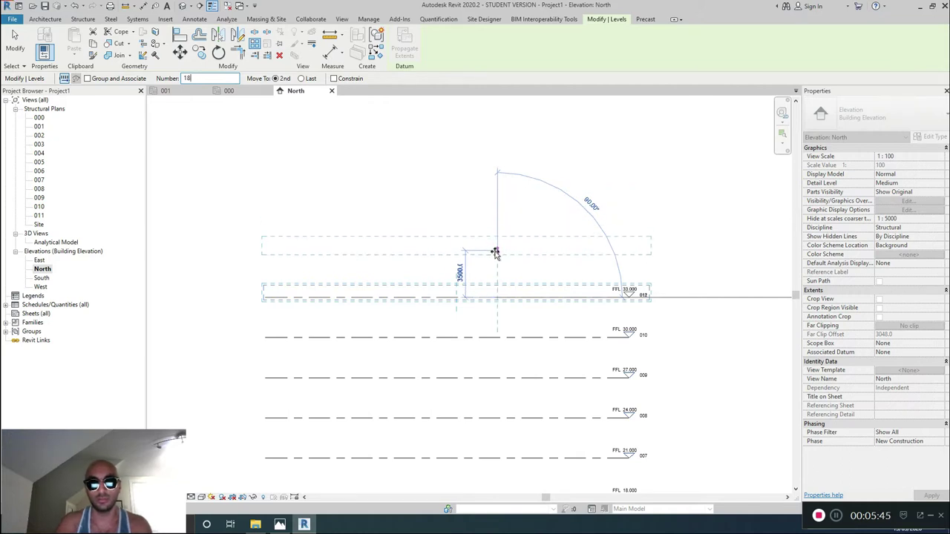
click(496, 258)
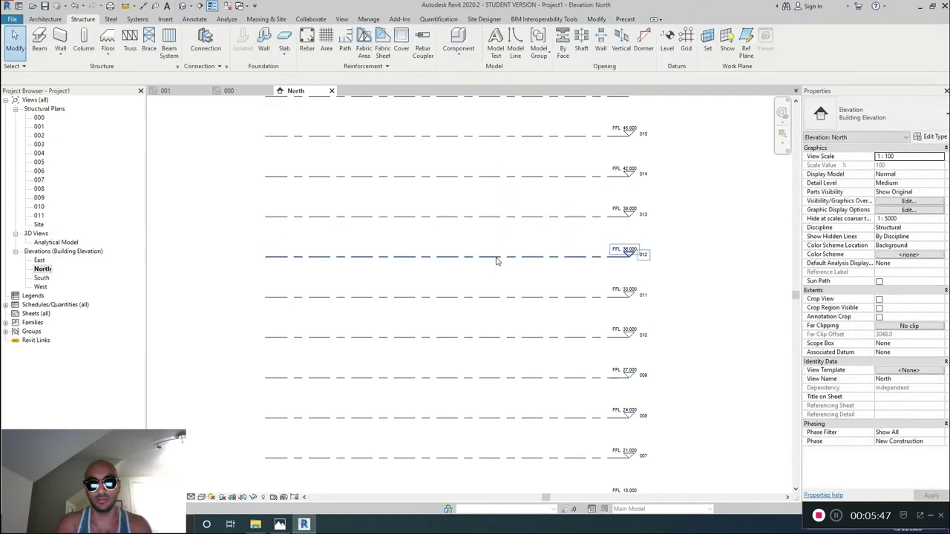
scroll(497, 261, down, 5)
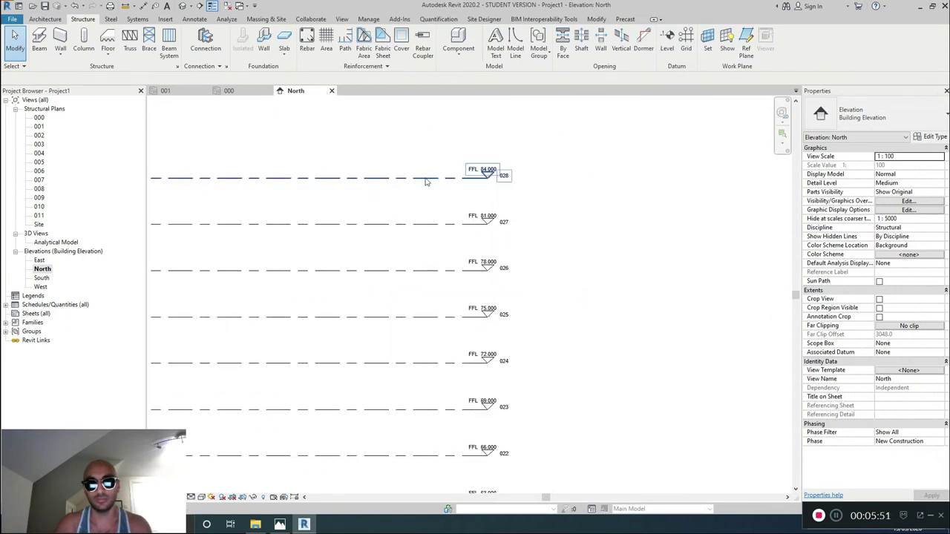
Step: Add levels 029 and 030 at 3000 mm offset above level 028
scroll(427, 185, up, 3)
click(477, 194)
key(l)
key(l)
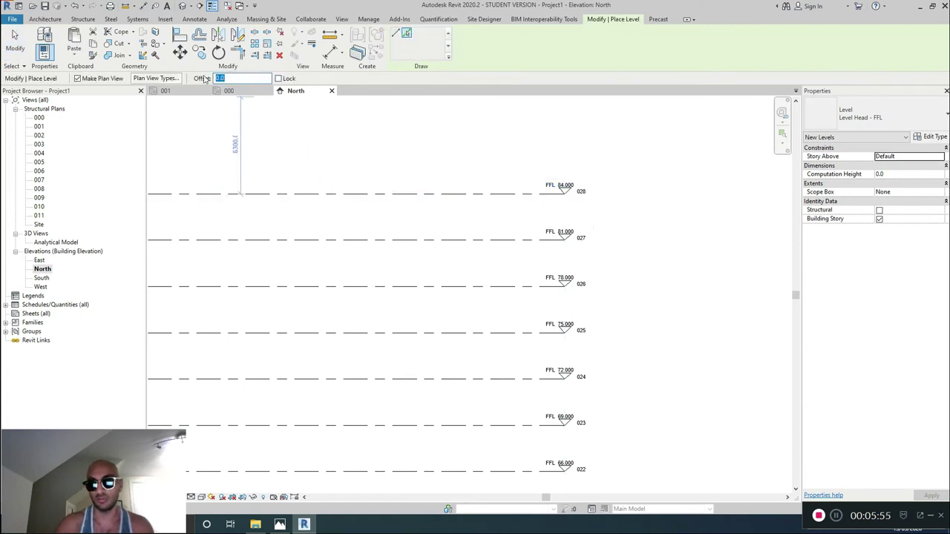
text(3000)
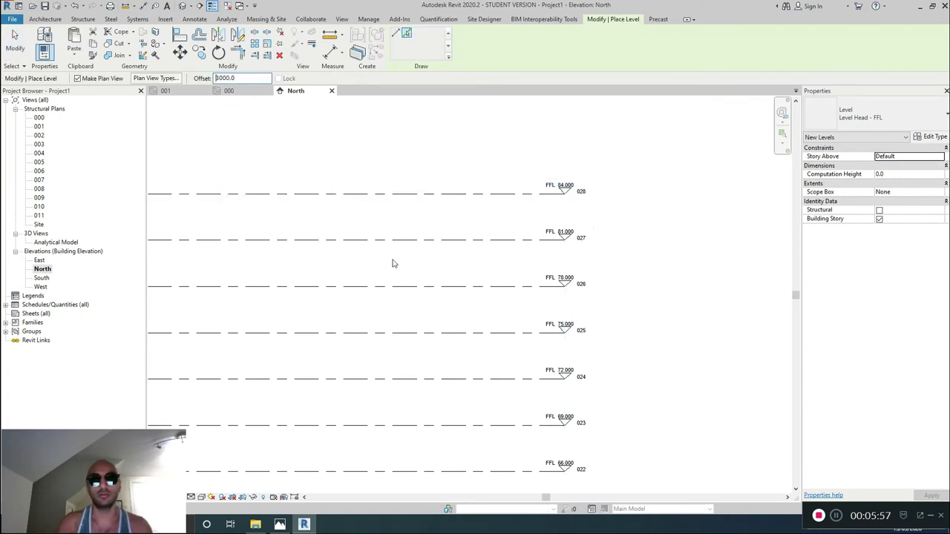
click(396, 194)
click(407, 151)
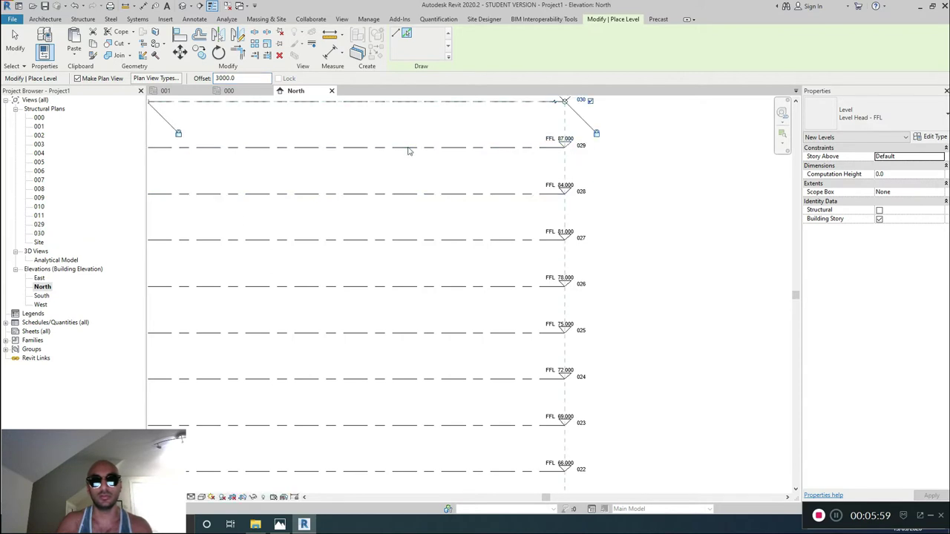
key(Escape)
key(Escape)
Step: Pan down to level 000 and select the Generic 300mm floor slab
scroll(489, 141, down, 1)
scroll(555, 133, up, 2)
scroll(558, 148, down, 4)
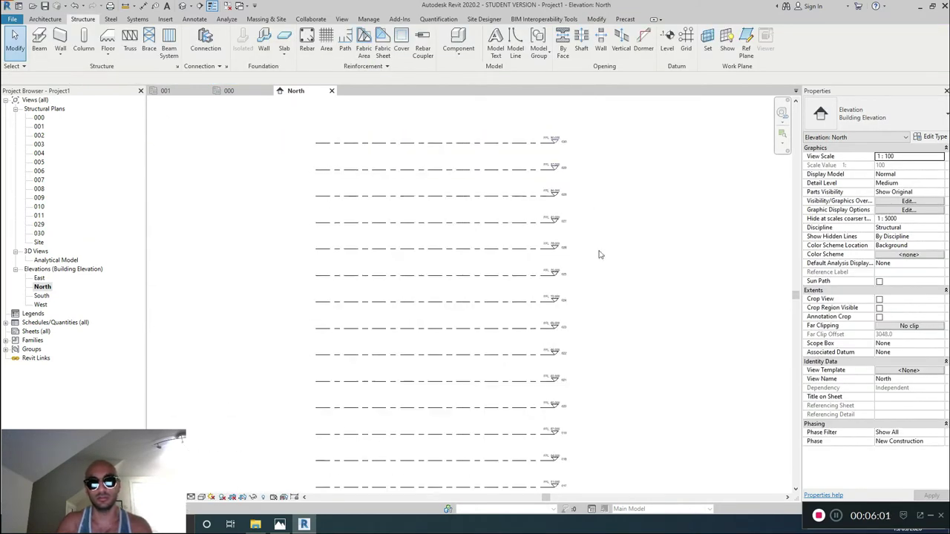
scroll(547, 281, up, 4)
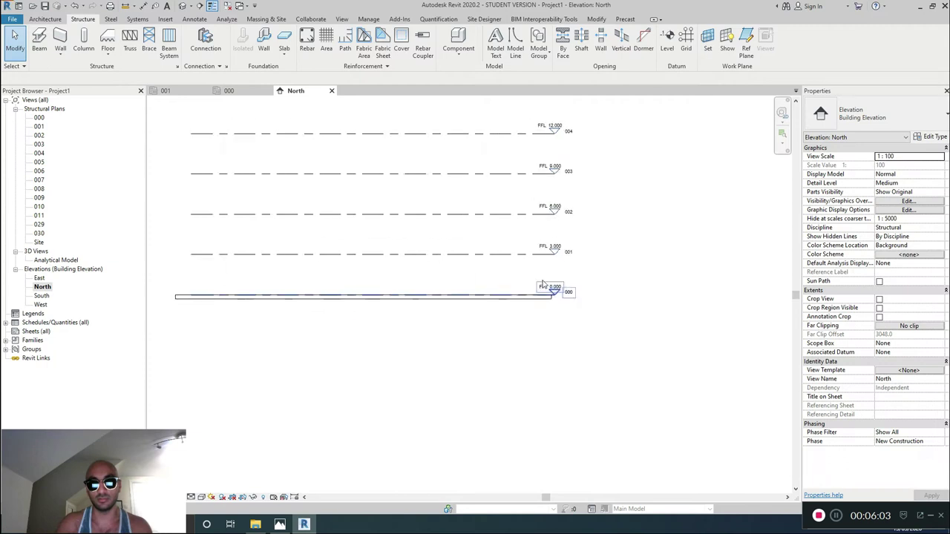
middle_drag(555, 312, 668, 381)
scroll(665, 382, down, 2)
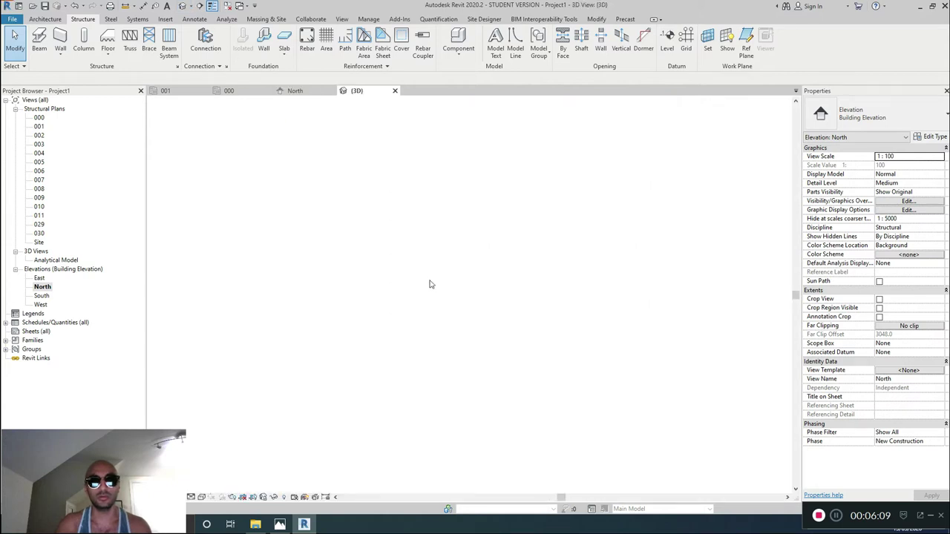
scroll(446, 386, up, 2)
scroll(438, 370, up, 2)
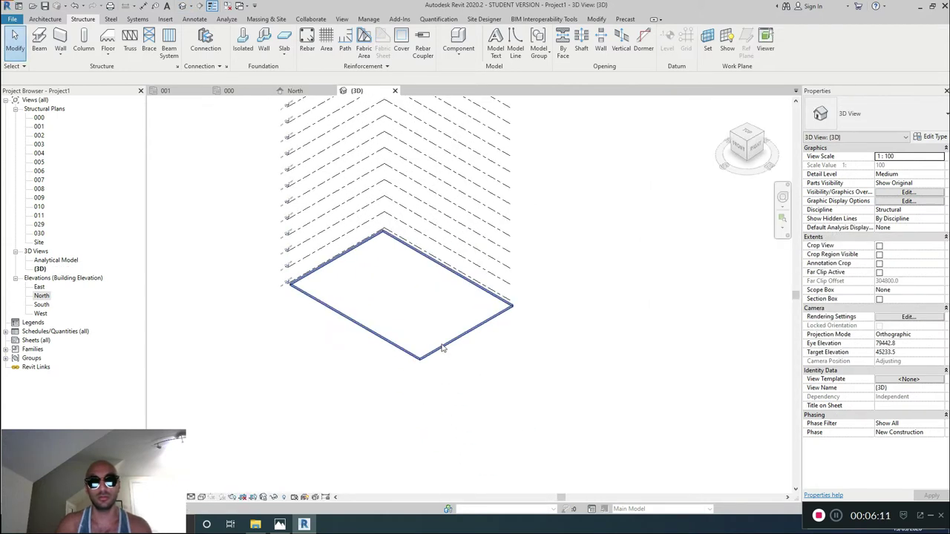
click(442, 347)
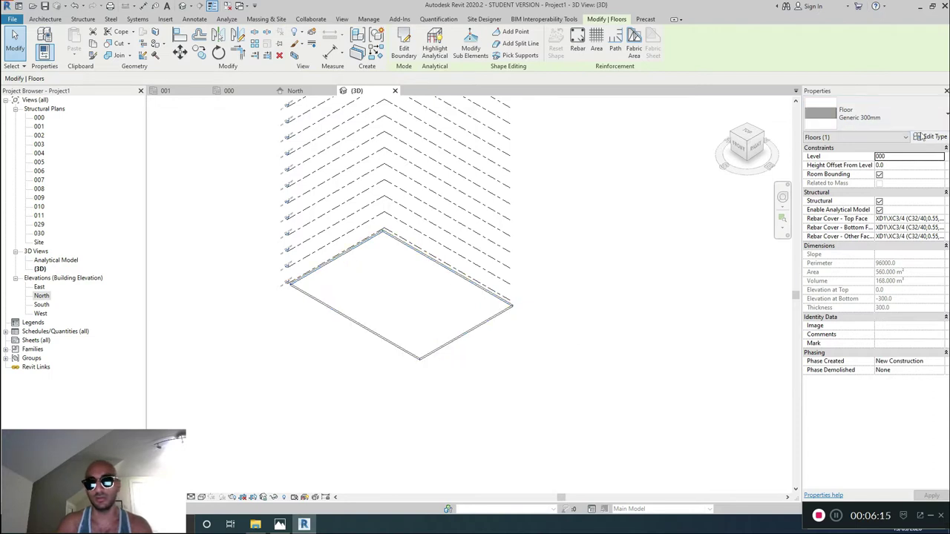
Step: Duplicate the Generic 300mm floor type as a new type named Concrete 300mm
click(923, 138)
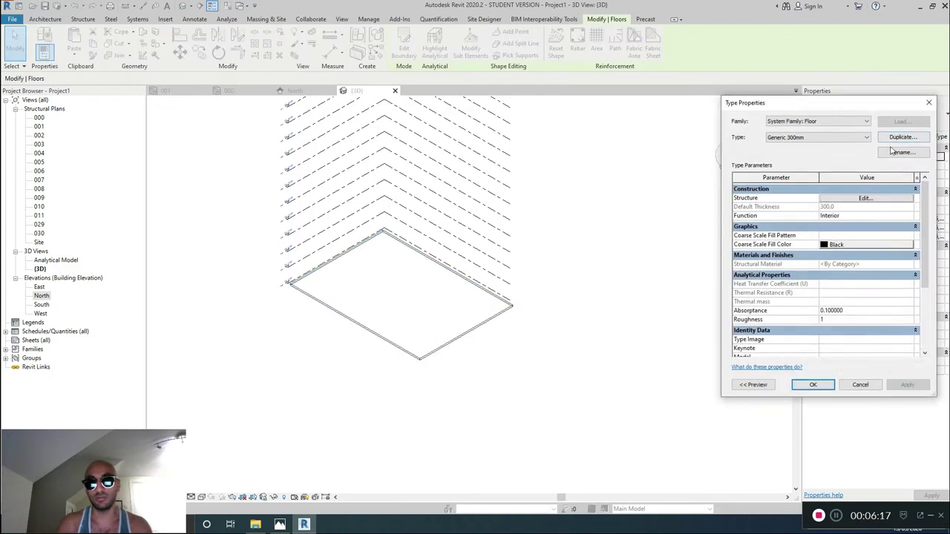
click(902, 137)
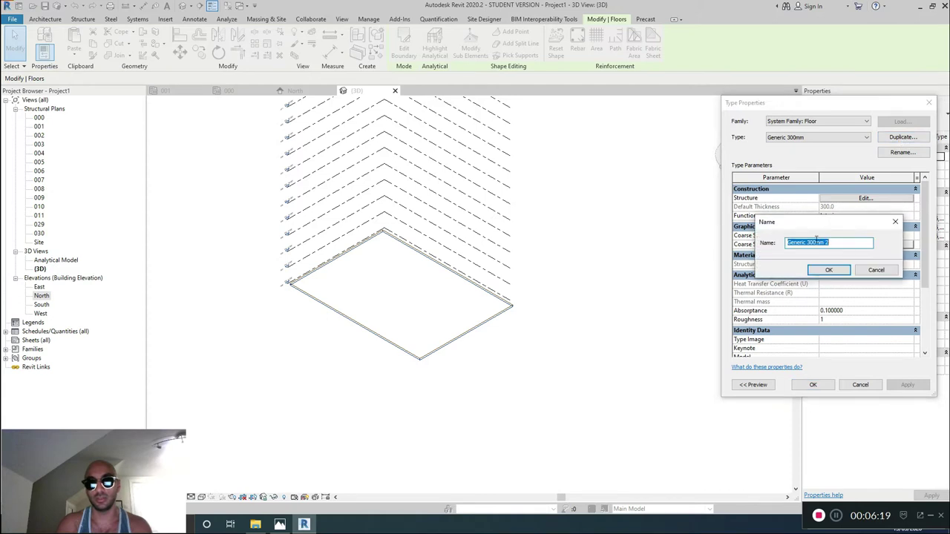
drag(808, 242, 772, 242)
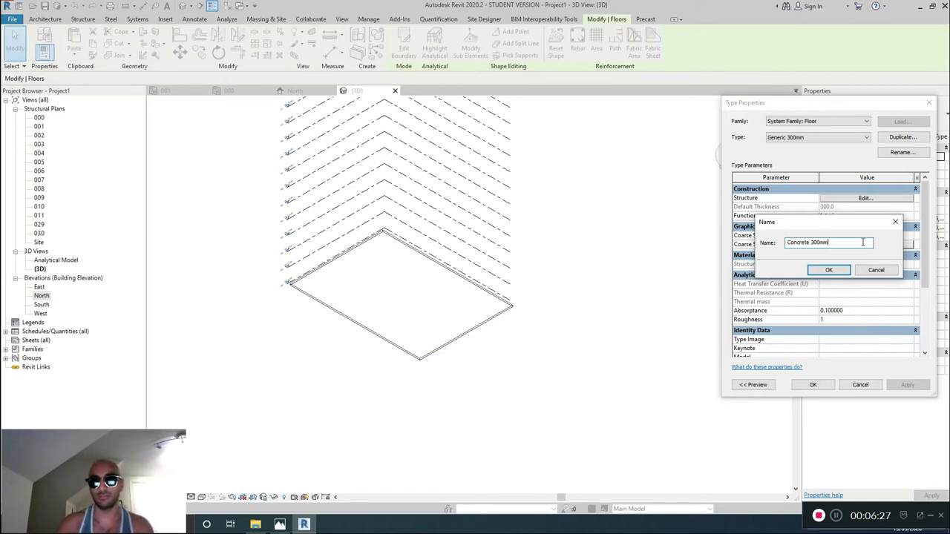
click(839, 269)
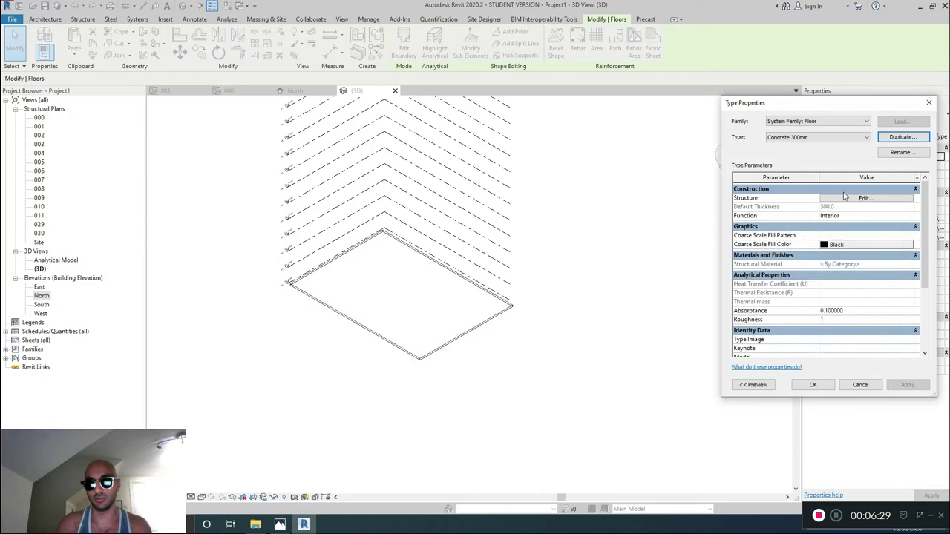
Step: Assign Concrete - Cast-in-Place Concrete as the 300 mm structural layer's material
click(844, 199)
click(810, 220)
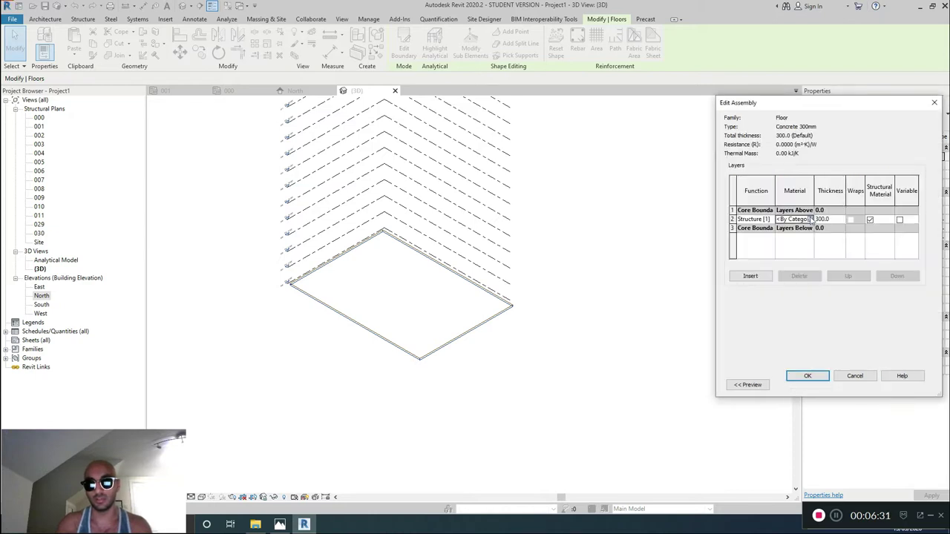
click(812, 220)
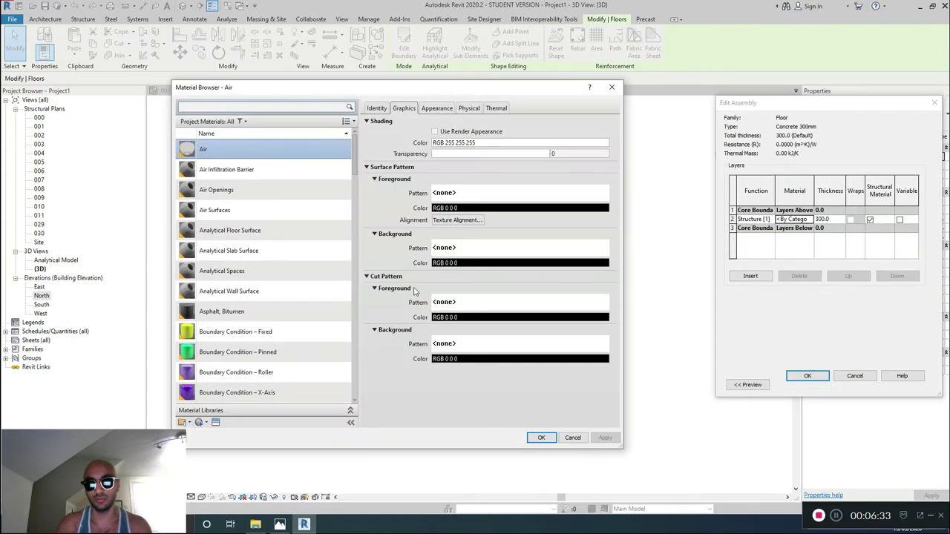
scroll(233, 213, down, 4)
scroll(235, 219, down, 5)
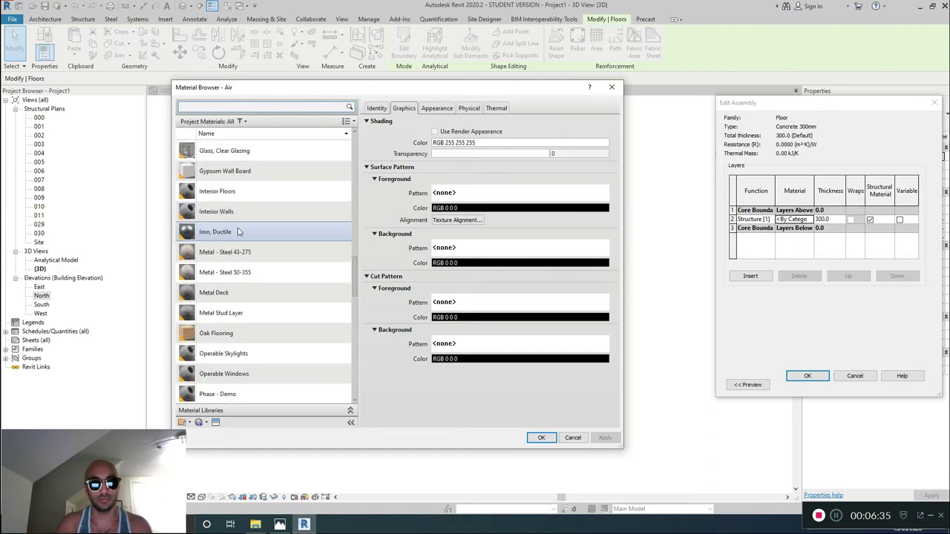
scroll(239, 232, down, 2)
scroll(239, 232, up, 10)
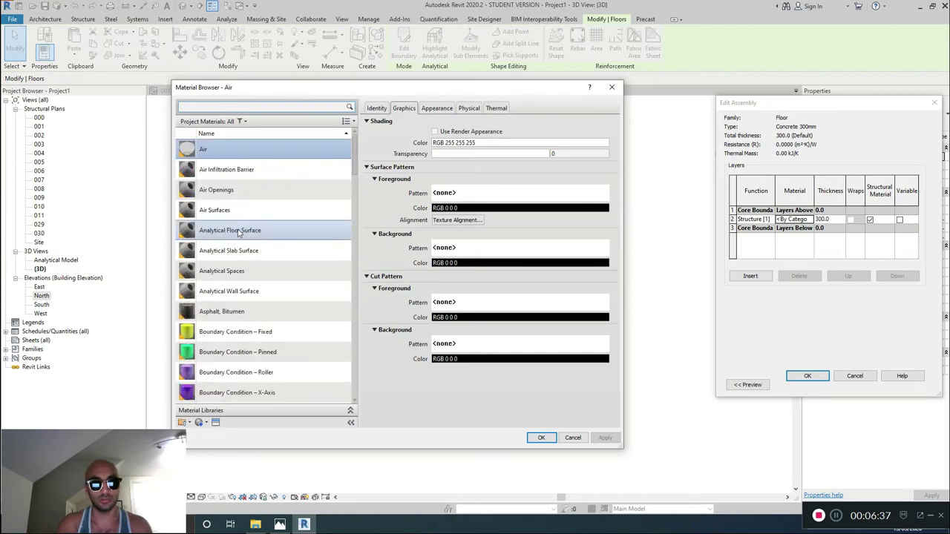
scroll(239, 232, down, 8)
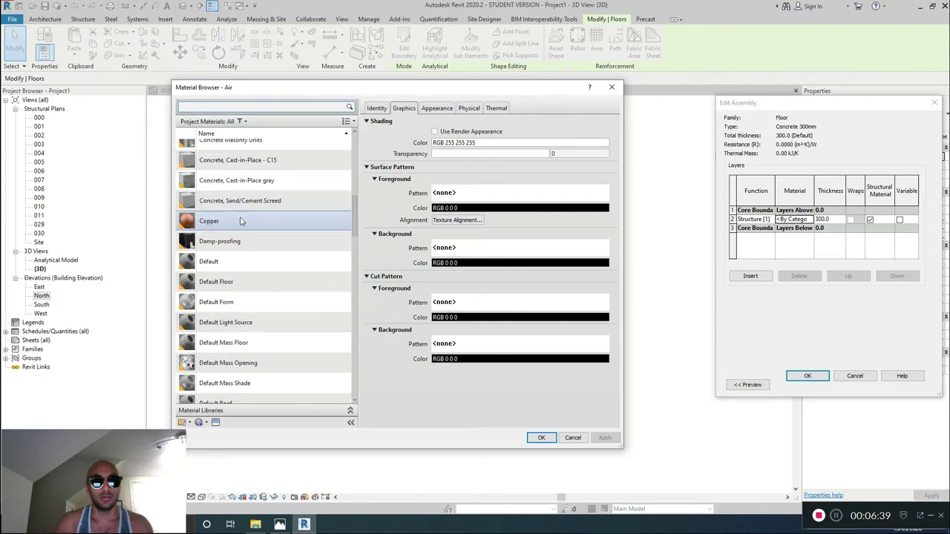
scroll(248, 176, up, 3)
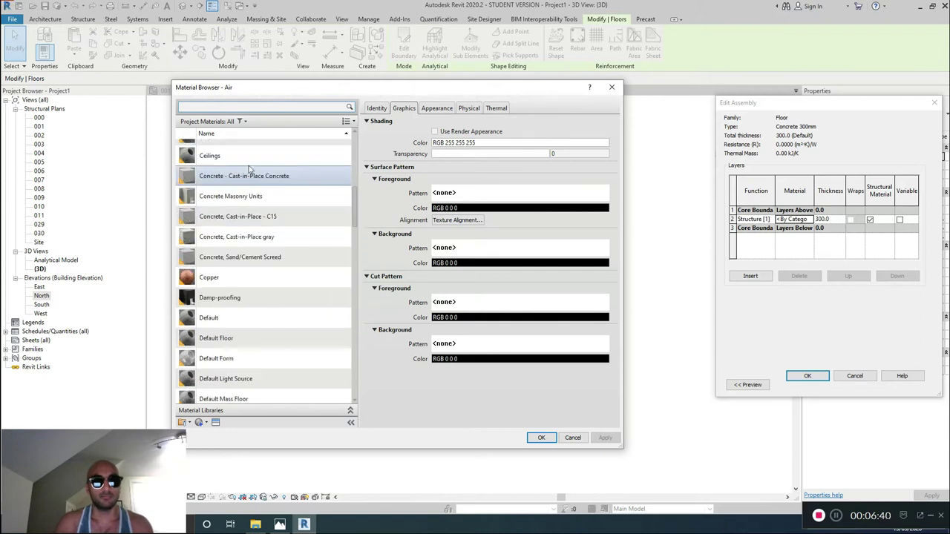
click(270, 218)
click(305, 239)
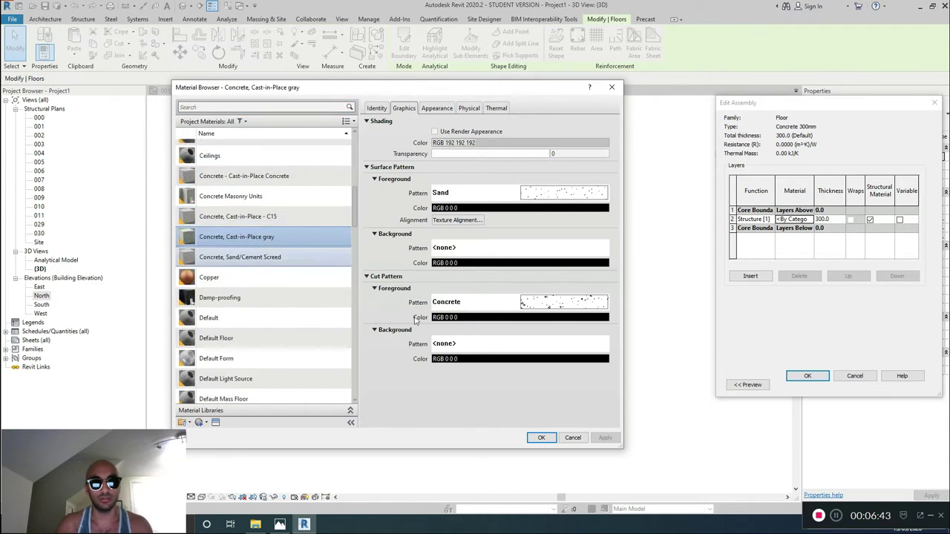
click(270, 180)
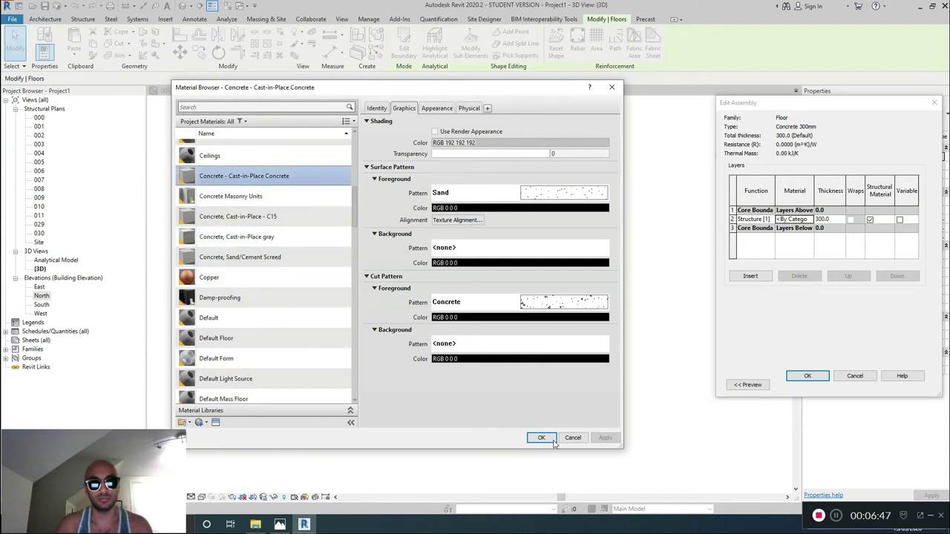
Step: Review the material's appearance, physical and identity properties, then accept the layer assembly
click(435, 131)
click(444, 109)
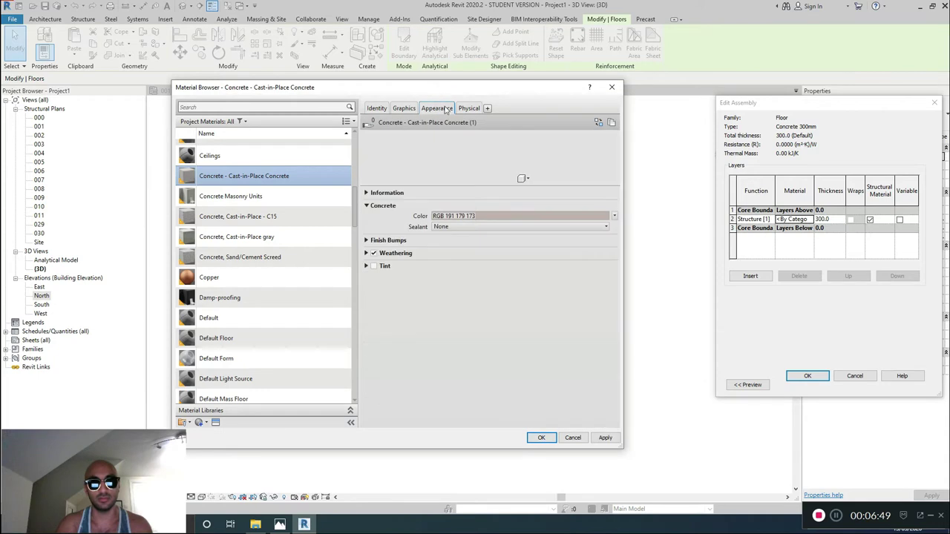
click(469, 109)
click(371, 109)
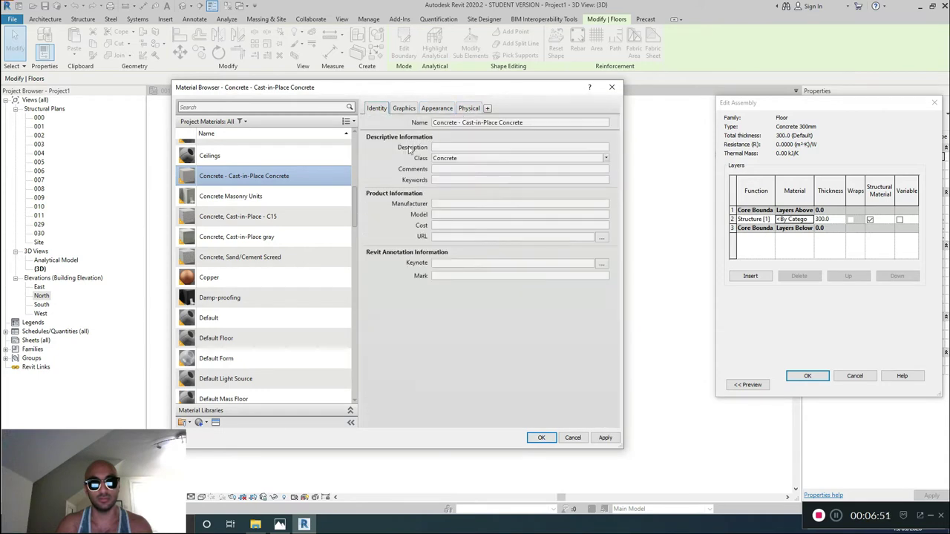
click(541, 438)
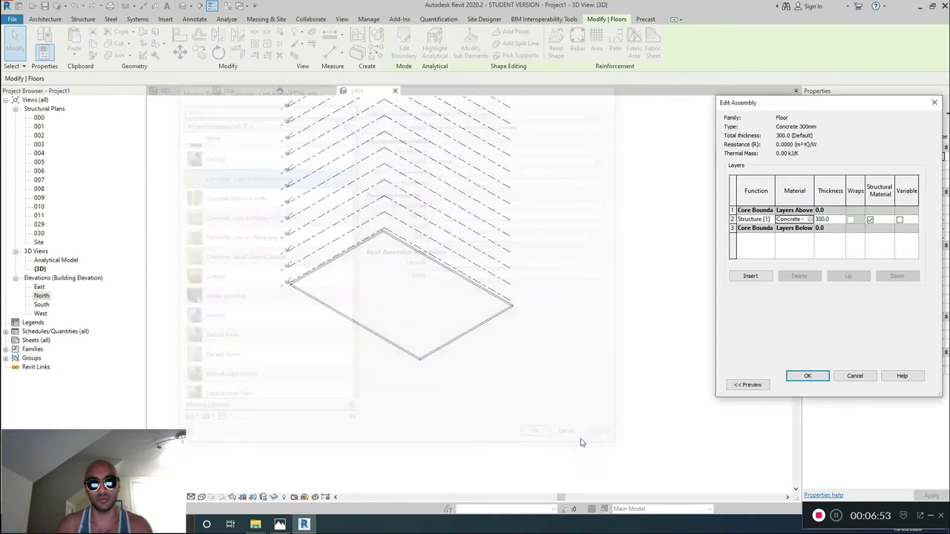
click(808, 376)
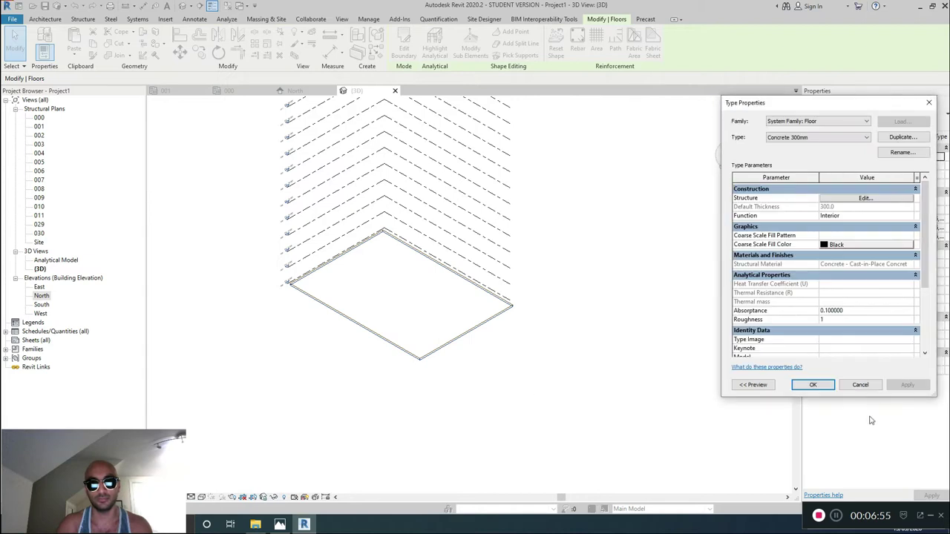
Step: Set the 3D view to Fine detail with Consistent Colors and select the Concrete 300mm slab
click(816, 385)
click(247, 471)
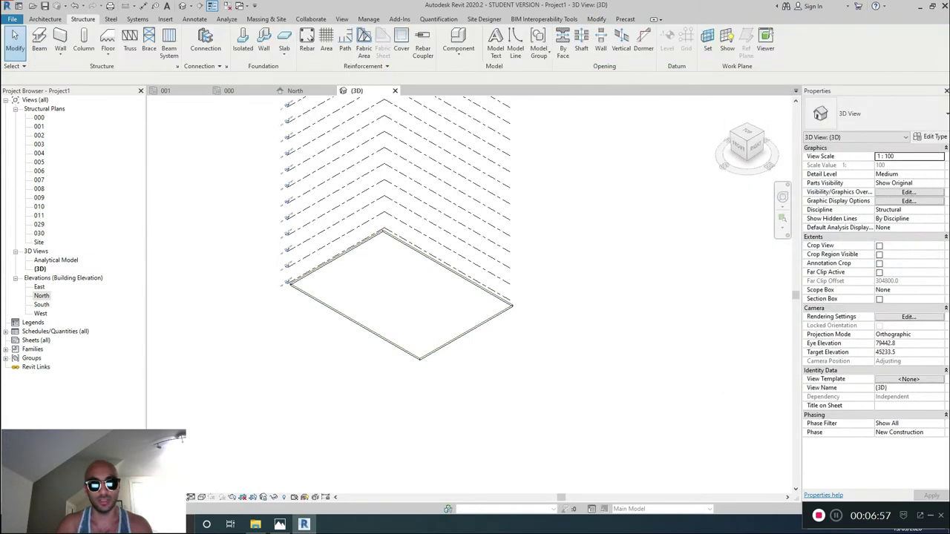
click(191, 496)
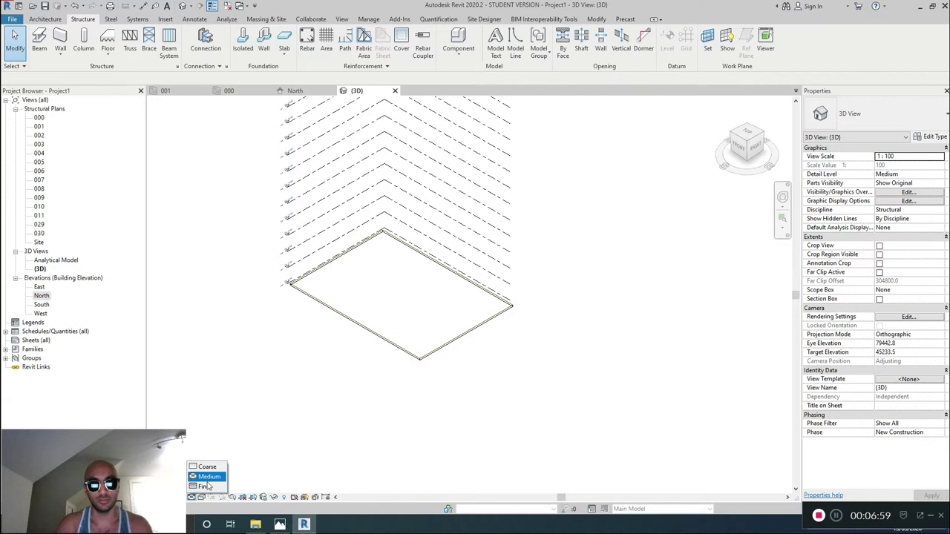
click(208, 477)
click(202, 497)
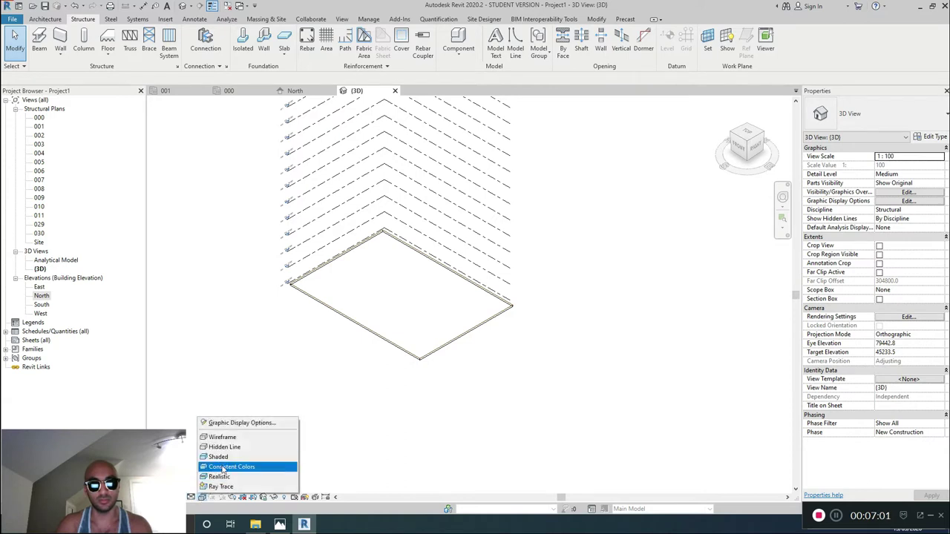
click(222, 466)
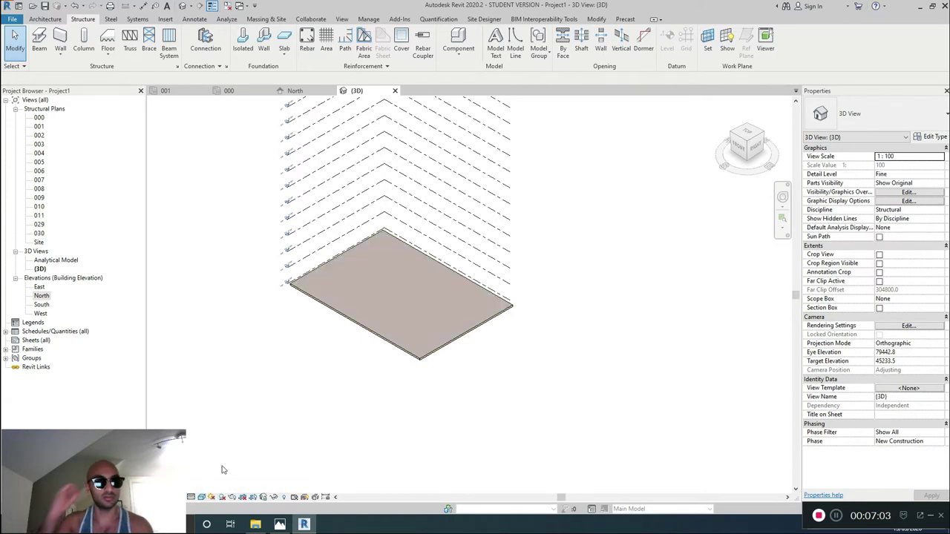
scroll(406, 312, up, 2)
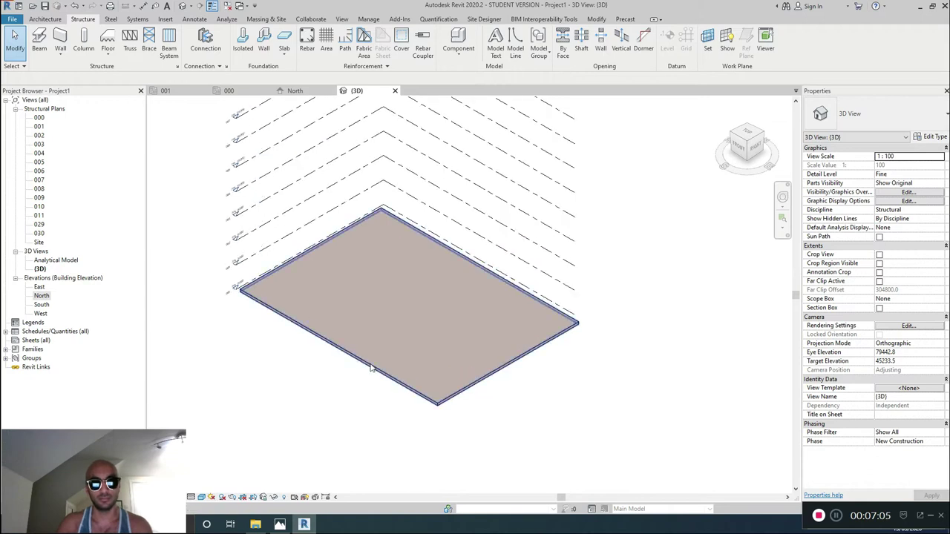
click(372, 364)
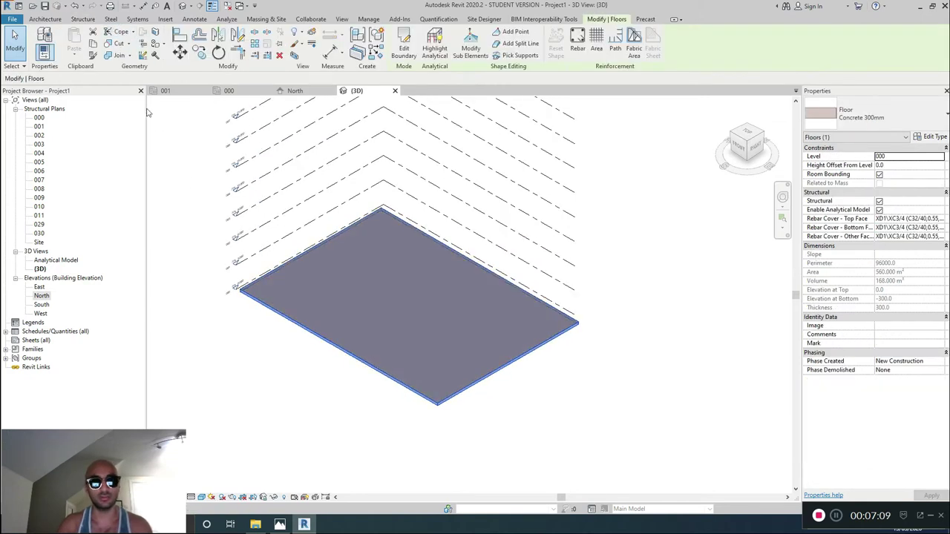
Step: Paste the floor slab aligned onto levels 001 through 012
click(293, 334)
click(294, 326)
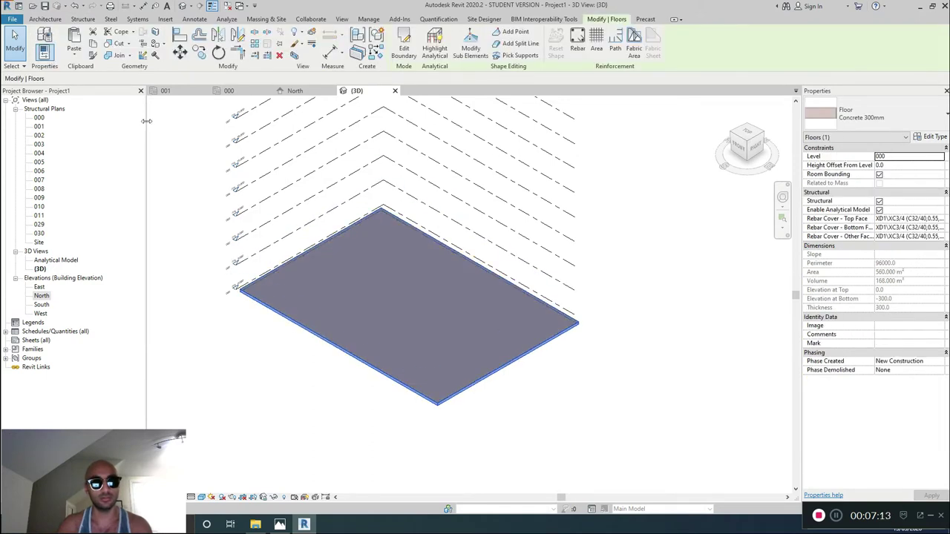
click(75, 53)
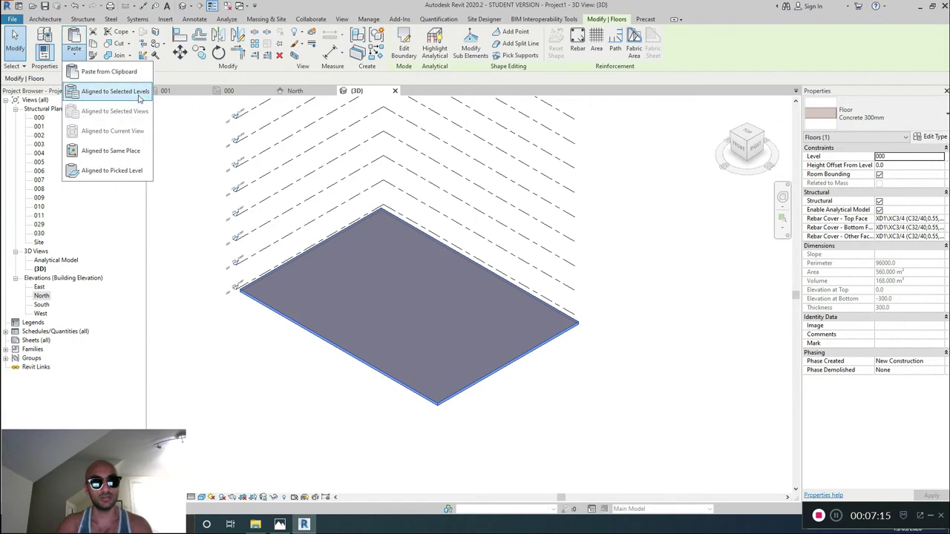
click(115, 91)
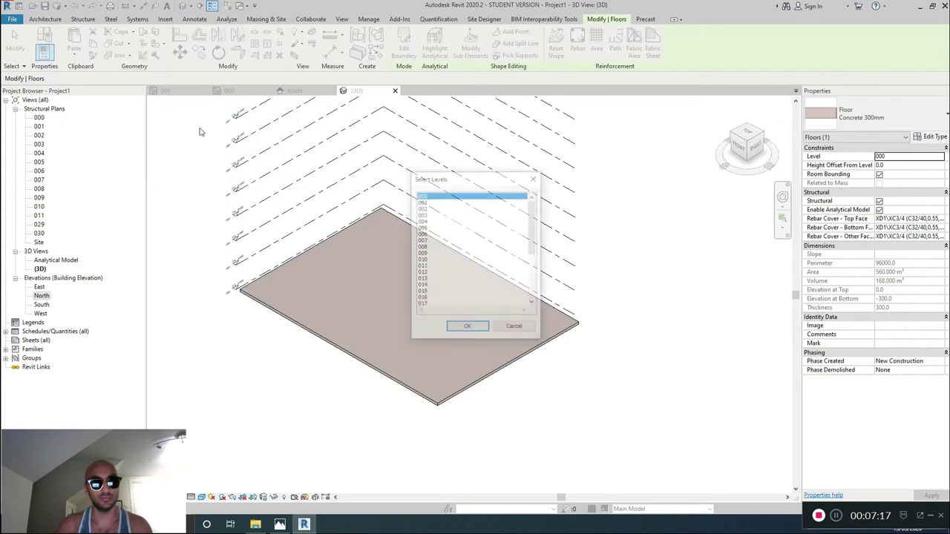
click(423, 202)
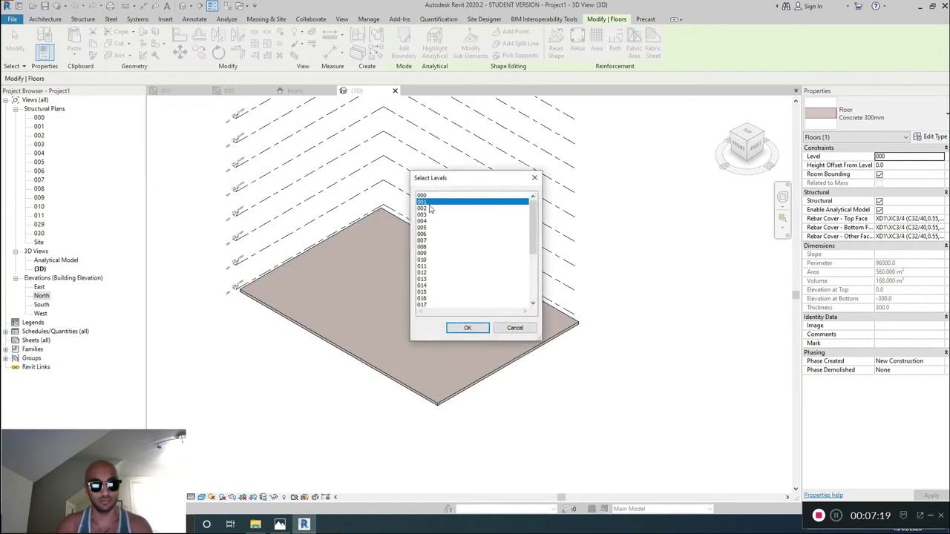
shift+click(431, 273)
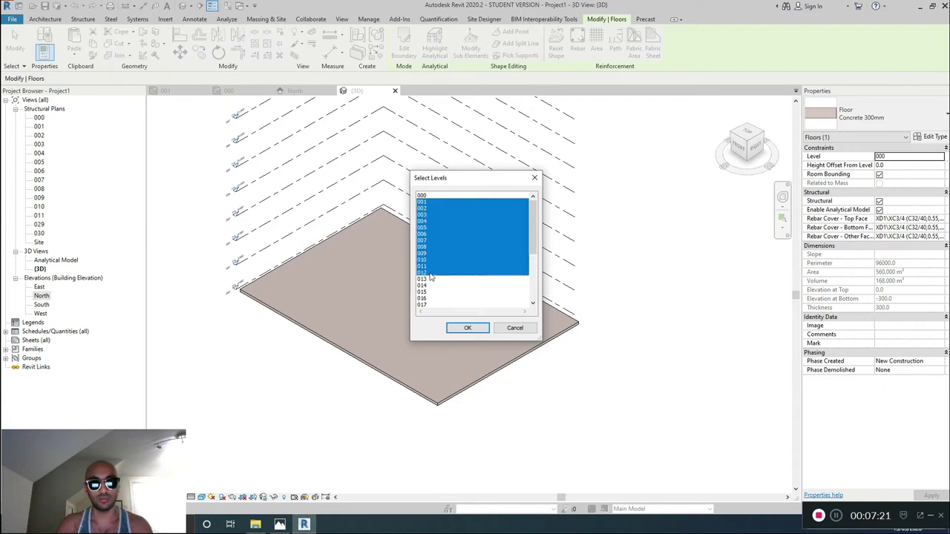
click(468, 329)
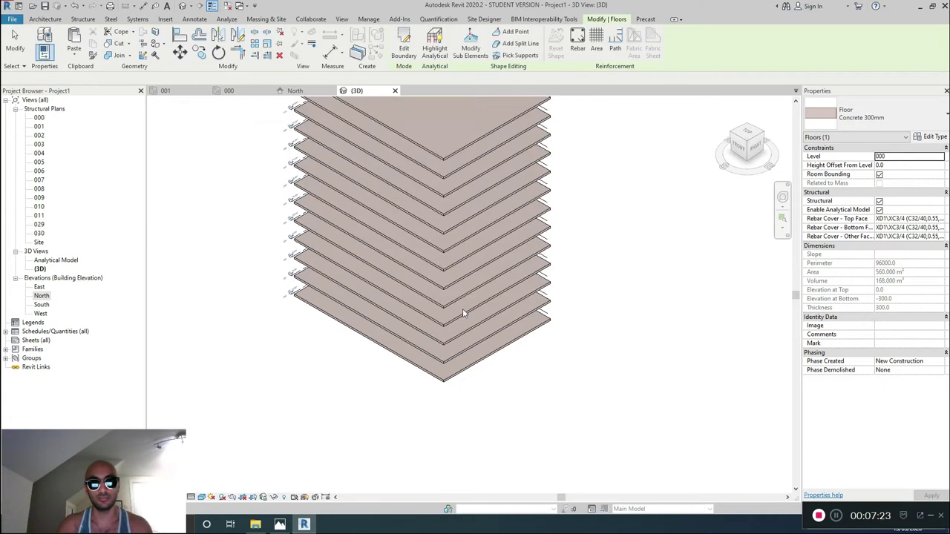
Step: Paste another copy of the slab aligned onto level 013
scroll(467, 273, up, 3)
scroll(470, 282, up, 1)
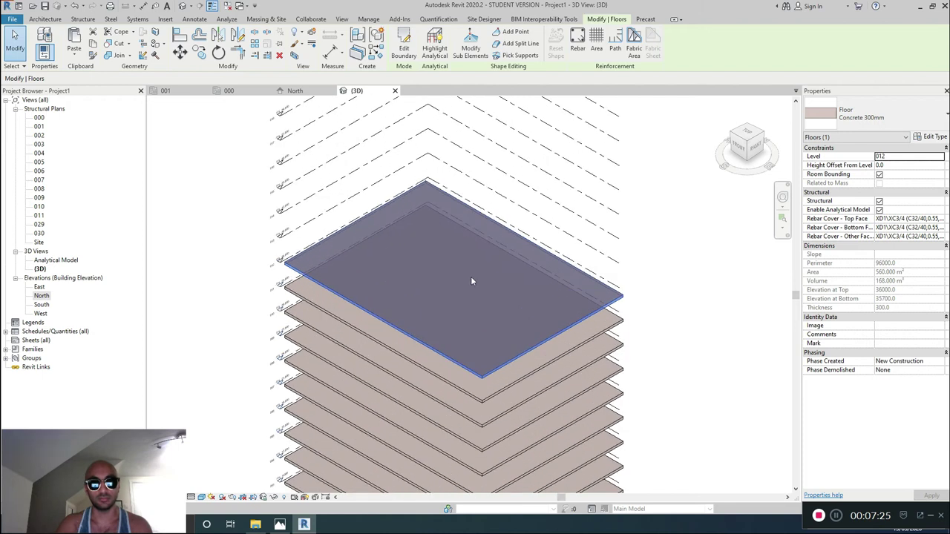
click(74, 60)
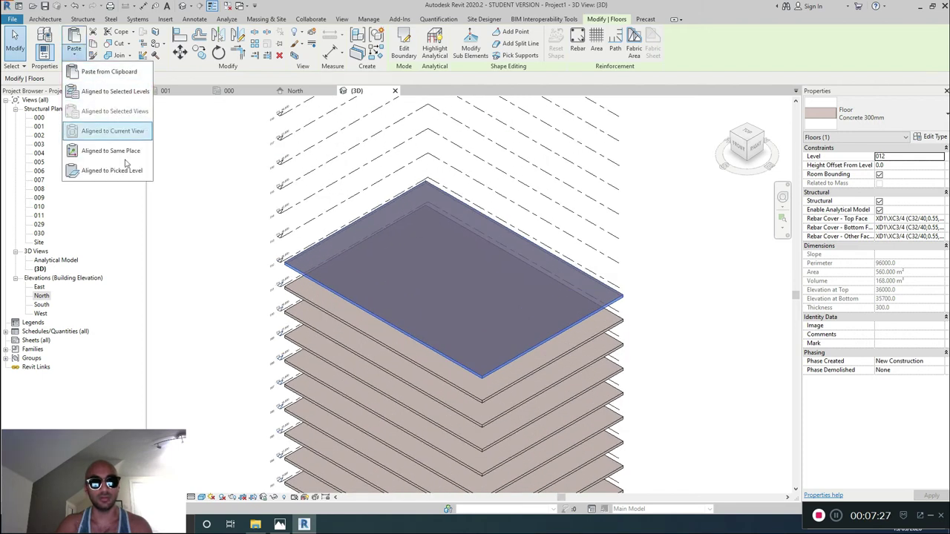
click(115, 91)
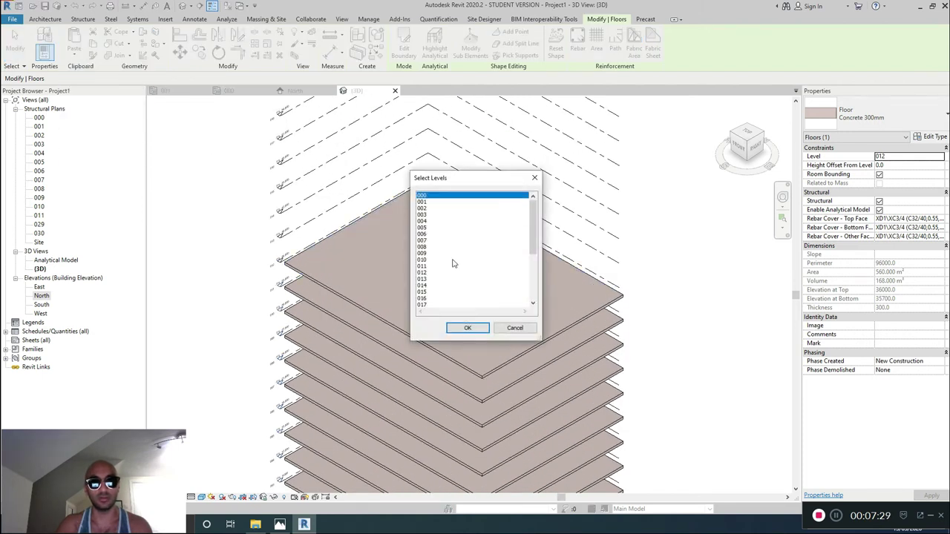
click(430, 278)
click(468, 327)
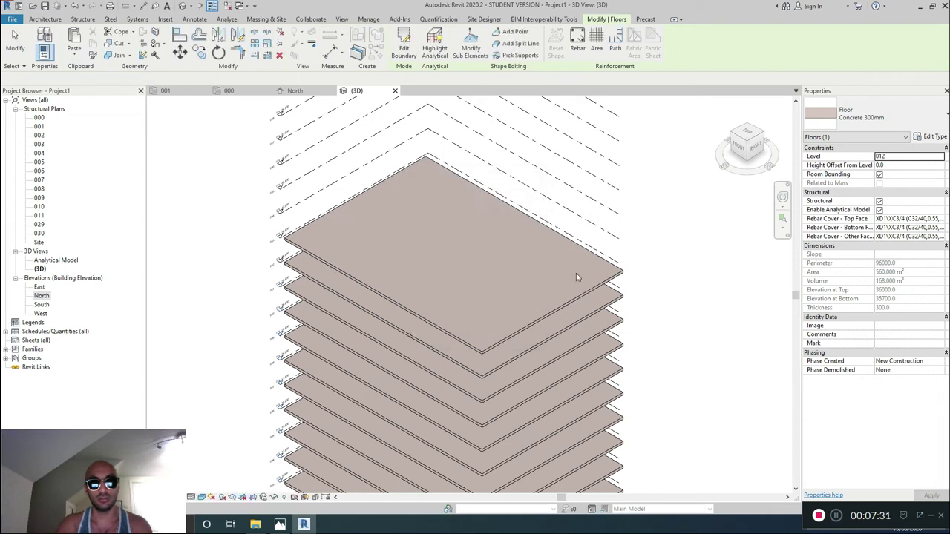
Step: Move the level 013 slab's boundary edge inward to halve it to 280 m²
double_click(586, 296)
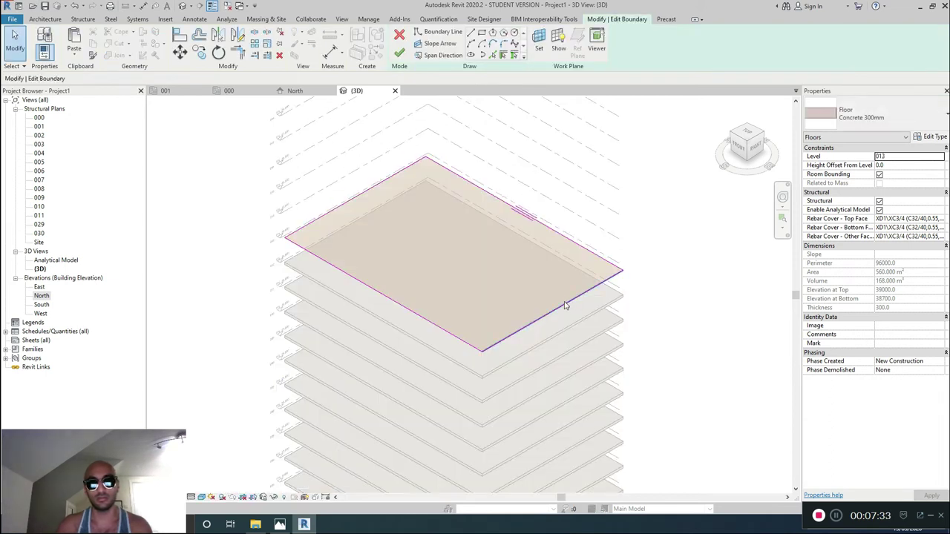
click(440, 248)
click(467, 265)
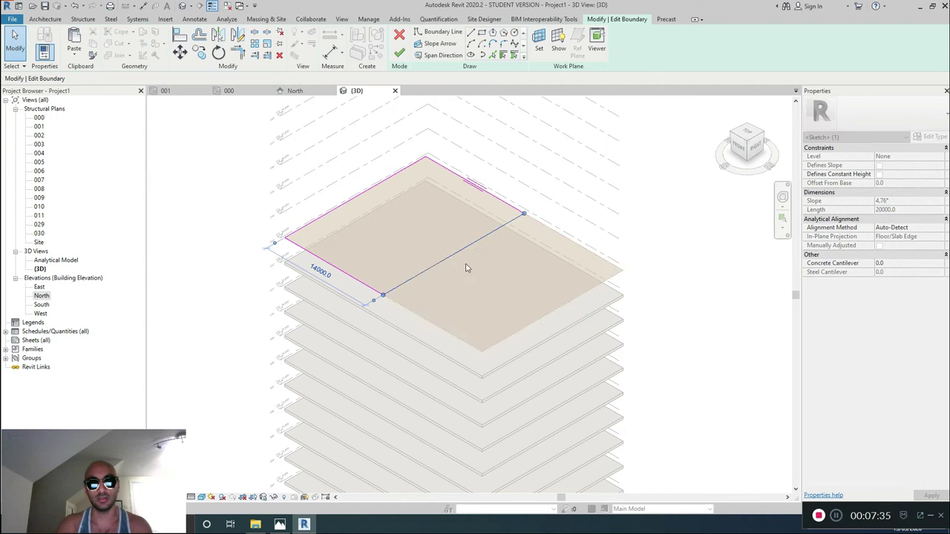
click(678, 309)
click(399, 54)
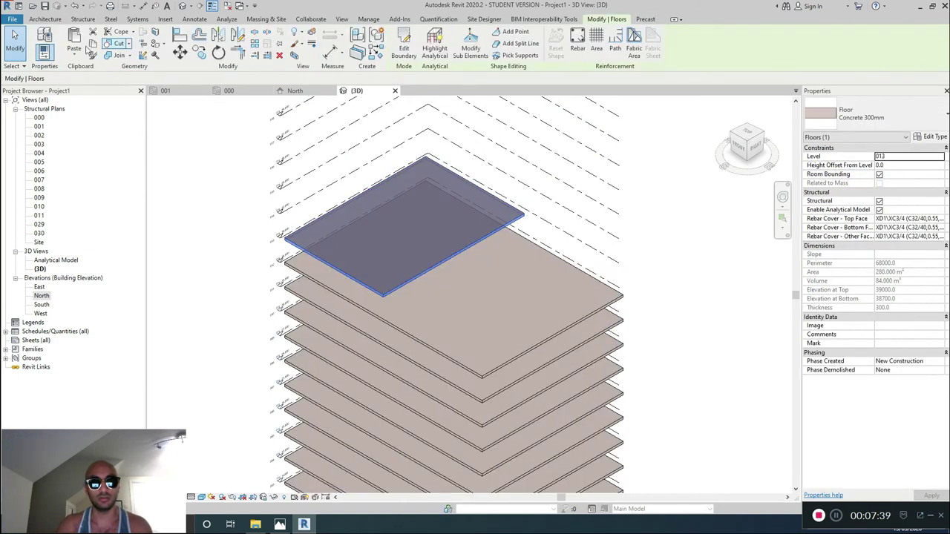
Step: Paste the reduced slab aligned onto levels 014 through 030
click(74, 52)
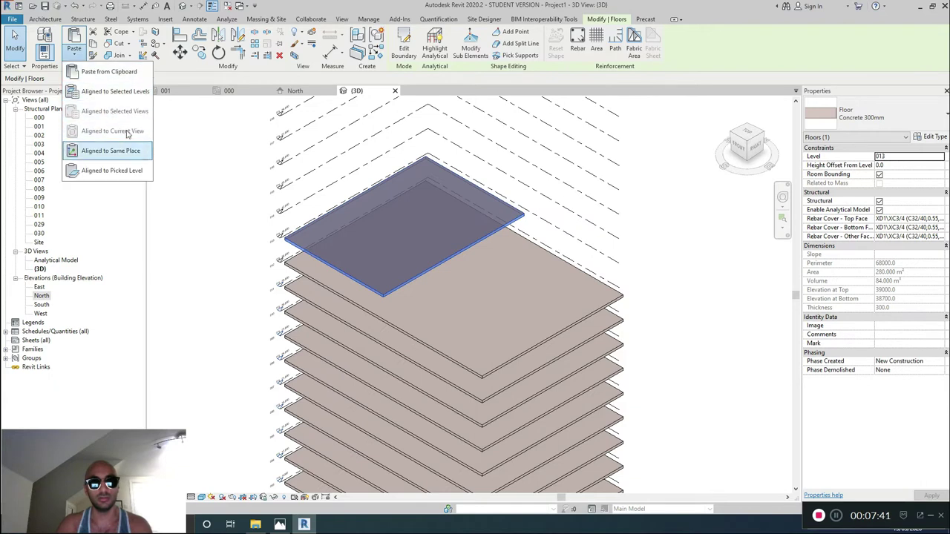
click(115, 91)
scroll(428, 265, down, 2)
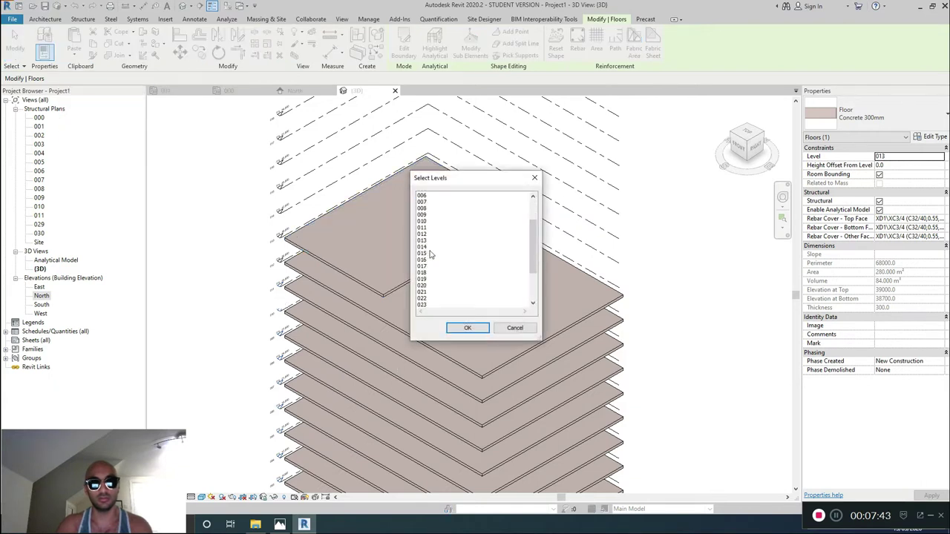
click(429, 247)
scroll(430, 267, down, 3)
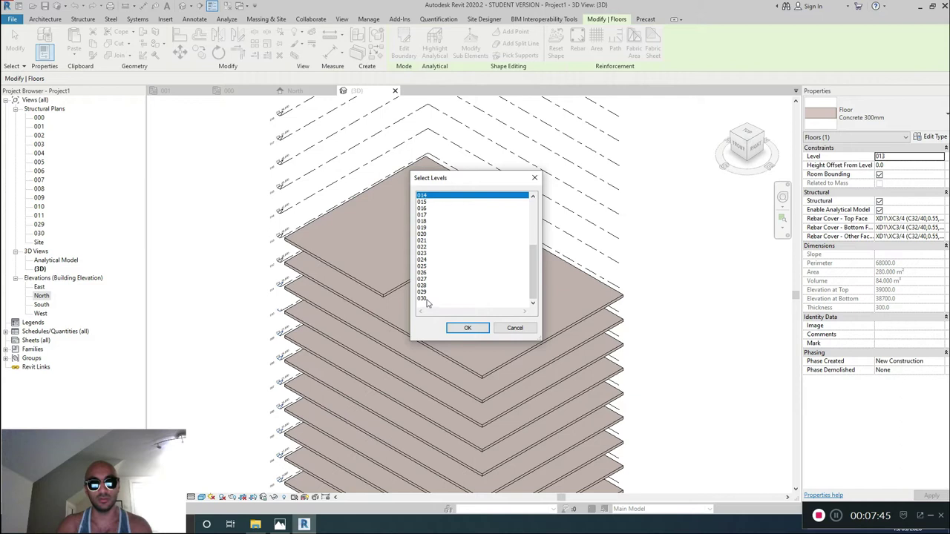
ctrl+click(428, 299)
shift+click(438, 301)
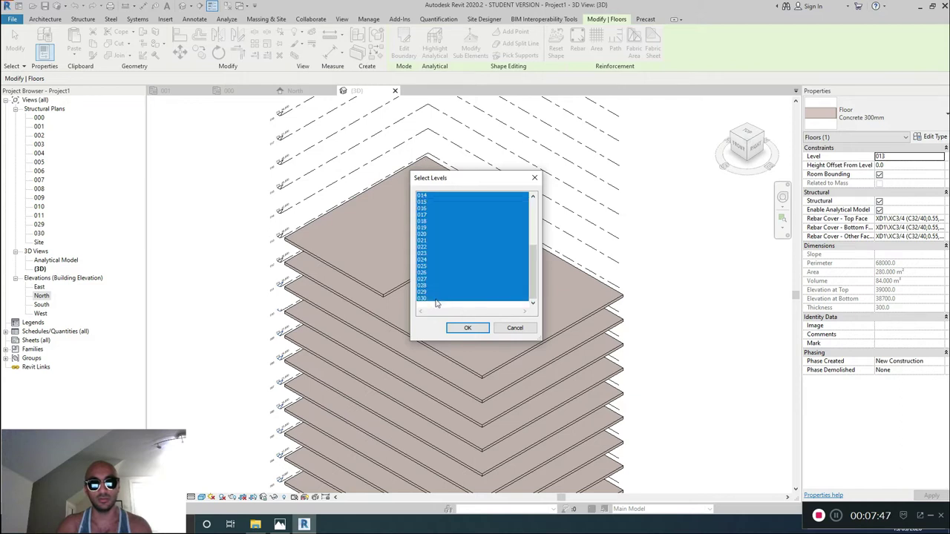
click(464, 328)
scroll(468, 328, down, 5)
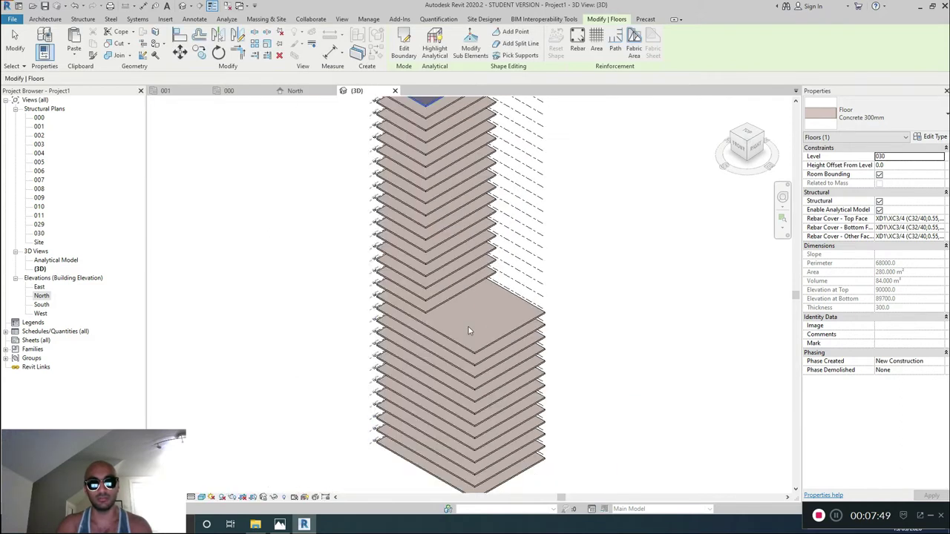
scroll(483, 329, up, 6)
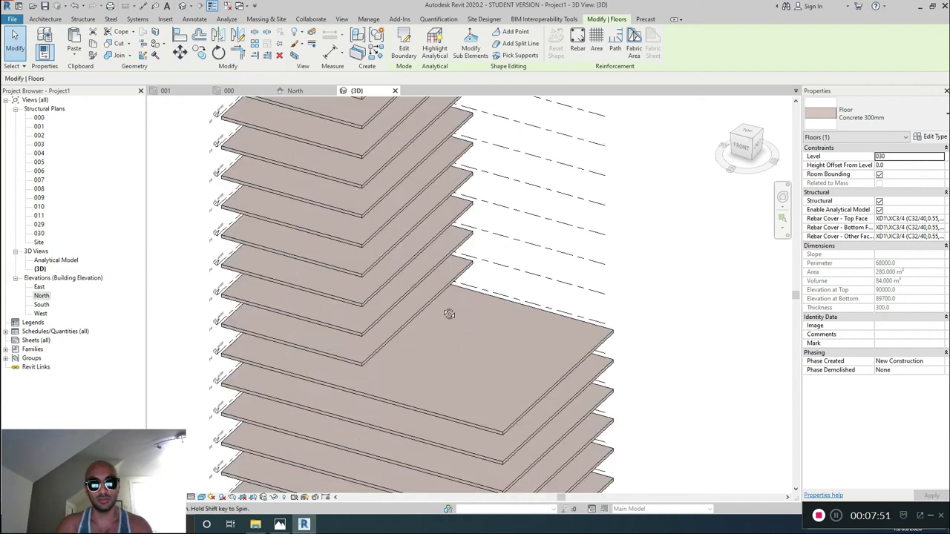
scroll(464, 351, down, 4)
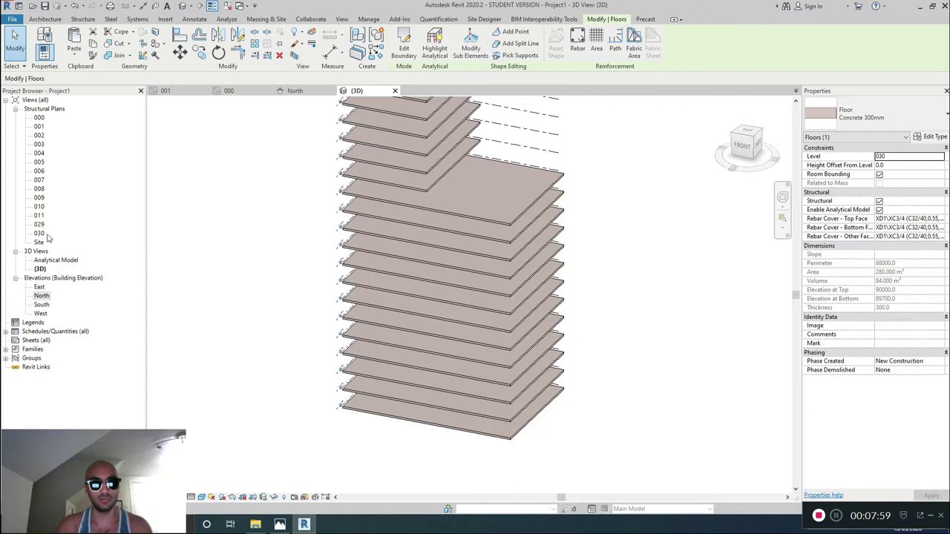
scroll(336, 159, up, 6)
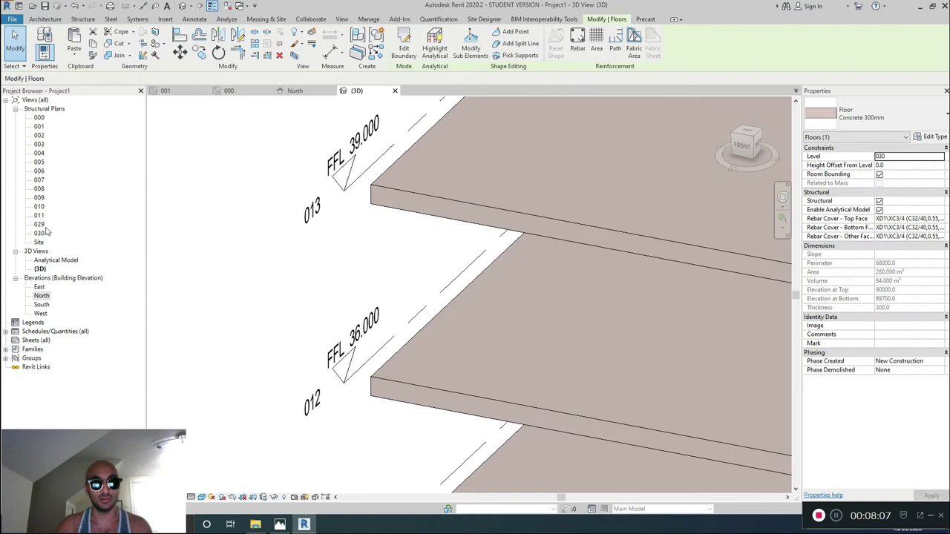
scroll(445, 222, down, 6)
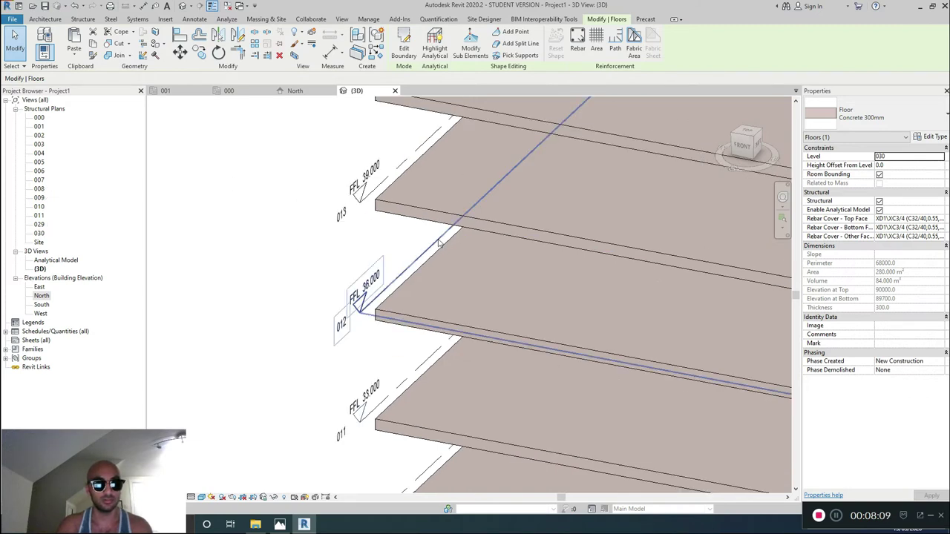
shift+middle_drag(460, 222, 378, 215)
scroll(380, 223, up, 5)
scroll(379, 237, up, 2)
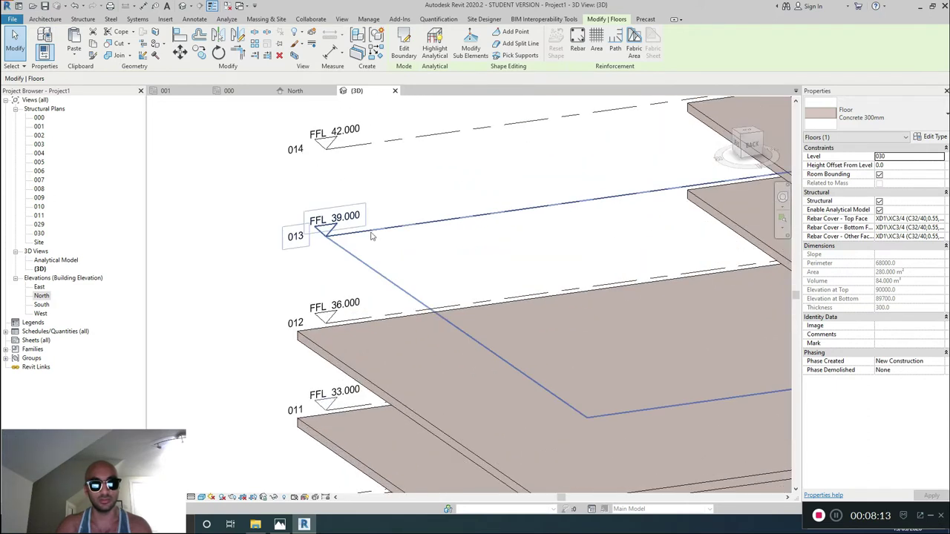
click(44, 215)
scroll(298, 268, down, 5)
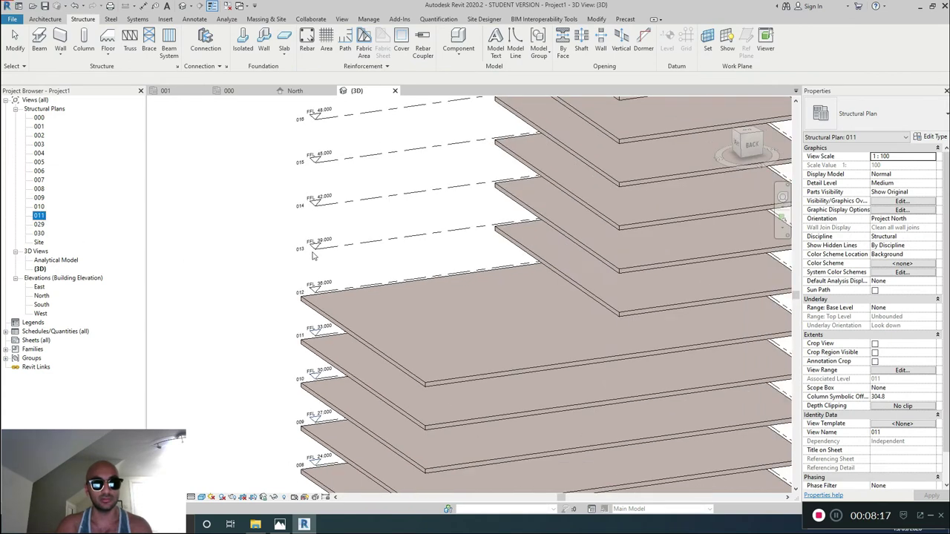
click(349, 247)
scroll(349, 247, up, 3)
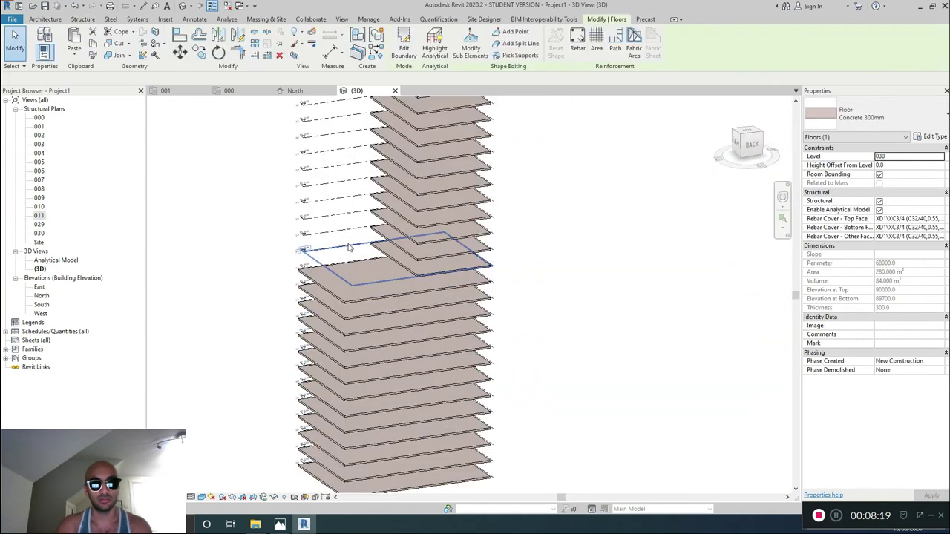
click(348, 249)
click(206, 151)
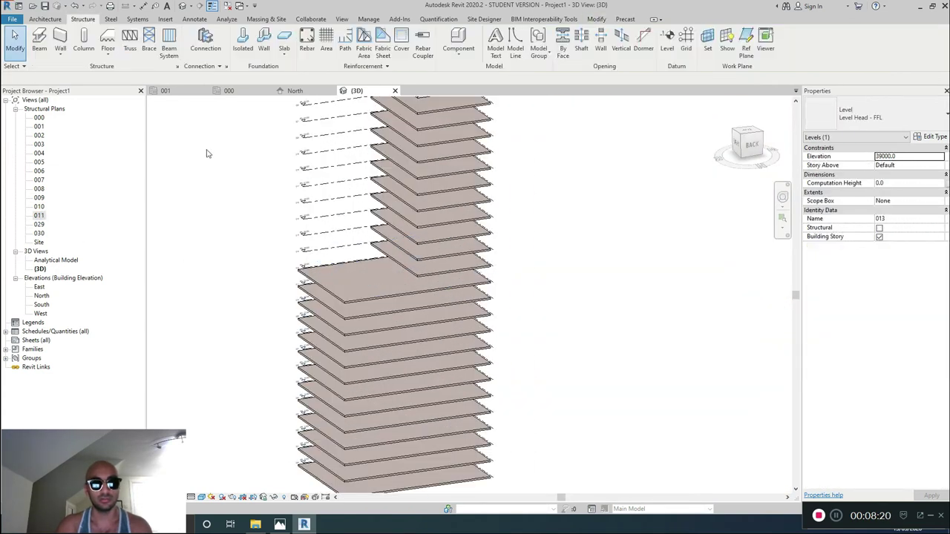
Step: Create structural plan views for levels 012 through 028
click(342, 20)
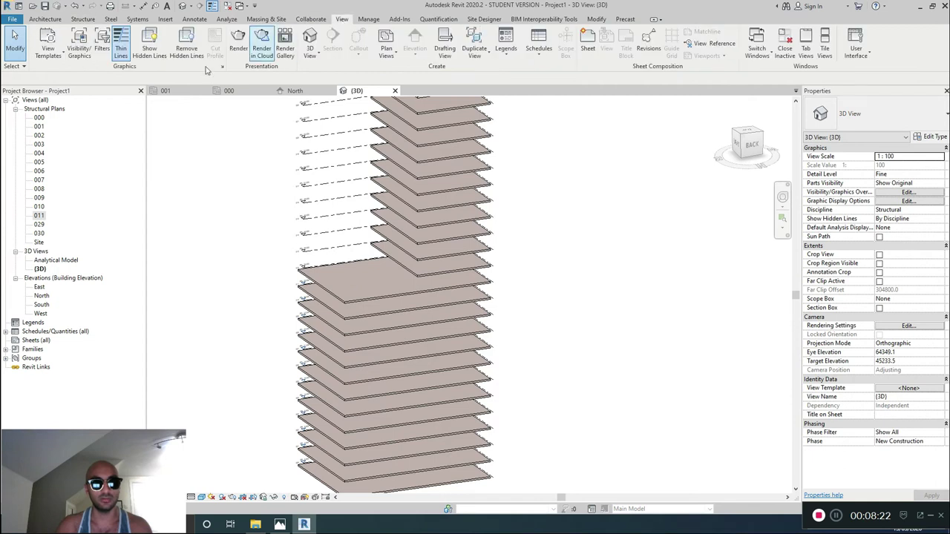
click(386, 46)
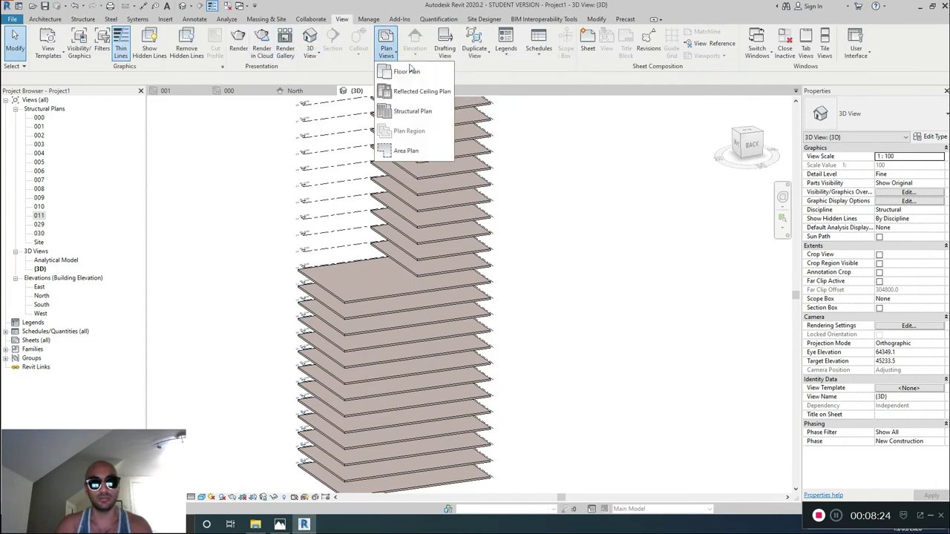
click(423, 111)
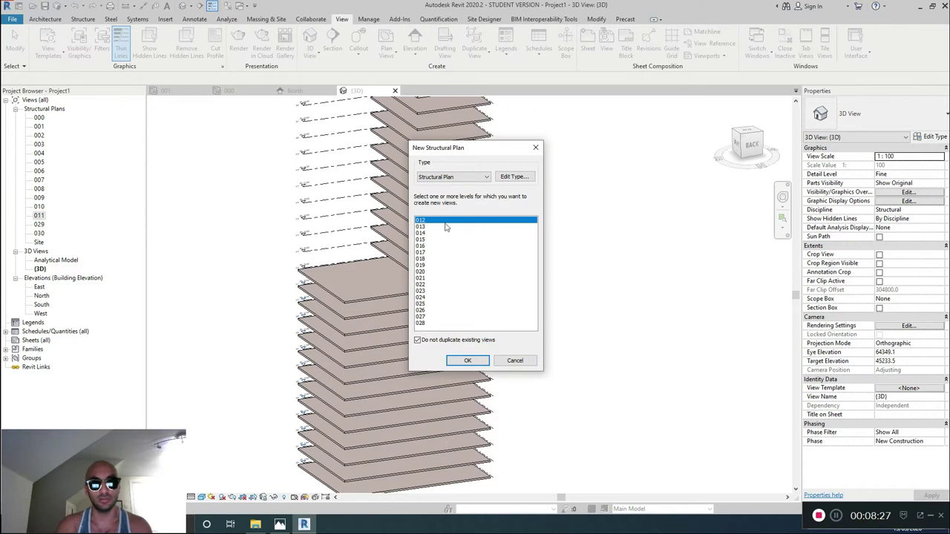
shift+click(438, 324)
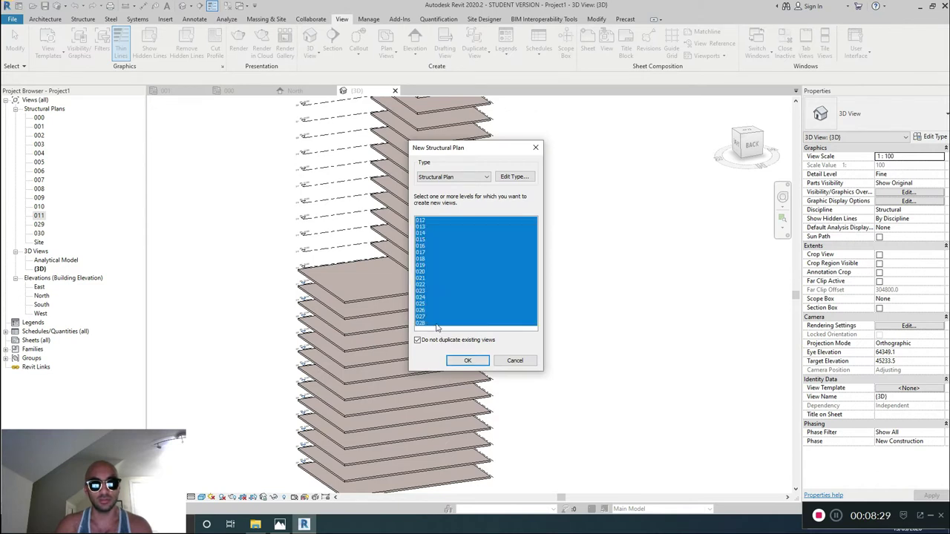
click(474, 361)
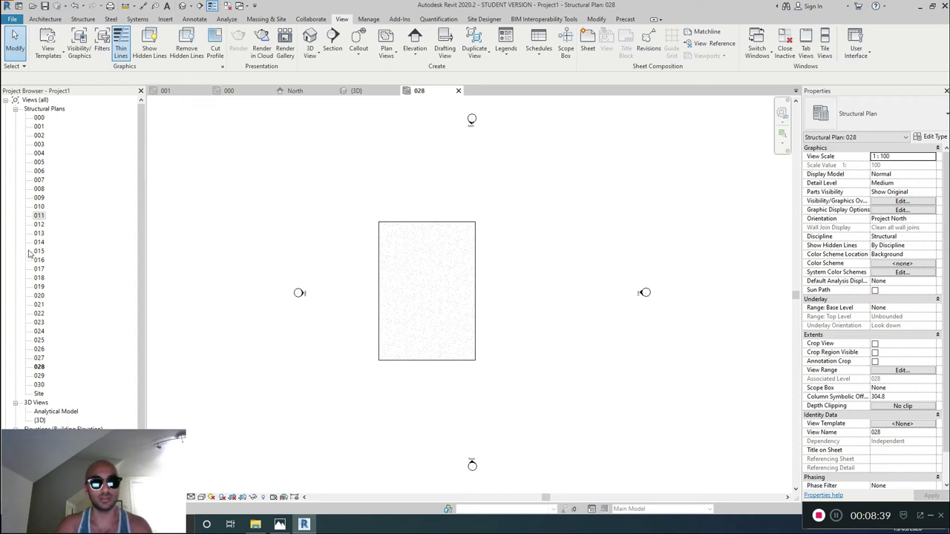
Step: Open the level 013 and 012 structural plans, ending on level 013
click(51, 221)
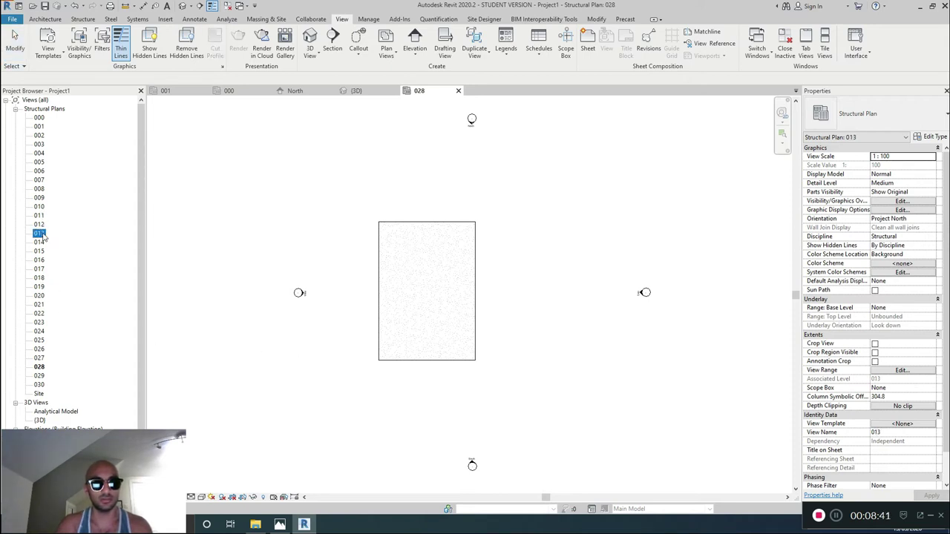
double_click(40, 234)
double_click(40, 225)
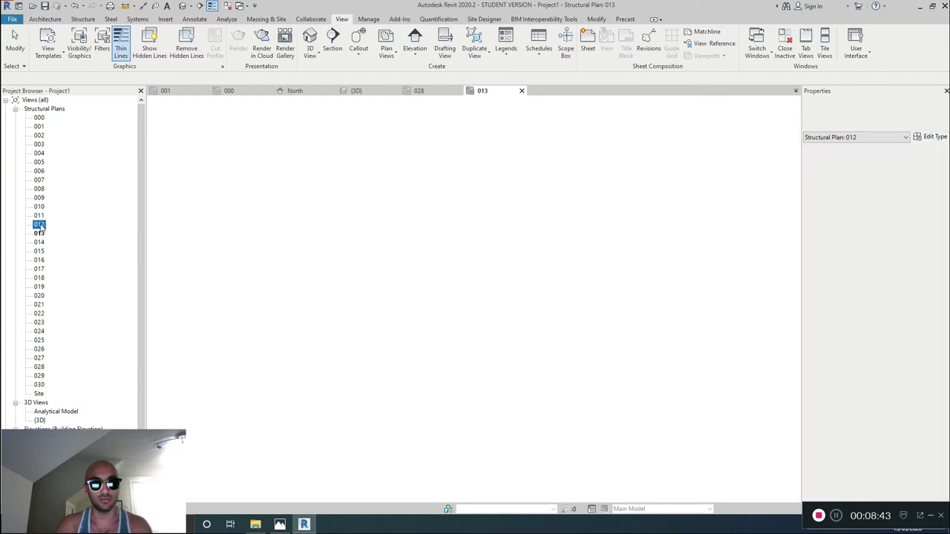
double_click(39, 233)
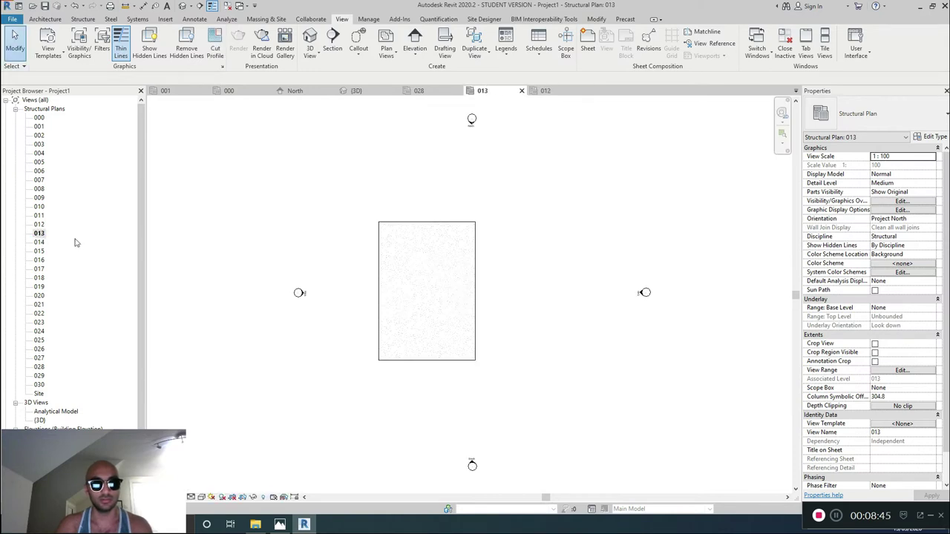
scroll(492, 294, up, 5)
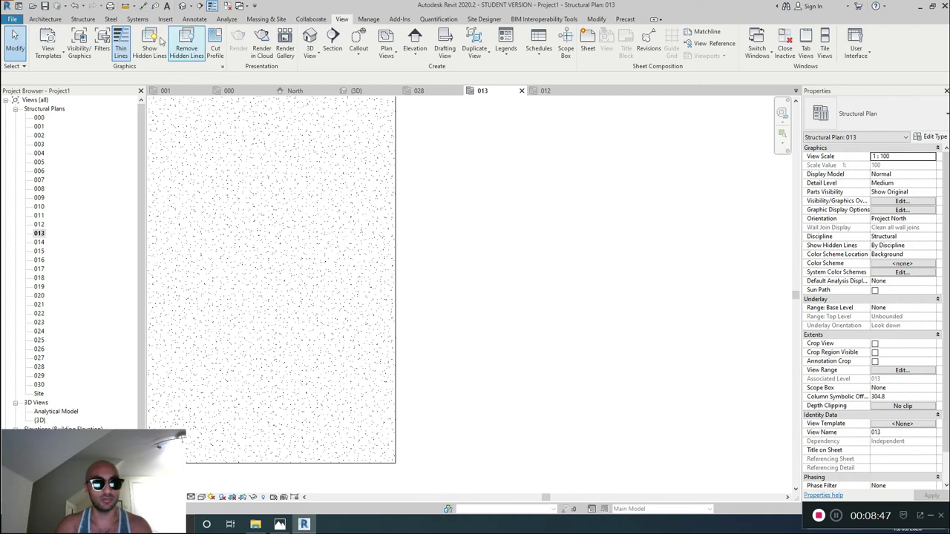
Step: Start a structural wall using the Exterior - 300mm Concrete type
scroll(333, 186, down, 3)
scroll(386, 233, up, 1)
scroll(389, 236, up, 1)
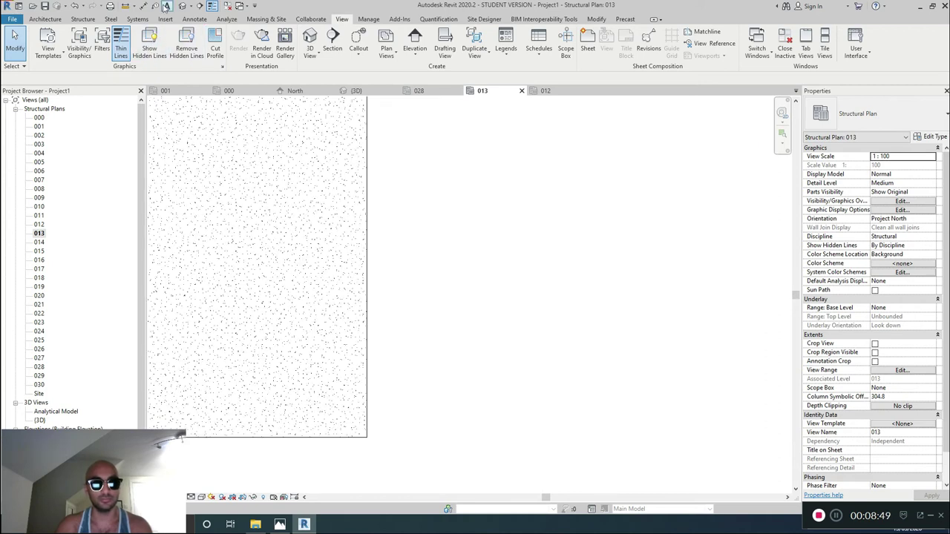
click(82, 19)
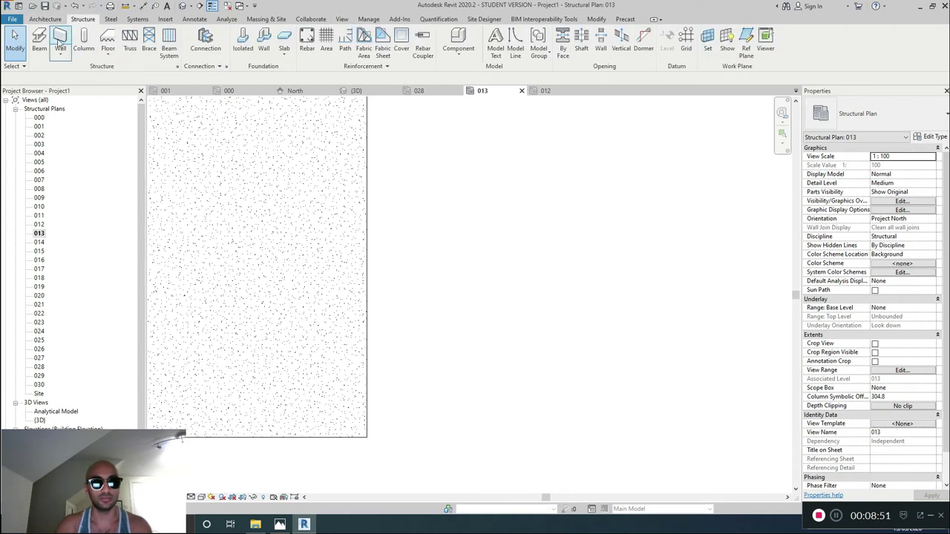
click(59, 43)
click(879, 121)
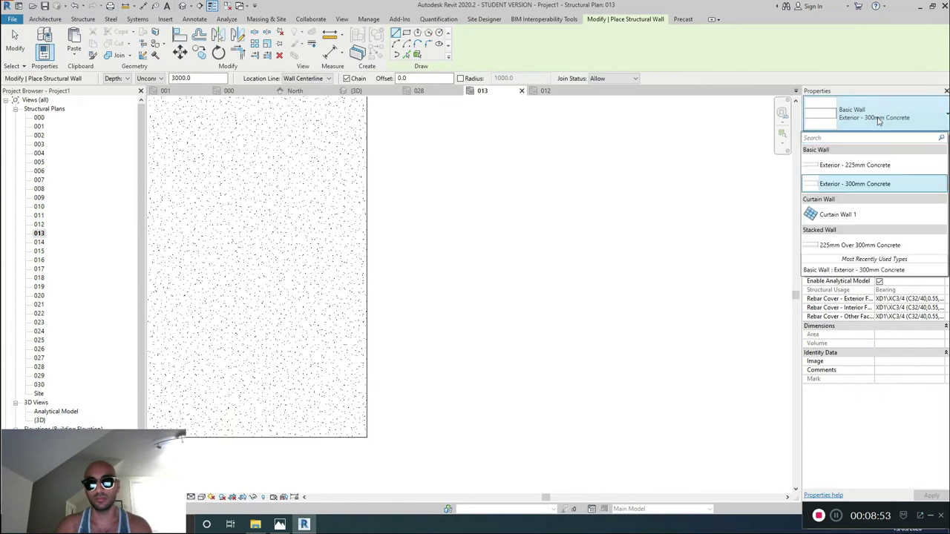
click(855, 183)
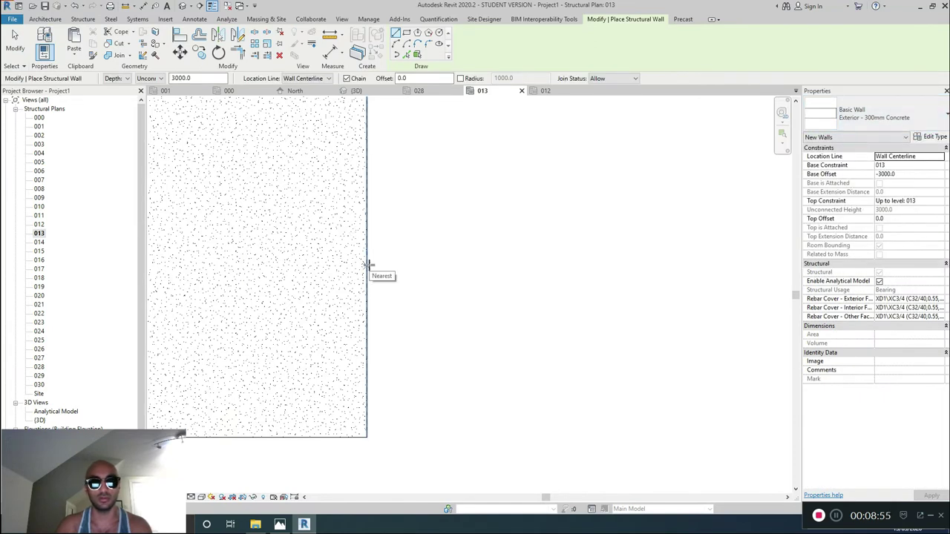
scroll(367, 265, down, 1)
Step: Draw a 9900 by 8100 rectangular wall loop overlapping the slab's right edge
click(405, 34)
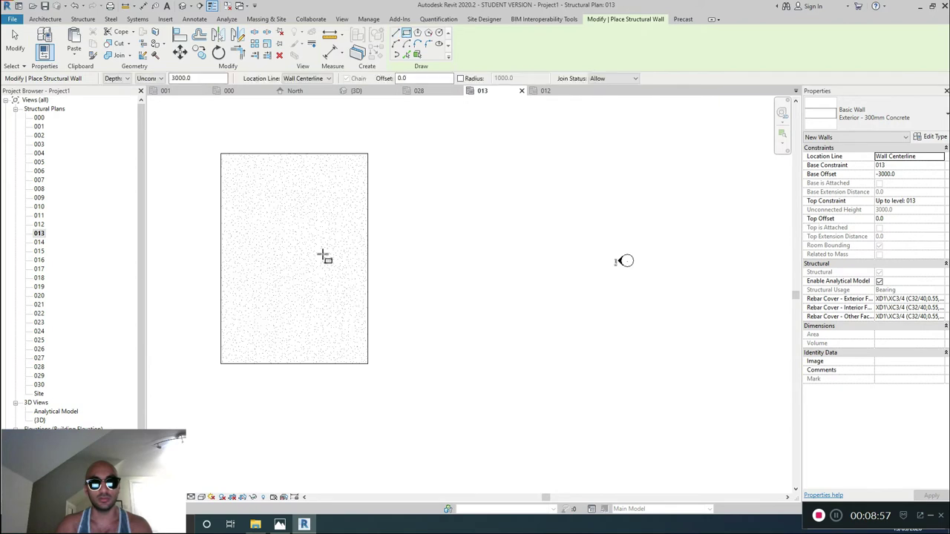
scroll(320, 232, up, 1)
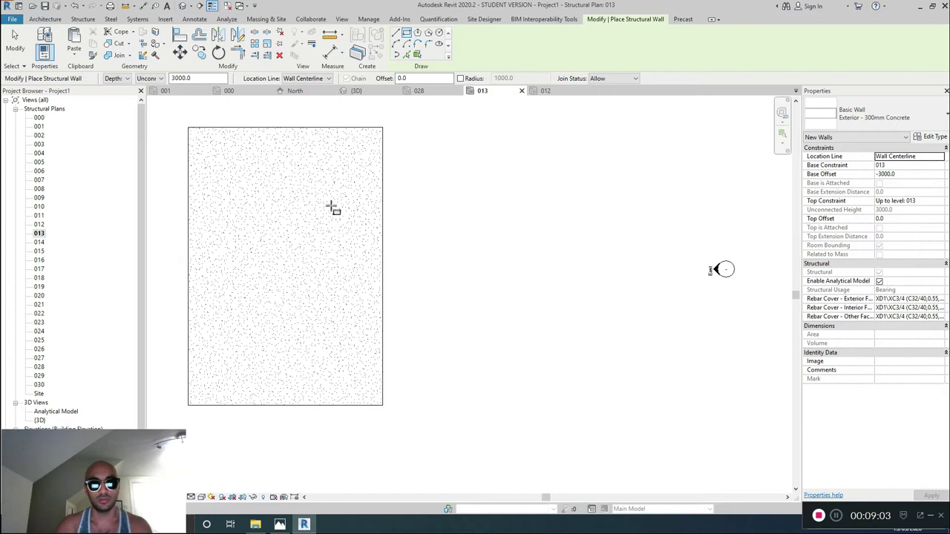
click(332, 203)
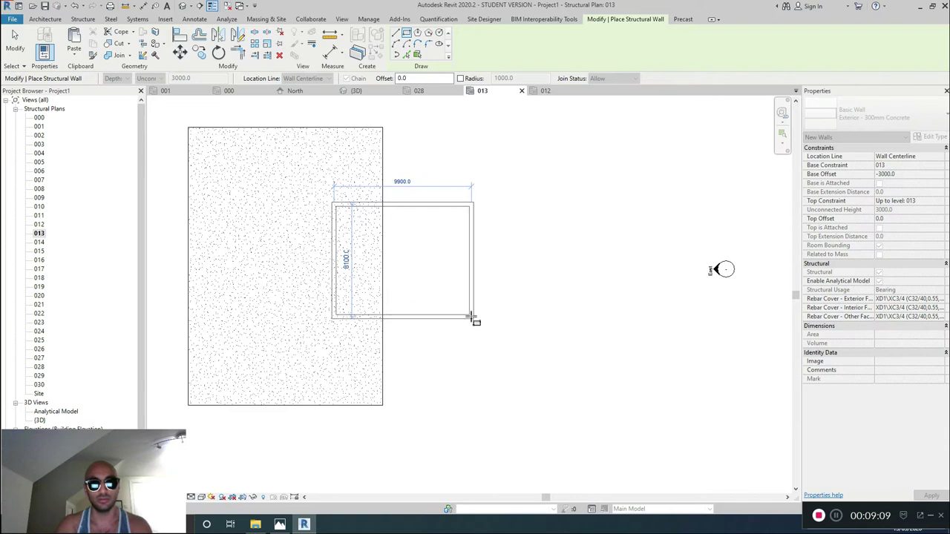
click(473, 319)
key(Escape)
key(Escape)
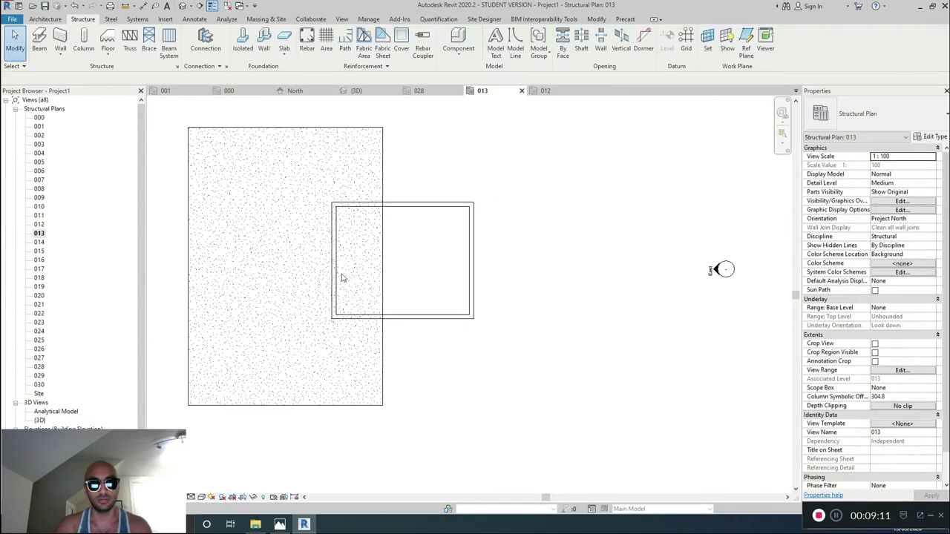
Step: Shift the rectangle's left wall slightly further left
click(338, 273)
mouse_move(336, 267)
mouse_down()
mouse_move(309, 260)
mouse_move(327, 269)
mouse_up()
click(520, 283)
scroll(467, 317, up, 2)
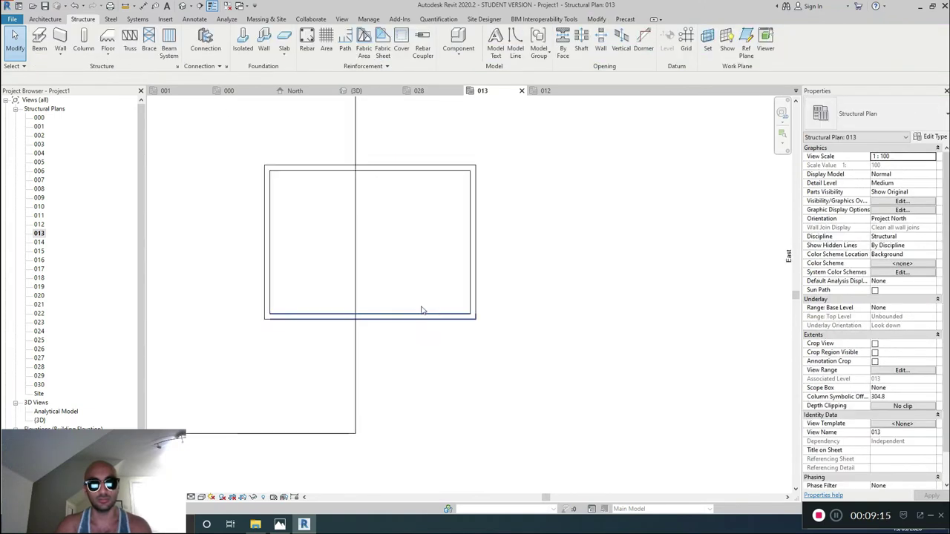
Step: Add two 4500 mm horizontal interior walls with Create Similar, splitting the left core into three bays
click(269, 253)
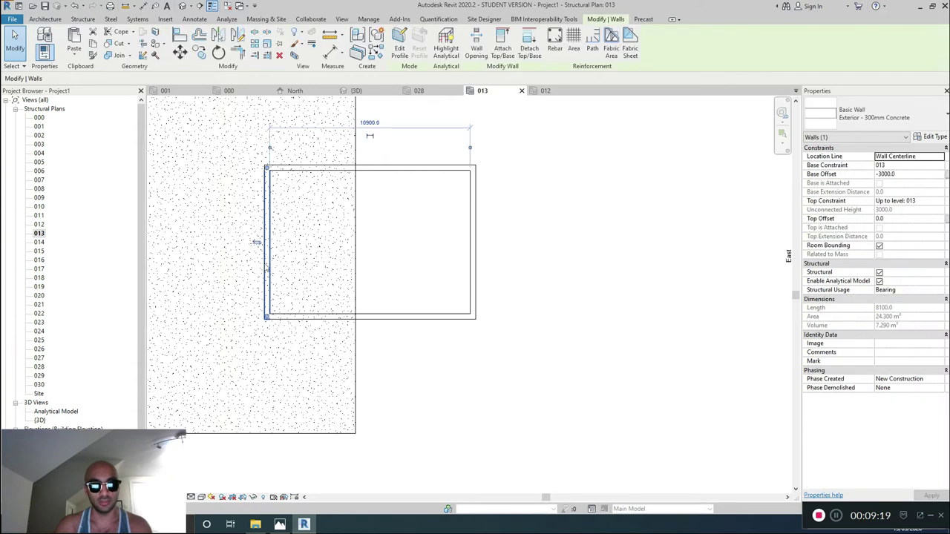
key(c)
key(s)
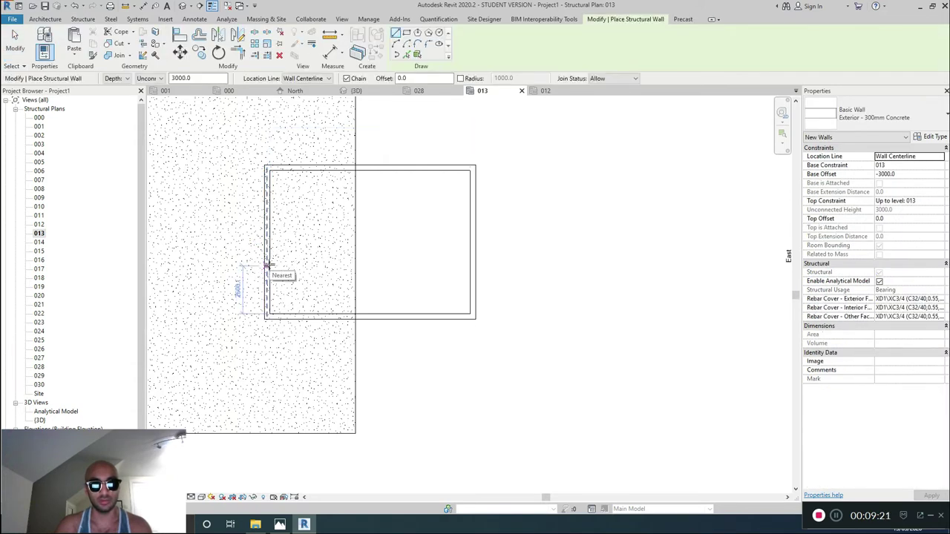
click(269, 265)
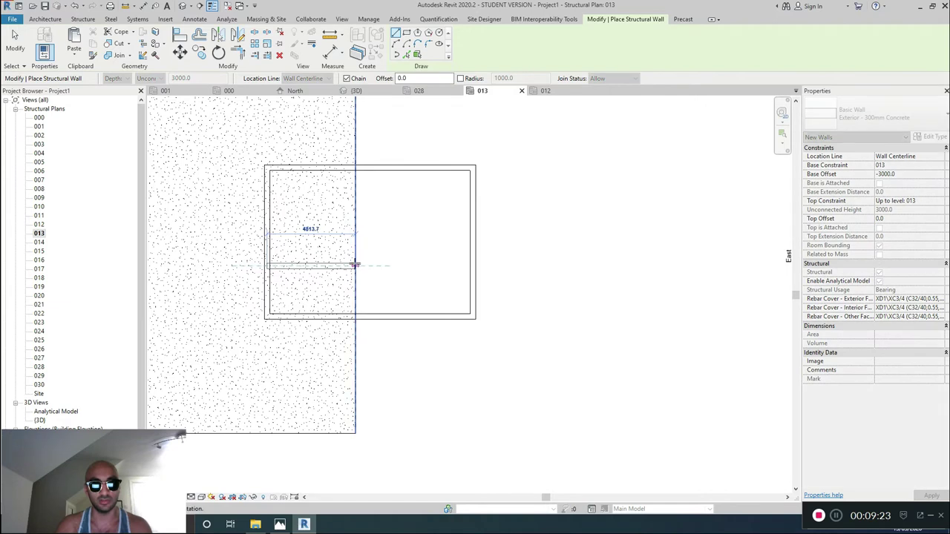
click(355, 265)
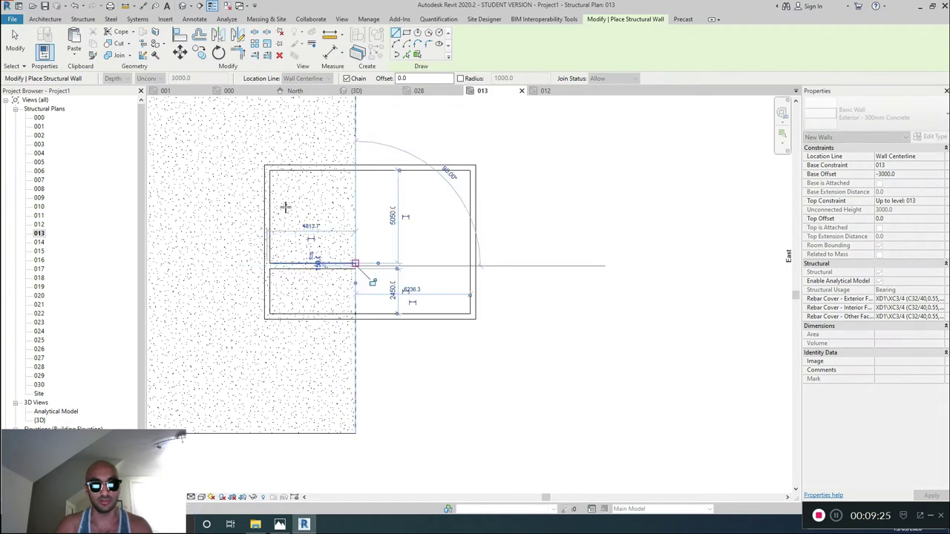
key(Escape)
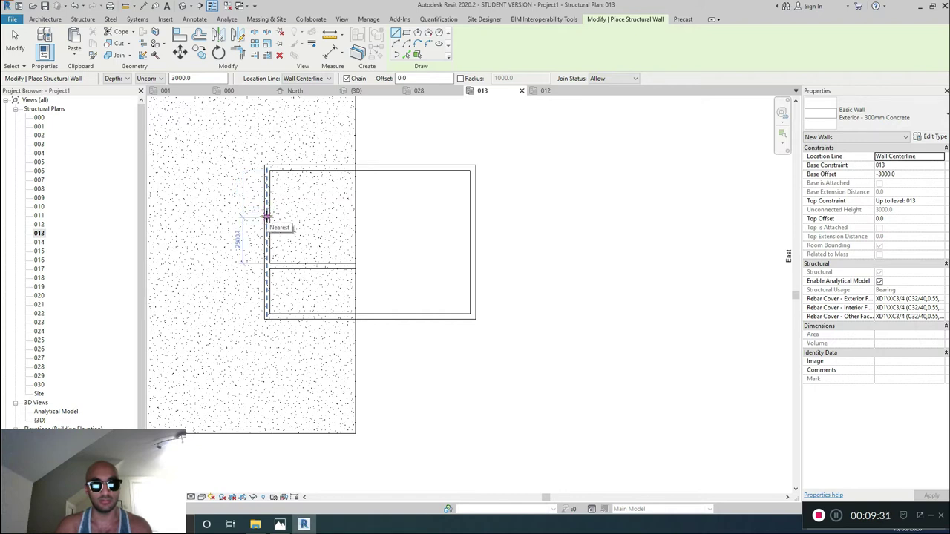
click(266, 217)
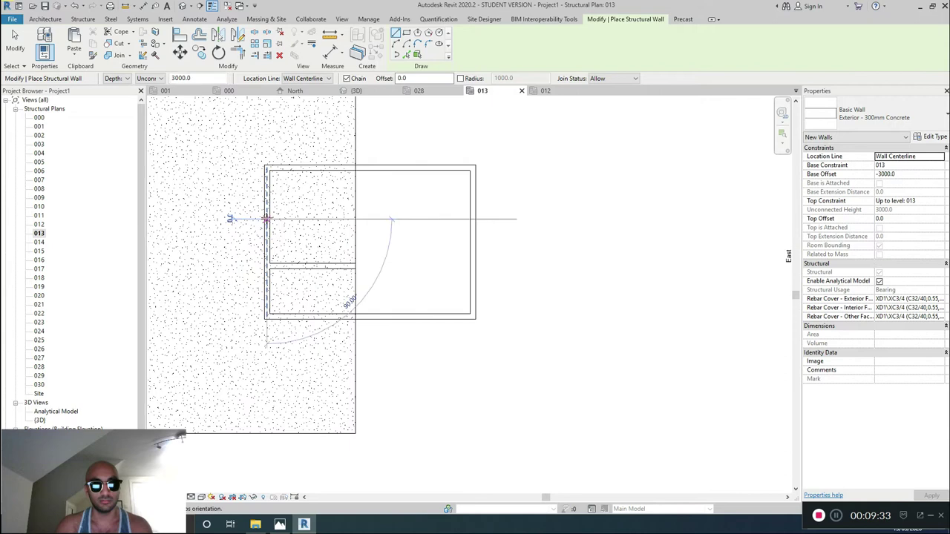
click(356, 217)
key(Escape)
key(Escape)
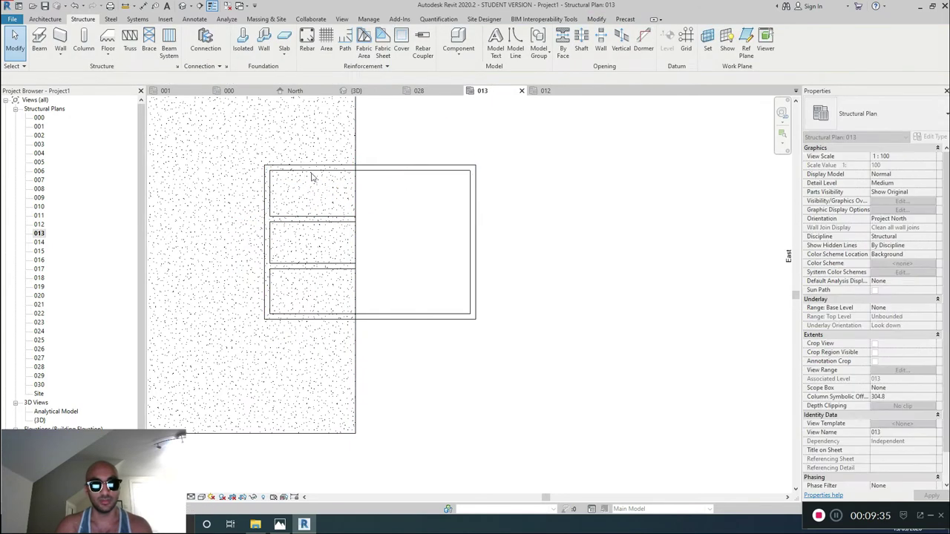
click(426, 169)
key(Escape)
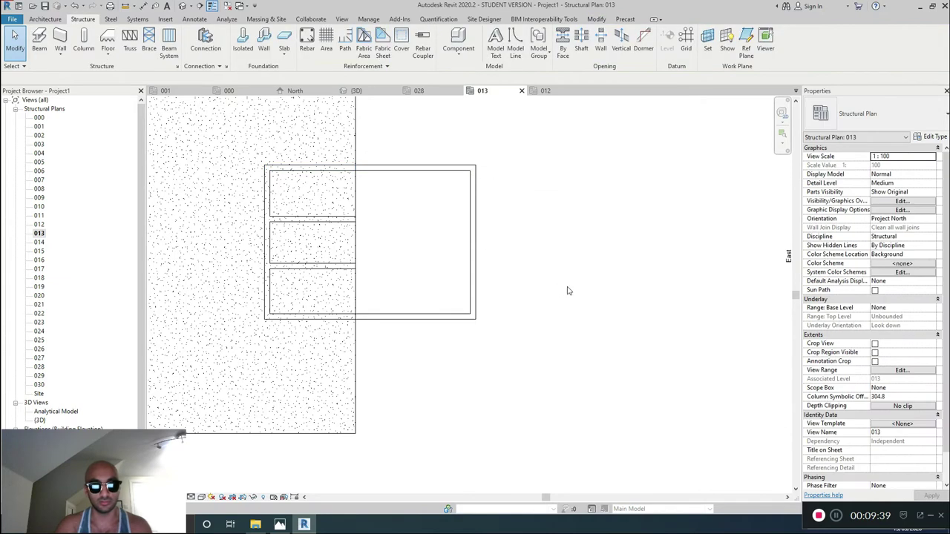
Step: Dimension the core's outer faces at 8400 and its inner faces at 7800
key(d)
key(i)
click(419, 165)
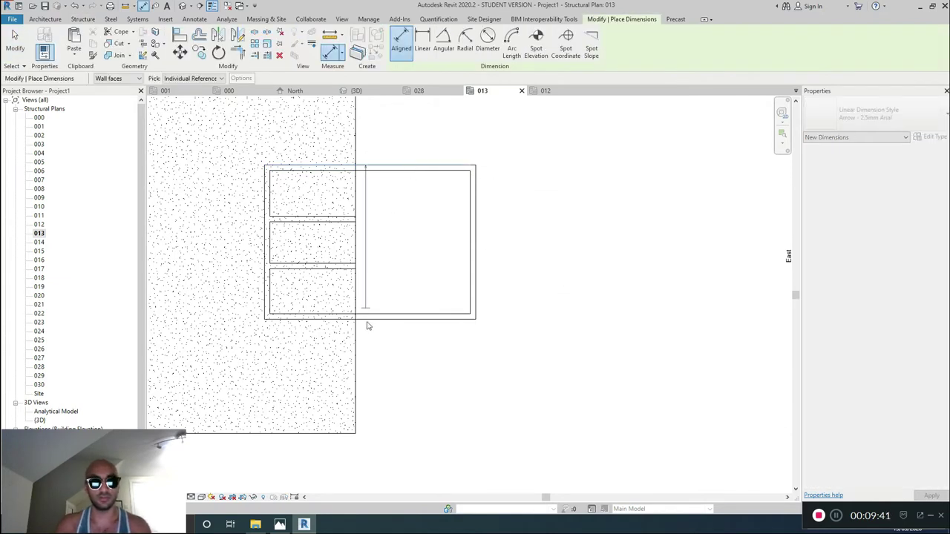
click(364, 320)
scroll(240, 254, up, 2)
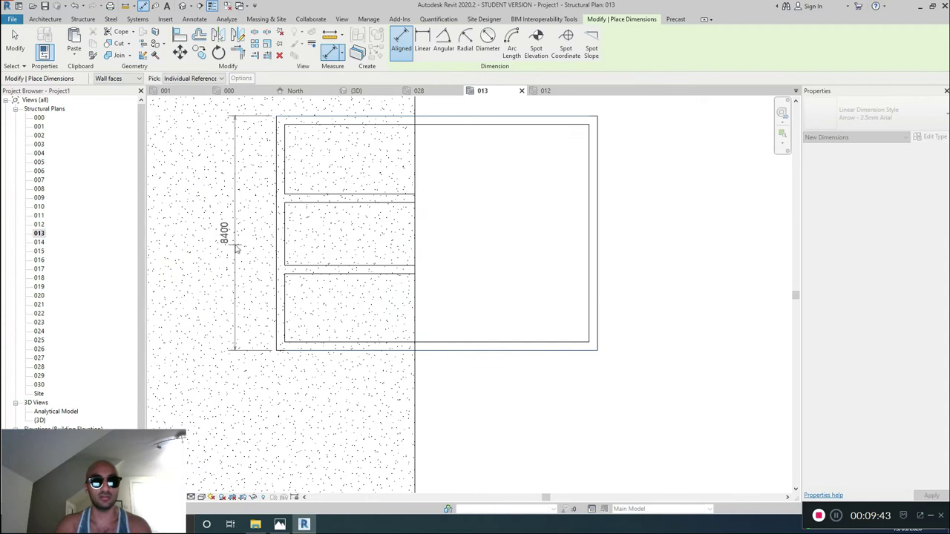
click(234, 247)
click(345, 124)
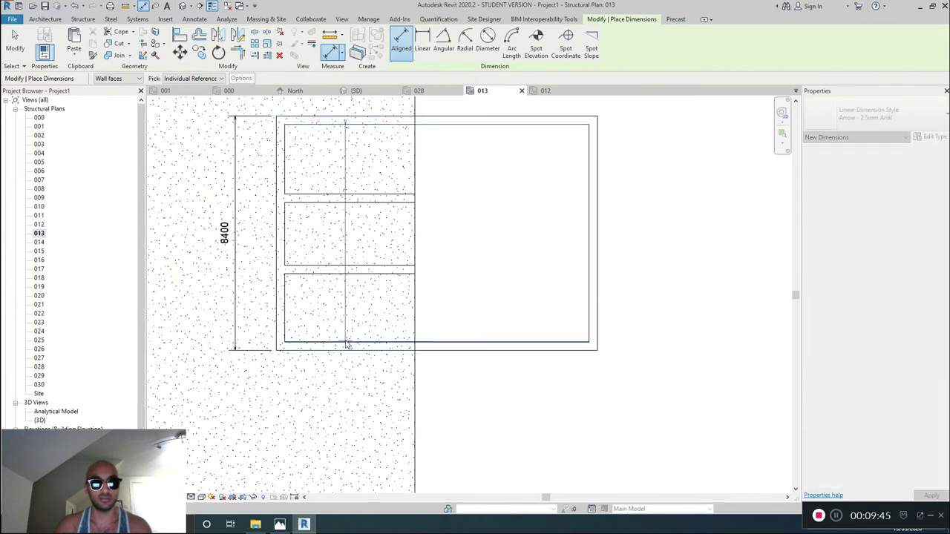
click(343, 339)
click(257, 230)
Step: Add the 8100 overall dimension and move the 8400 dimension outside it
scroll(345, 119, up, 2)
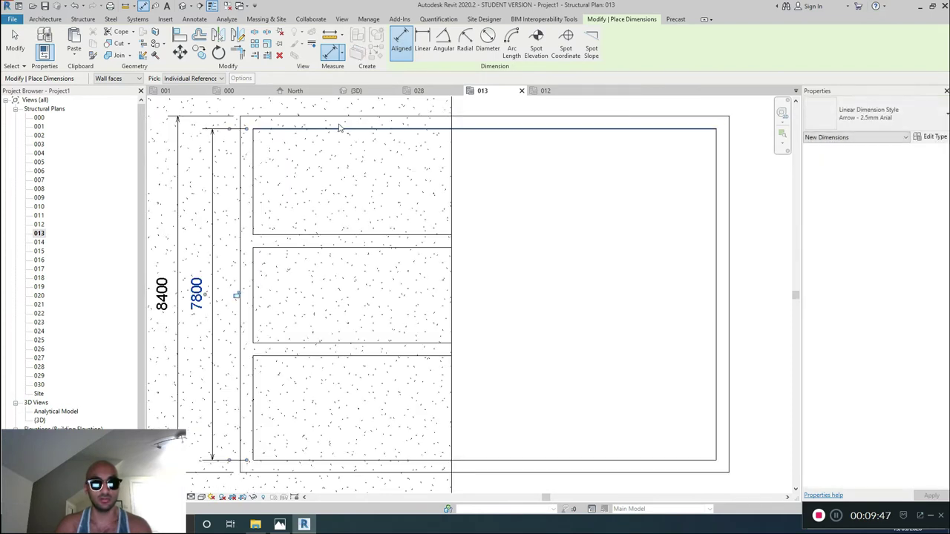
click(338, 122)
click(321, 469)
scroll(320, 469, down, 2)
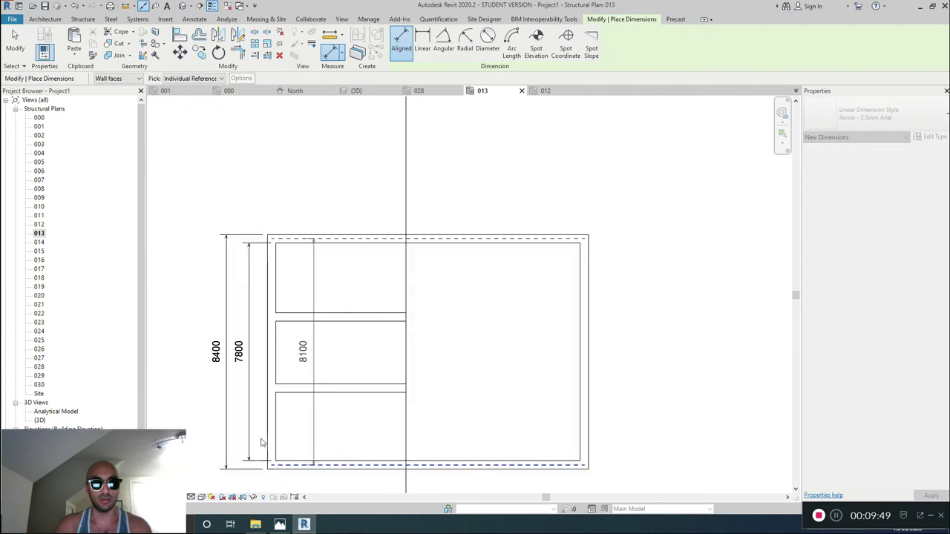
click(199, 429)
middle_drag(276, 375, 432, 233)
key(Escape)
key(Escape)
drag(342, 196, 274, 193)
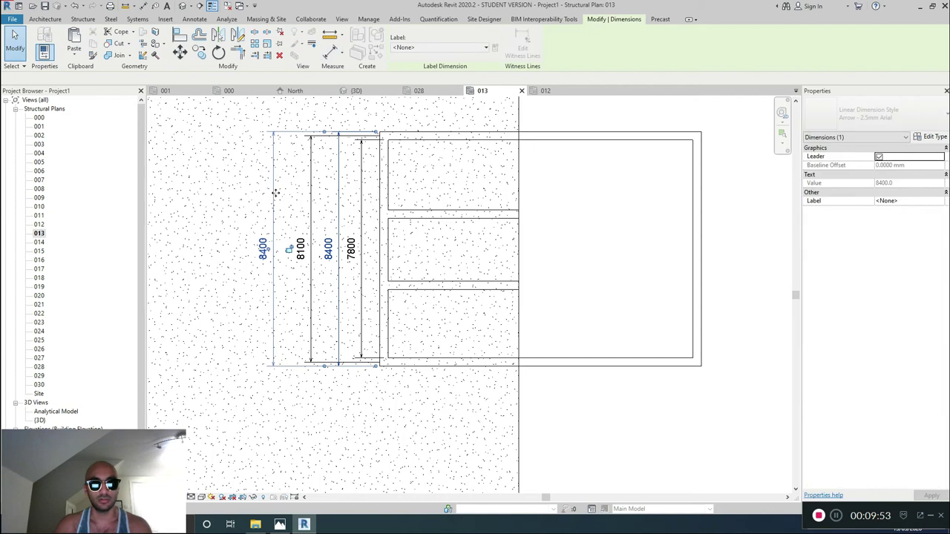
click(467, 254)
middle_drag(466, 254, 447, 256)
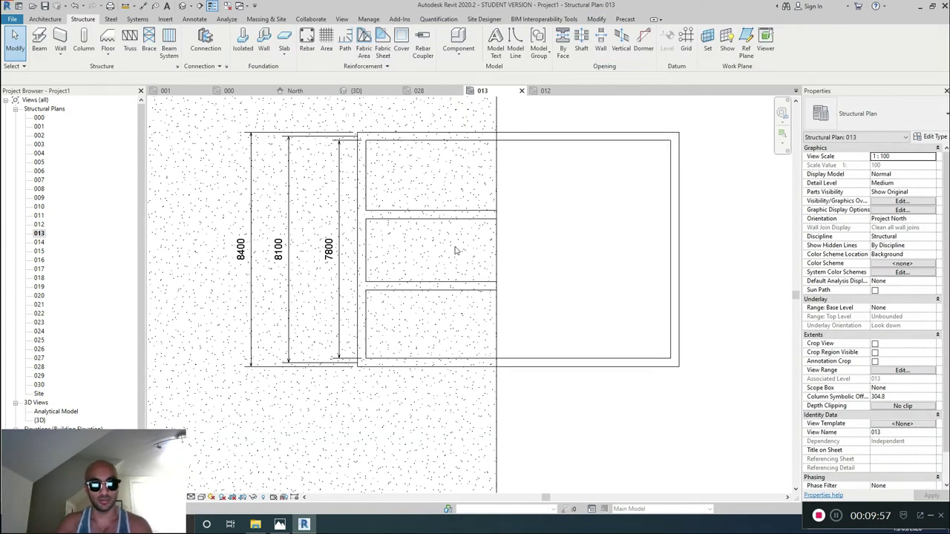
Step: Dimension the three cells with a 2800, 2550, 2750 aligned string
key(d)
key(i)
scroll(424, 215, up, 3)
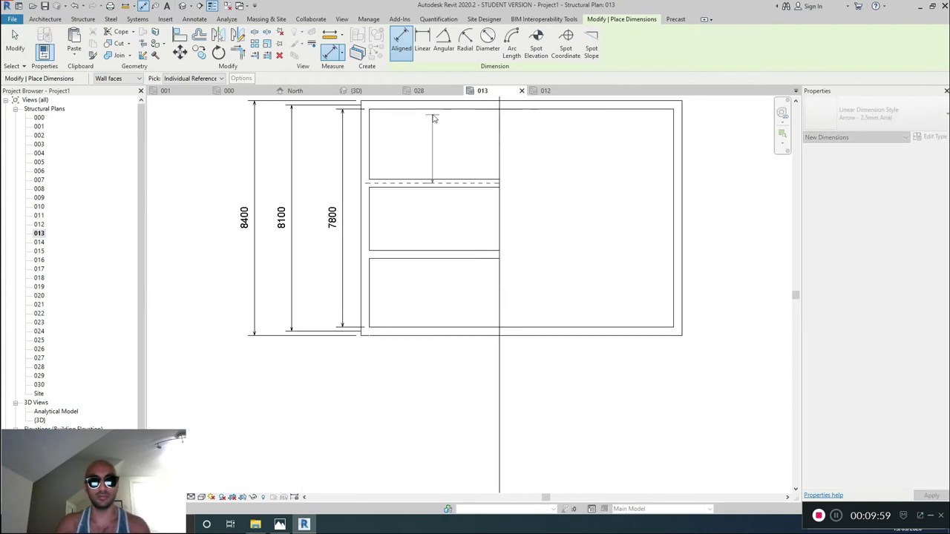
scroll(434, 118, up, 2)
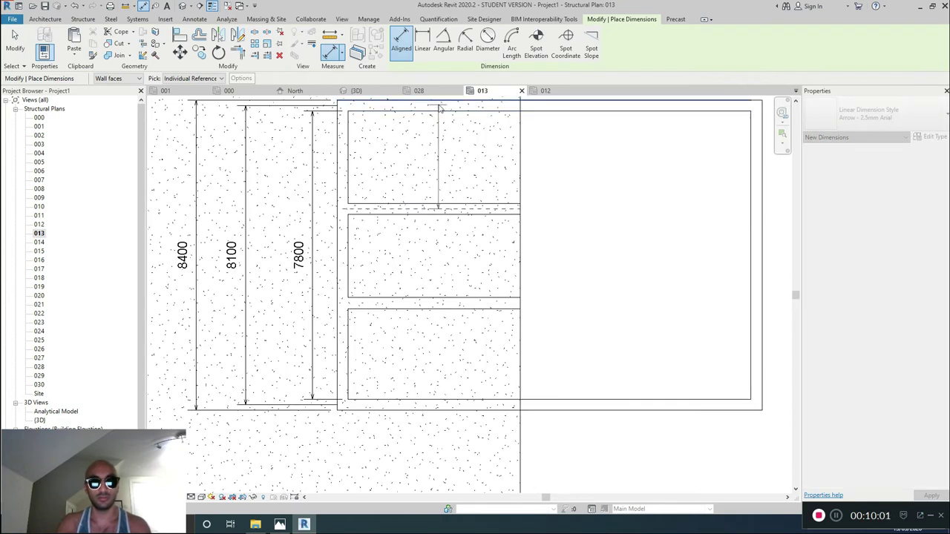
scroll(438, 109, up, 1)
middle_drag(439, 112, 437, 127)
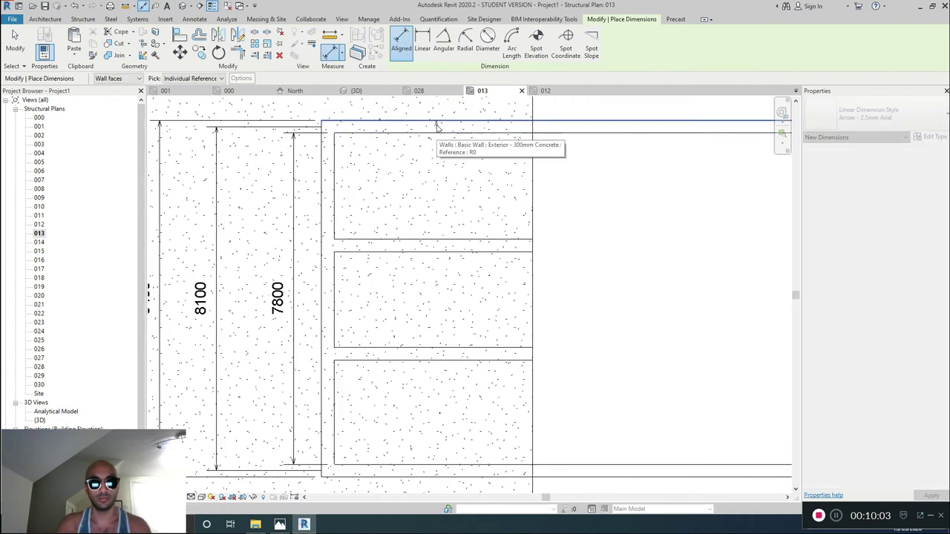
click(437, 126)
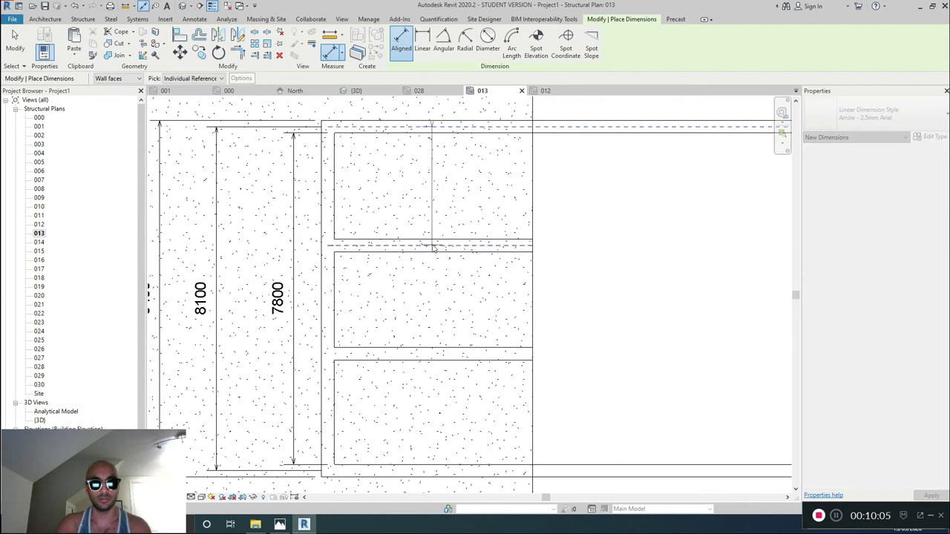
click(433, 354)
scroll(434, 354, up, 1)
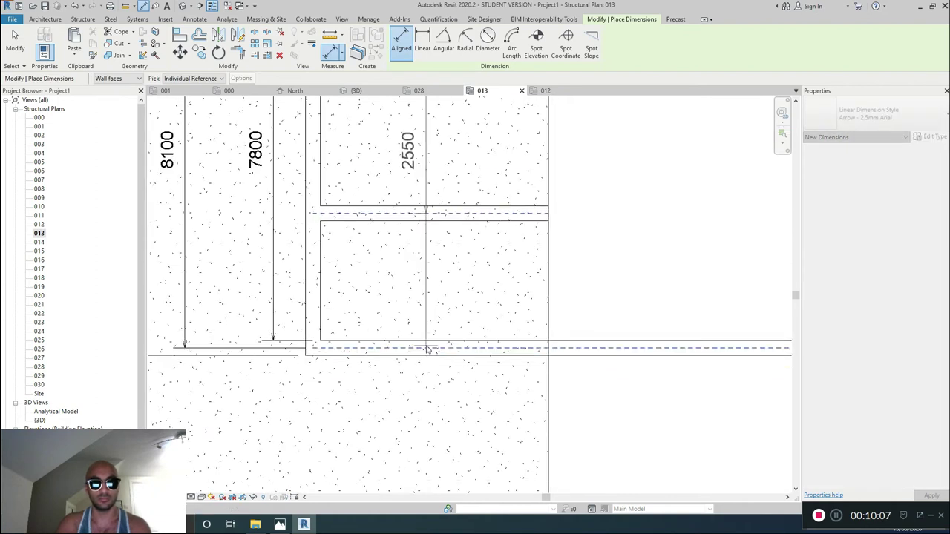
click(427, 348)
scroll(423, 314, down, 2)
click(414, 301)
key(Escape)
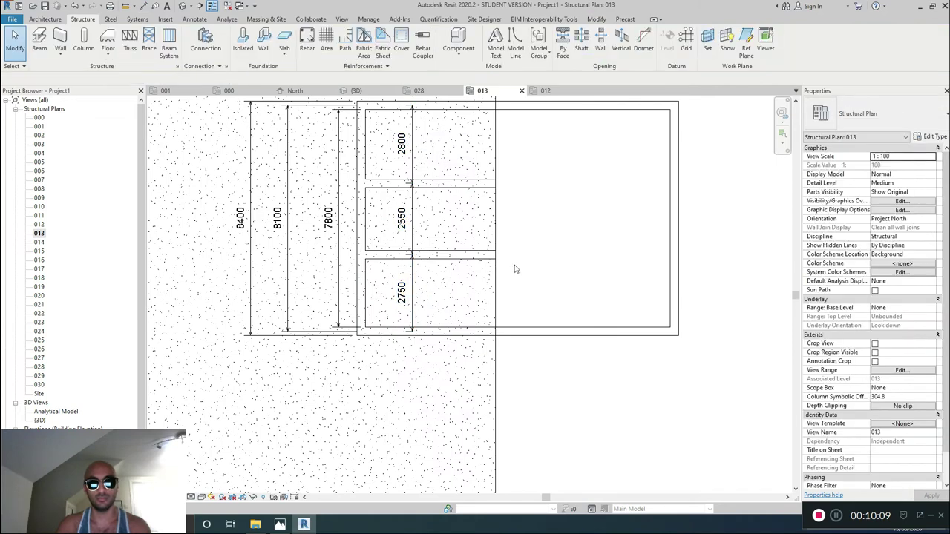
scroll(516, 269, down, 2)
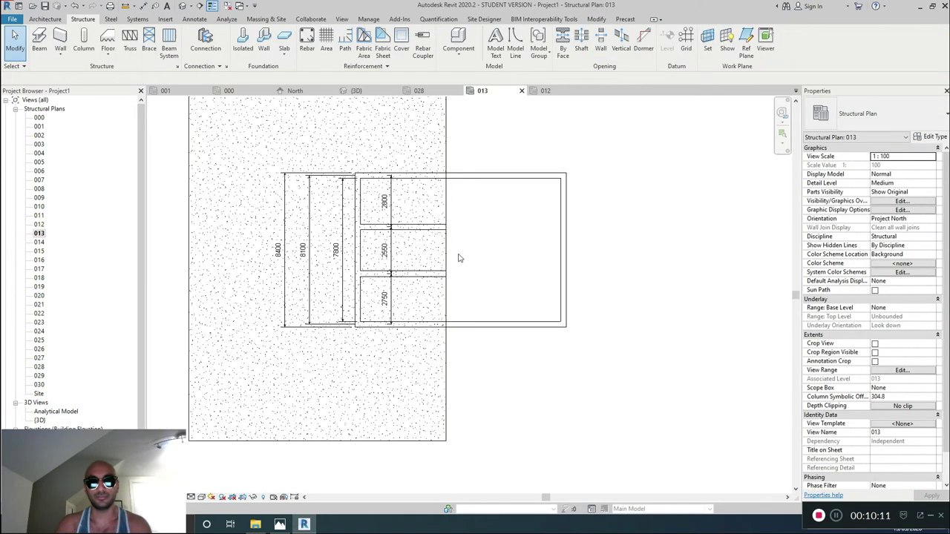
scroll(448, 257, up, 1)
Step: Draw a vertical 300mm concrete wall closing the right side of the three cells
click(330, 310)
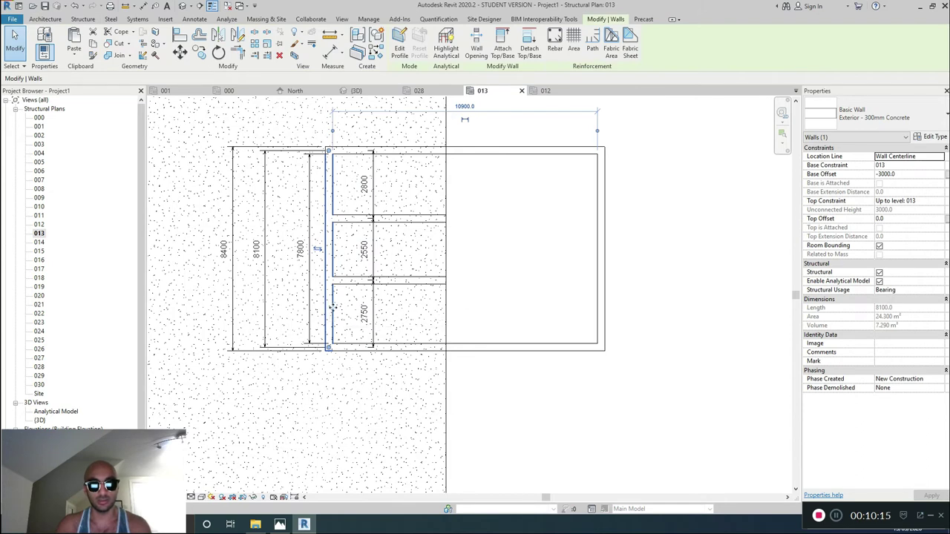
key(c)
key(s)
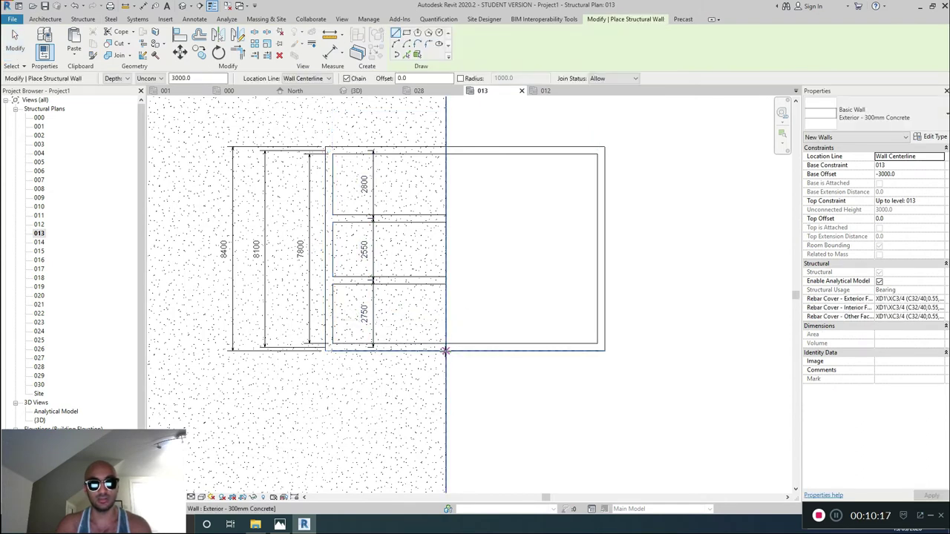
click(445, 350)
click(445, 151)
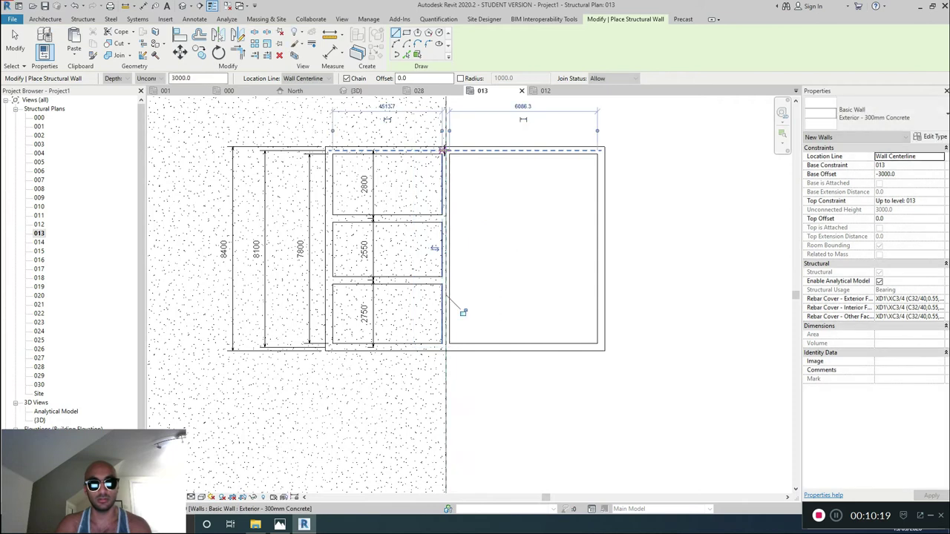
key(Escape)
key(Escape)
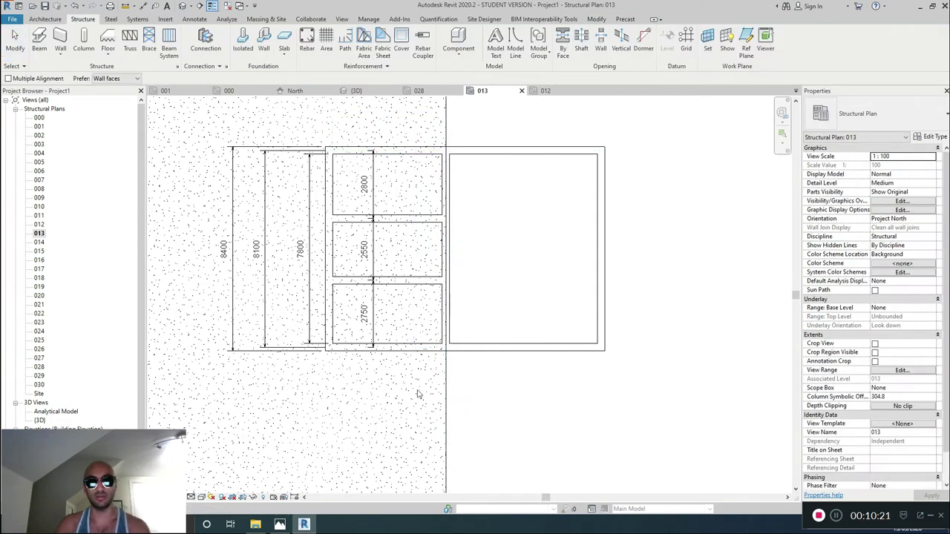
Step: Align the cell floor edges to the new vertical wall
click(448, 385)
click(445, 307)
key(Escape)
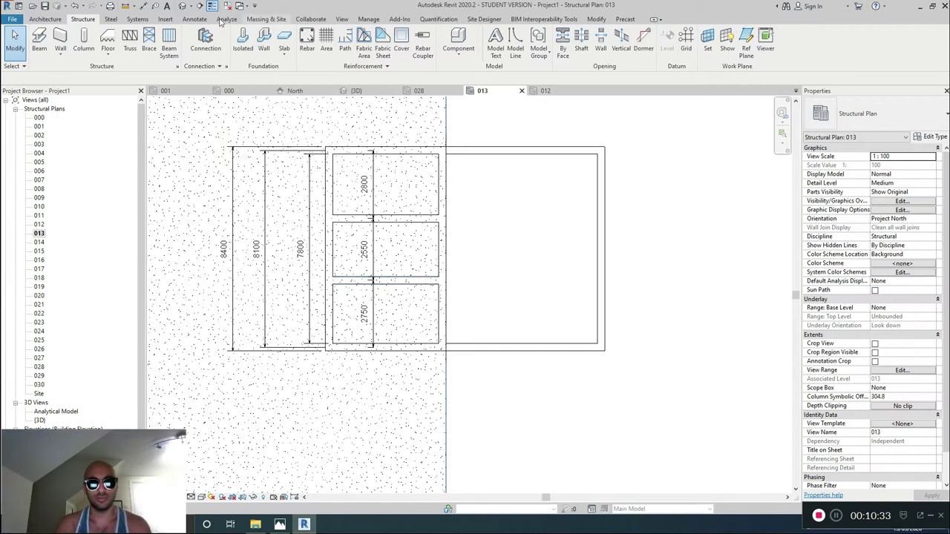
Step: In the 3D view, select the core's front wall and set its top constraint to level 014
click(182, 5)
scroll(394, 297, up, 5)
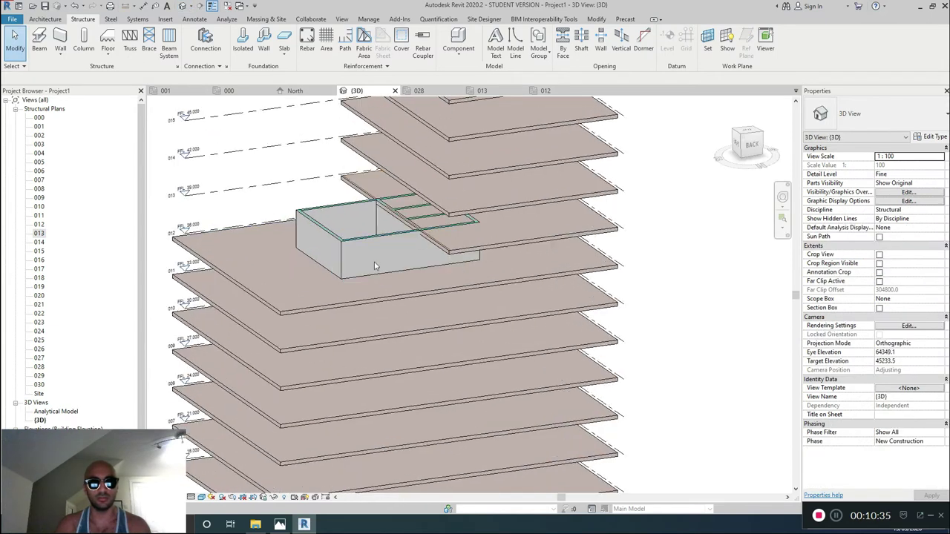
shift+middle_drag(415, 233, 392, 304)
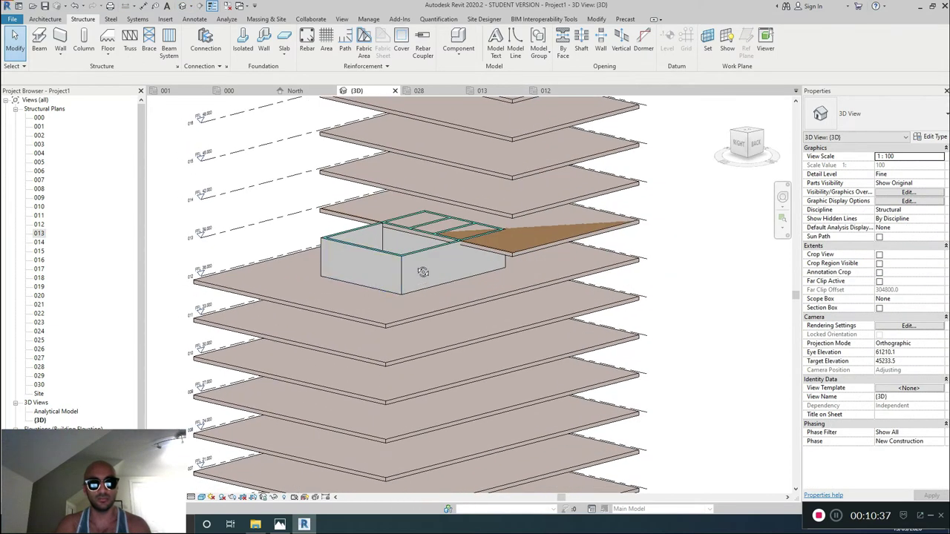
scroll(422, 271, up, 5)
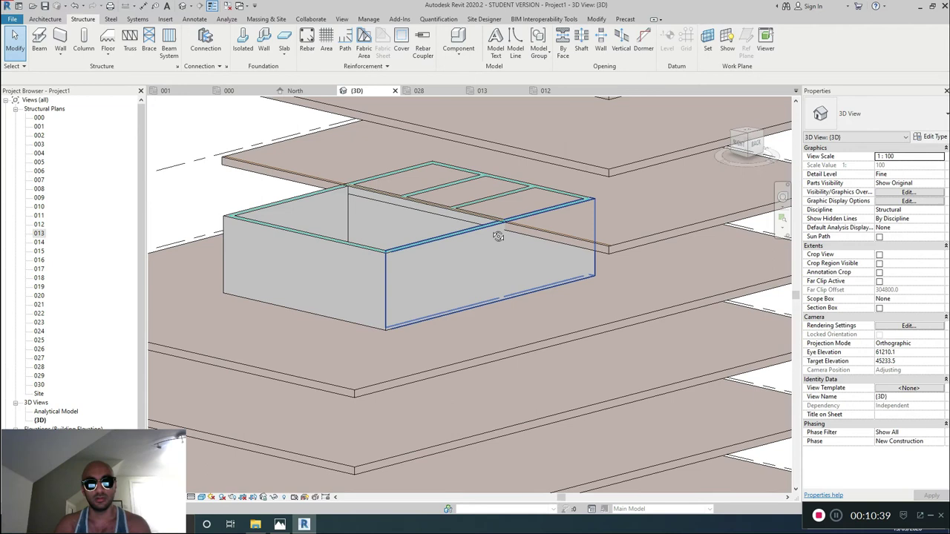
shift+middle_drag(344, 282, 371, 331)
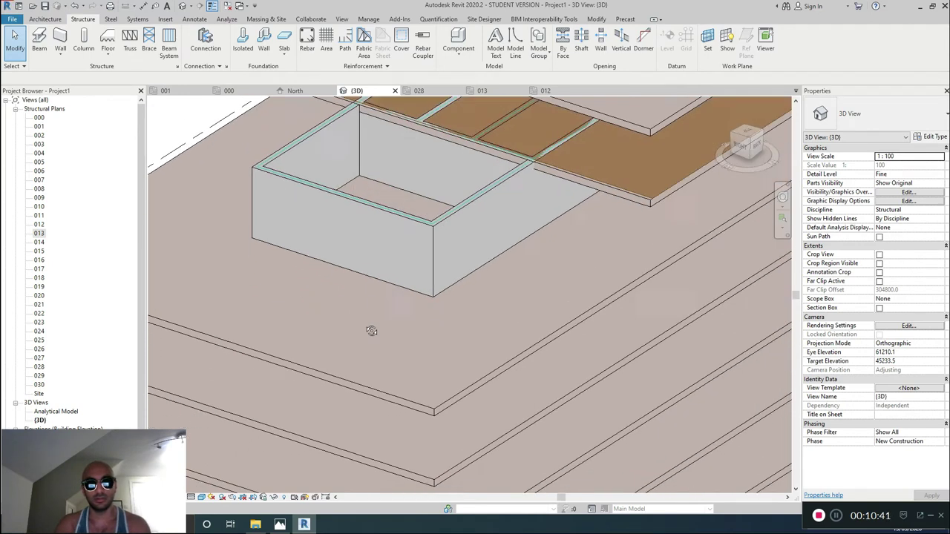
scroll(371, 331, up, 2)
scroll(392, 171, down, 4)
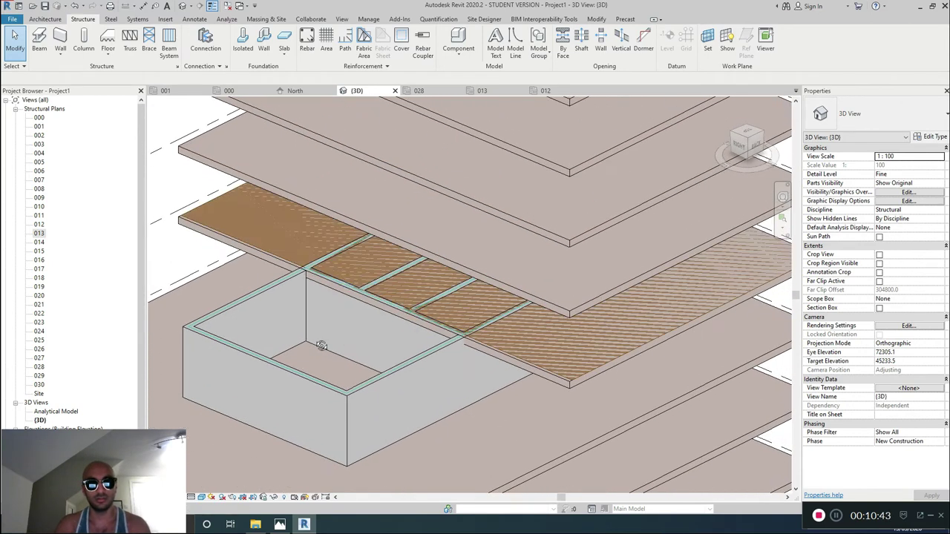
scroll(259, 331, down, 1)
scroll(412, 243, up, 5)
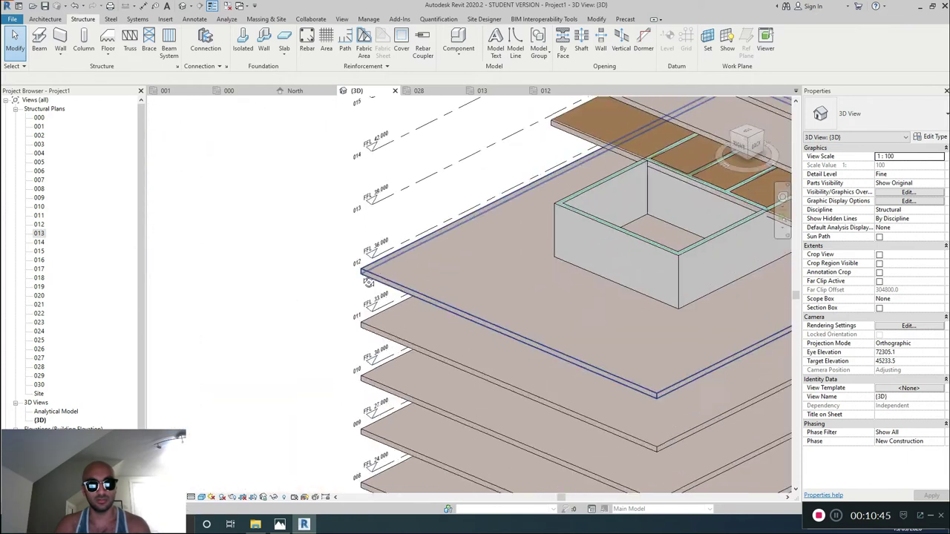
click(413, 243)
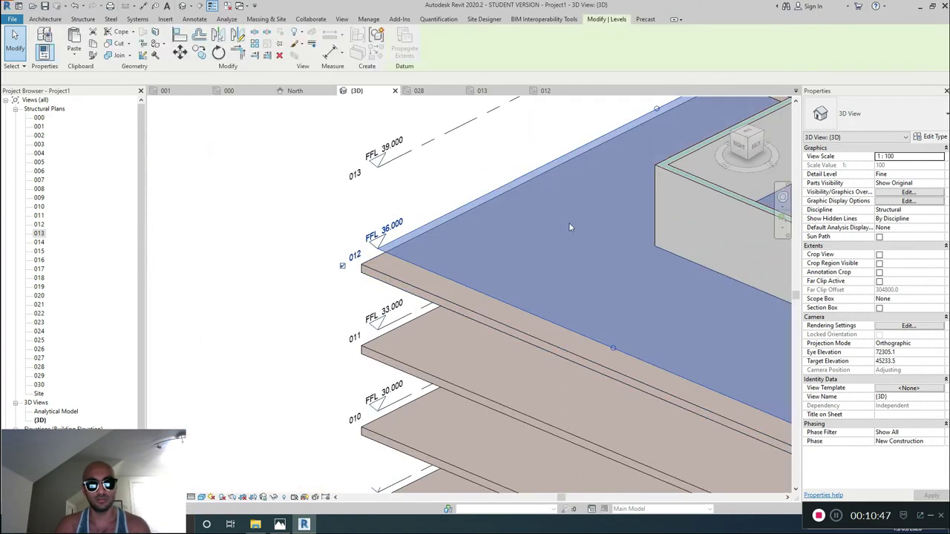
scroll(466, 318, up, 4)
click(467, 317)
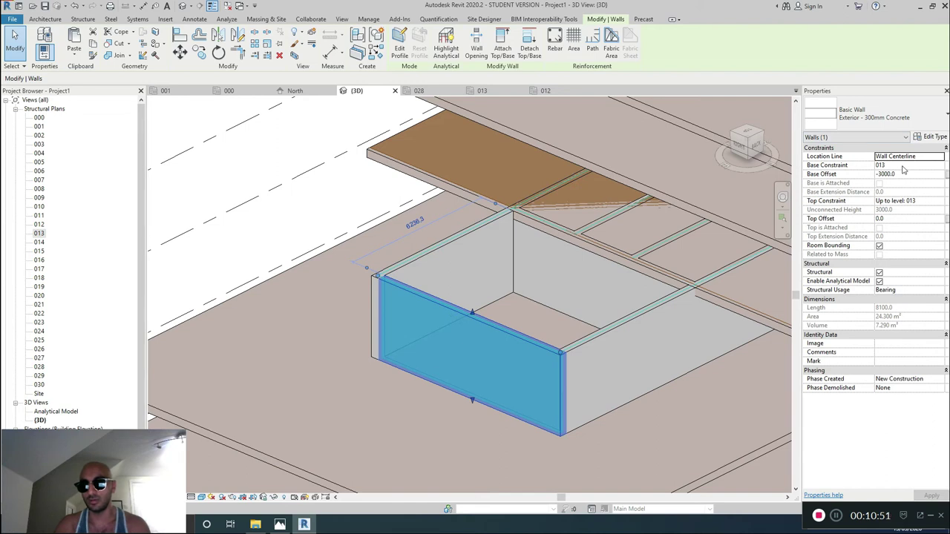
click(905, 176)
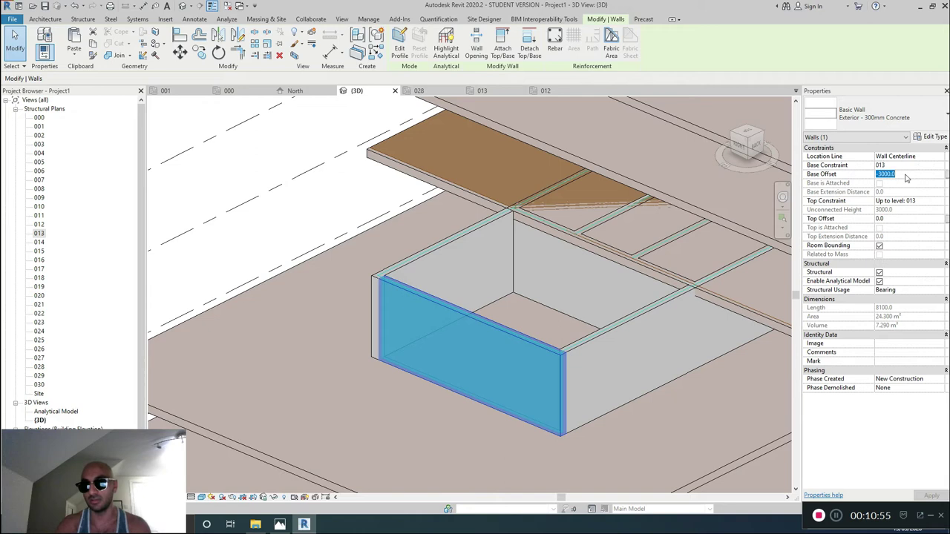
click(939, 207)
click(920, 227)
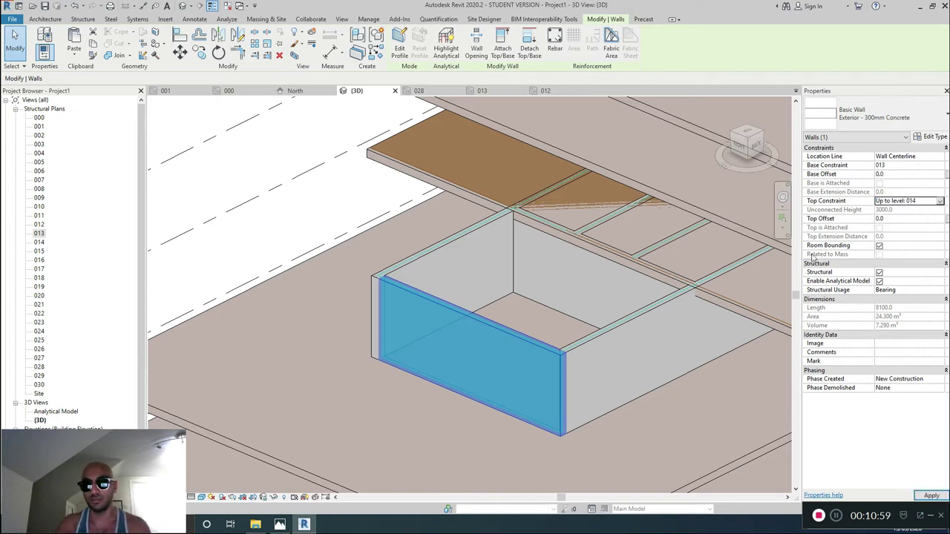
scroll(485, 301, down, 5)
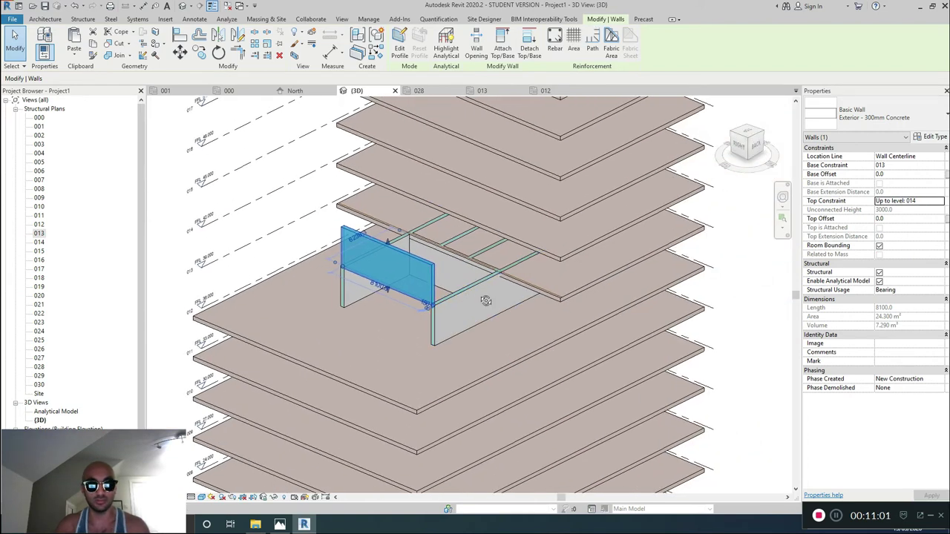
shift+middle_drag(485, 300, 533, 321)
Step: Crossing-select the core and filter the selection down to just the six walls
key(Escape)
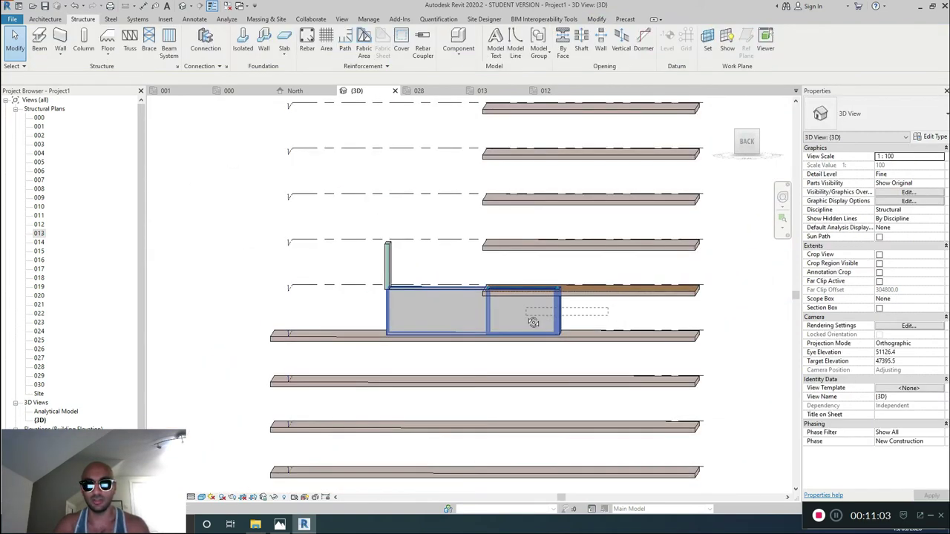
drag(533, 321, 445, 320)
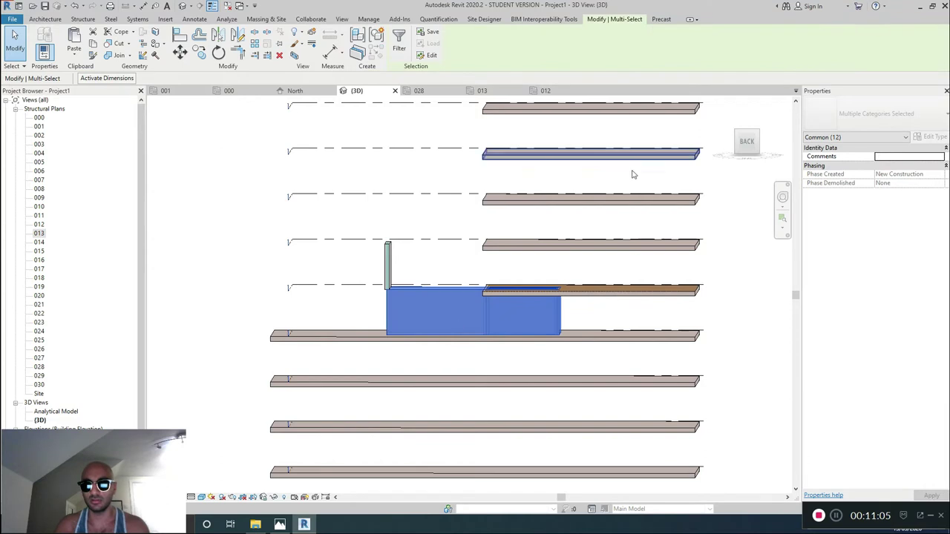
shift+middle_drag(621, 274, 625, 336)
click(398, 42)
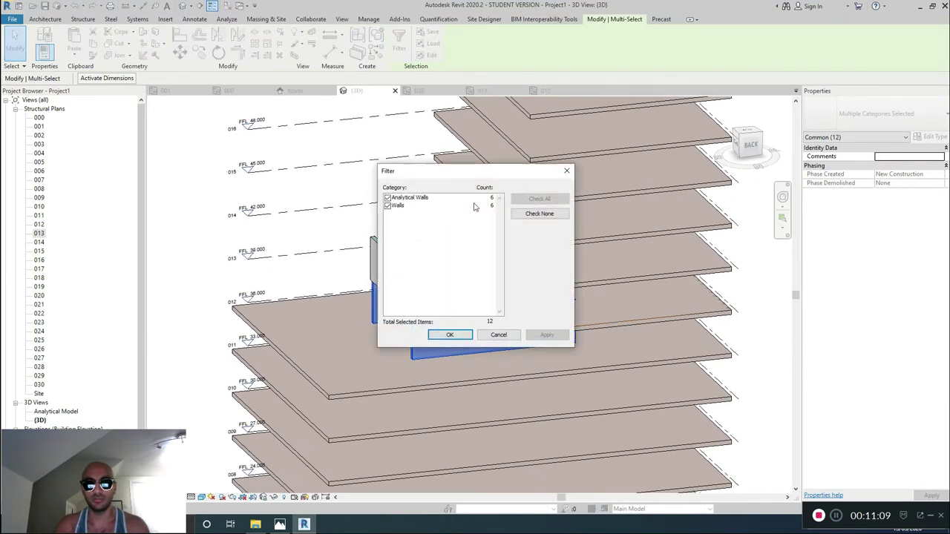
click(387, 198)
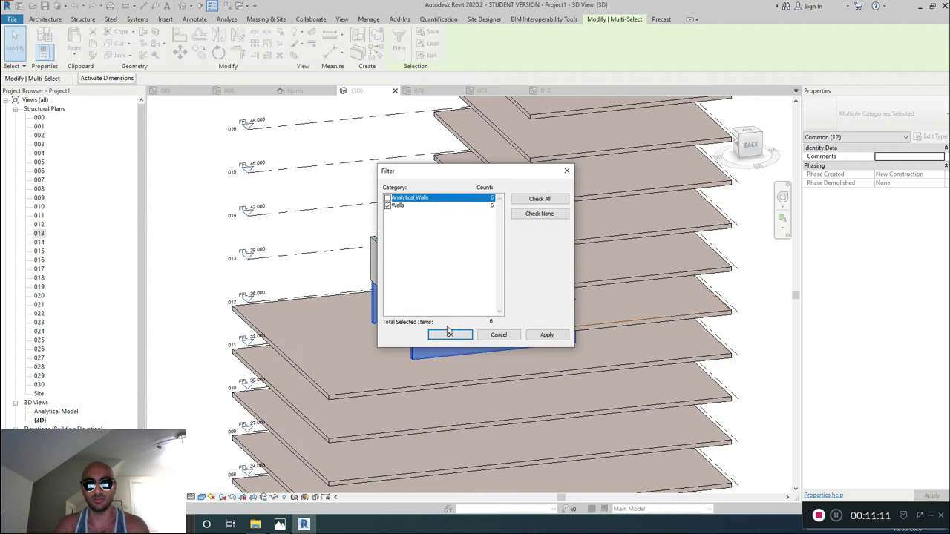
click(449, 335)
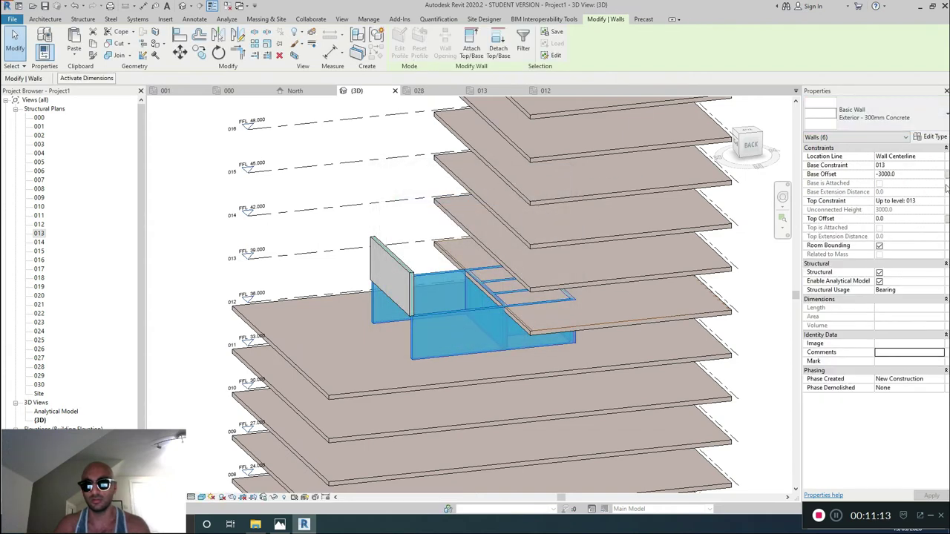
Step: Set the six walls' Base Offset to 0 and Top Constraint to Up to level 014
click(942, 173)
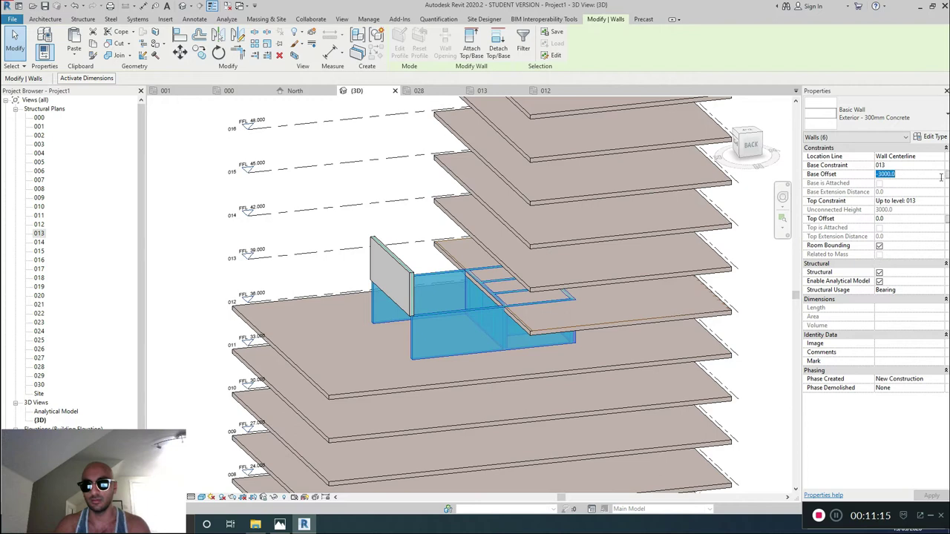
text(0)
click(940, 201)
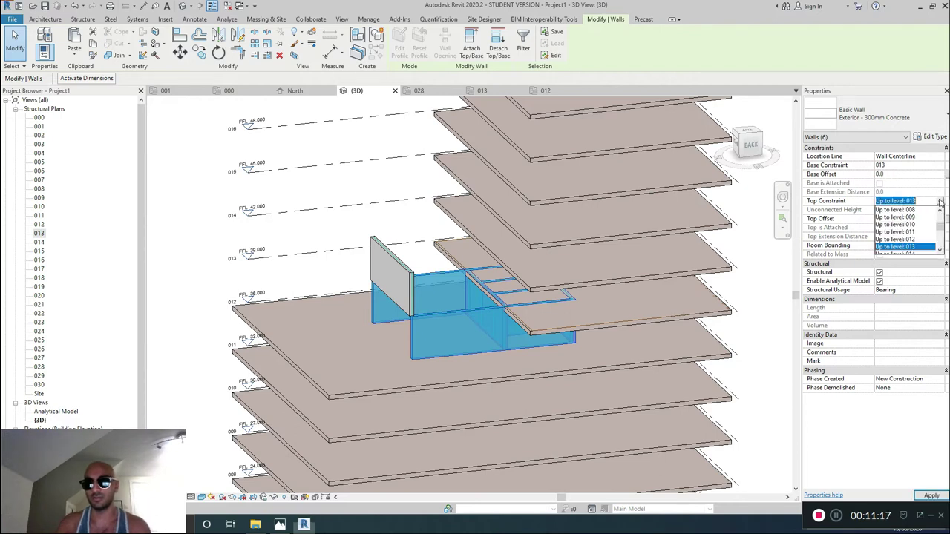
click(909, 254)
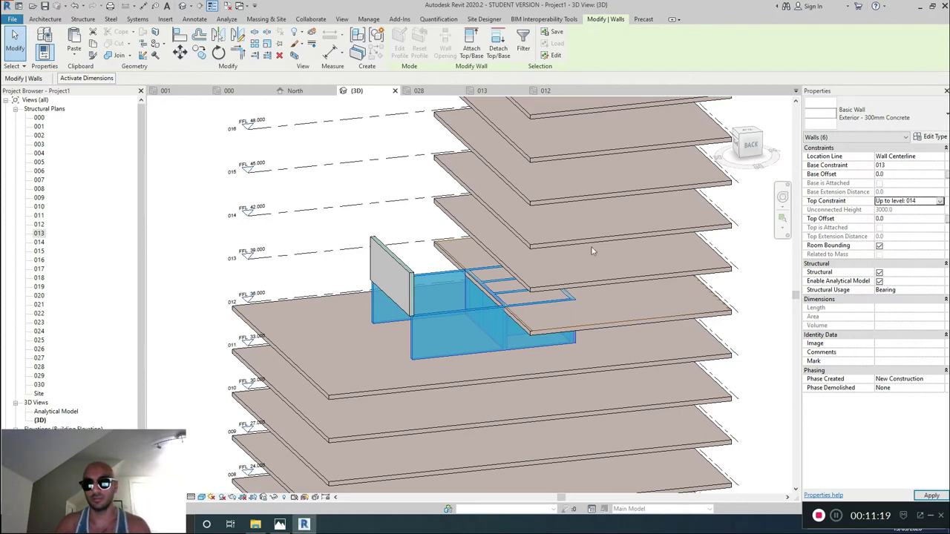
Step: Orbit around the core box and delete the overlapping level 013 floor slab
key(Escape)
scroll(424, 259, up, 4)
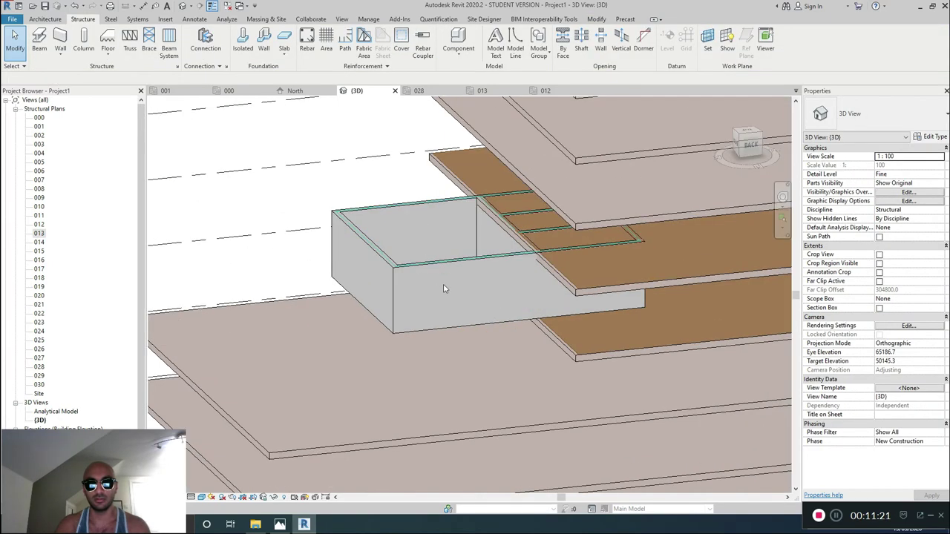
scroll(427, 193, down, 3)
shift+middle_drag(427, 193, 520, 178)
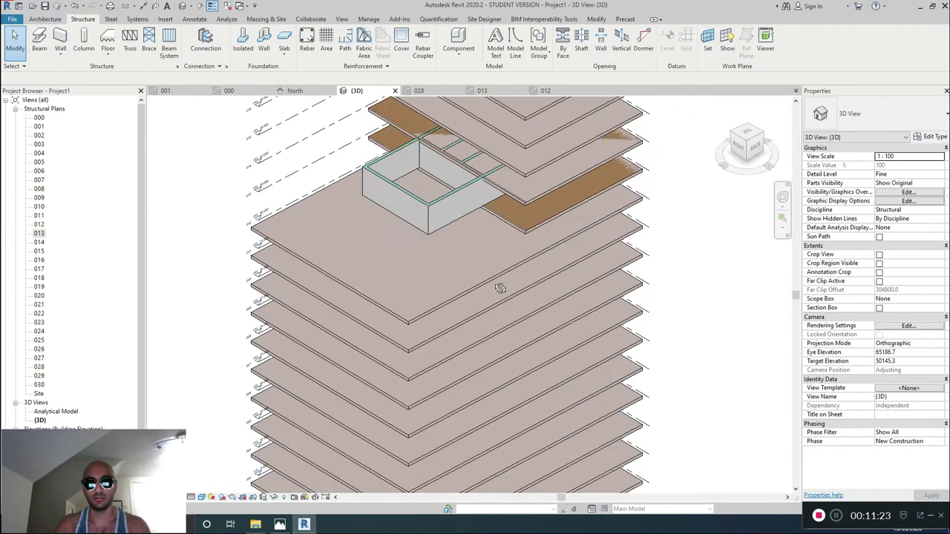
scroll(520, 178, up, 4)
shift+middle_drag(567, 204, 499, 271)
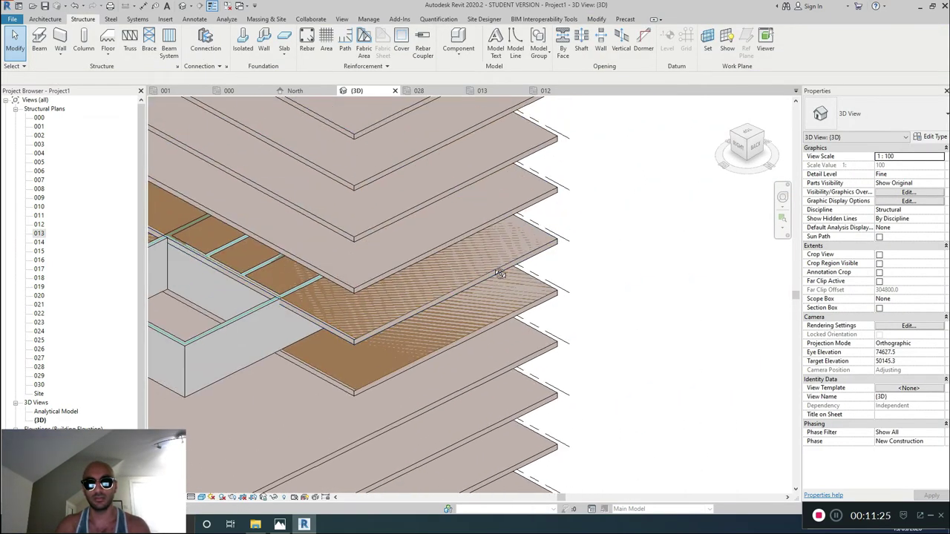
click(499, 271)
key(Delete)
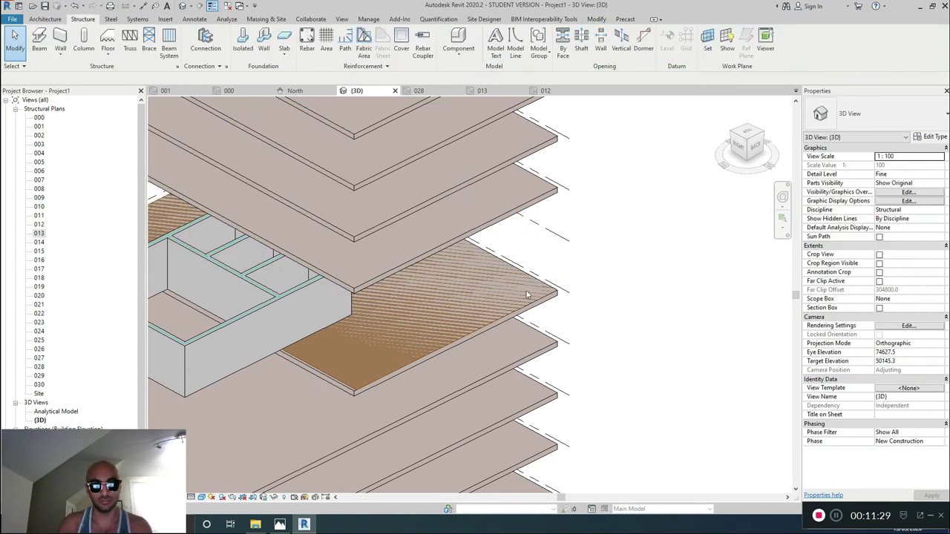
key(ctrl+z)
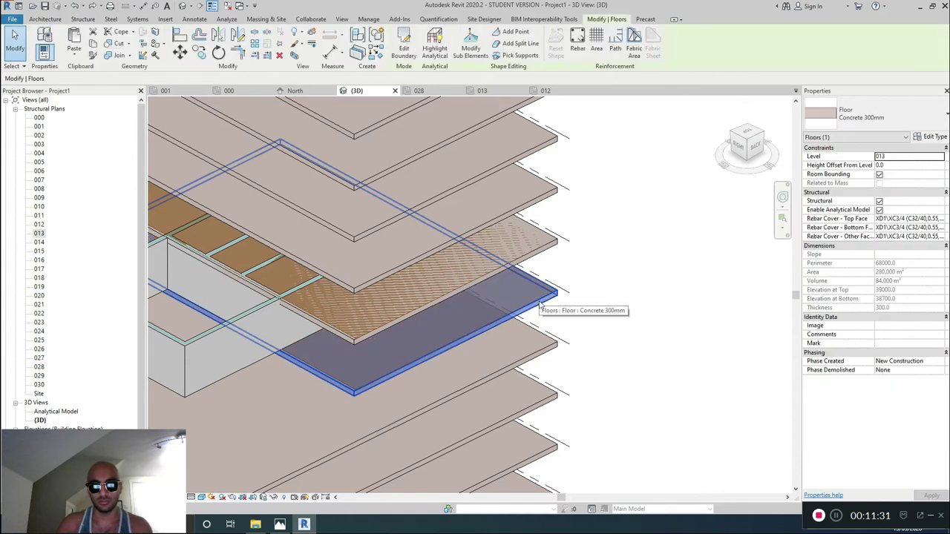
key(Delete)
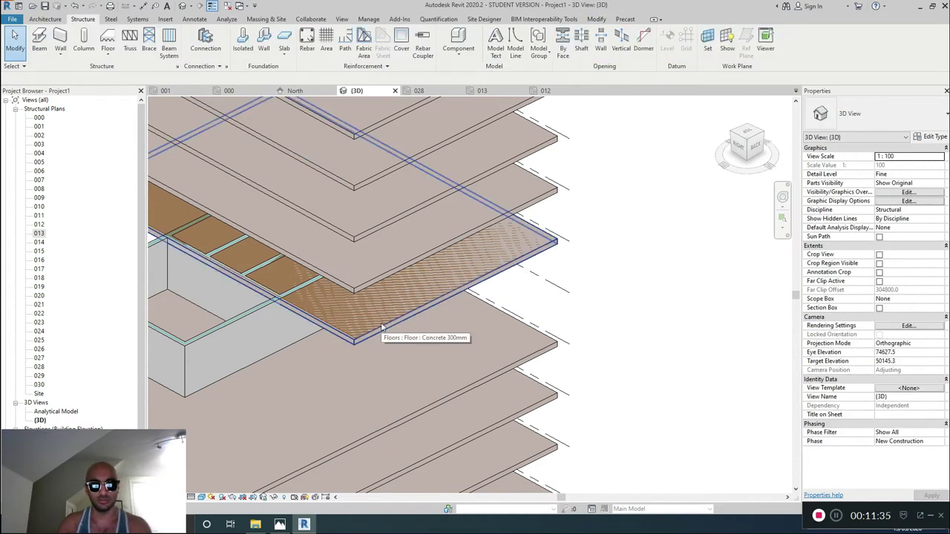
Step: Orbit to a straight side view of the tower to check the core box
shift+middle_drag(381, 350, 583, 194)
scroll(482, 267, up, 4)
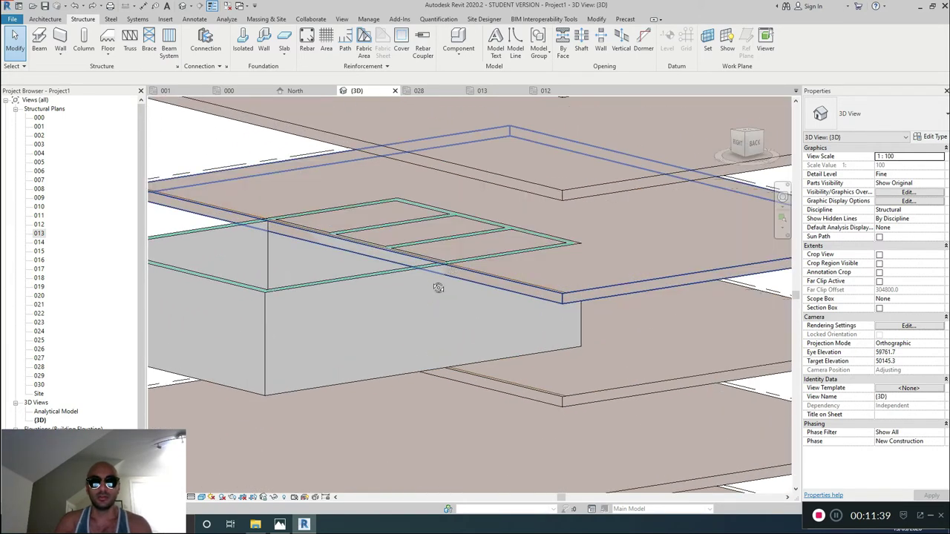
shift+middle_drag(604, 250, 239, 248)
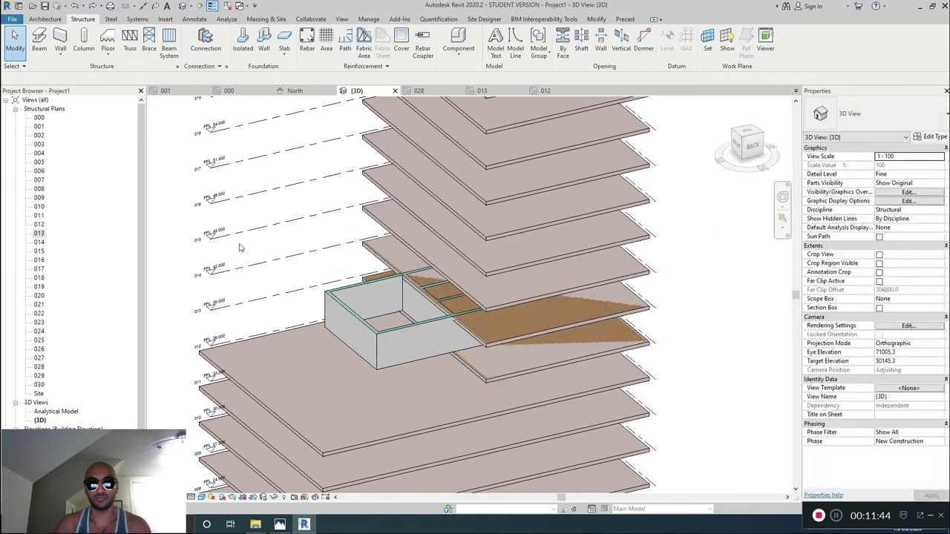
Step: Open the level 013 structural plan and pan to frame the three-bay core
double_click(39, 233)
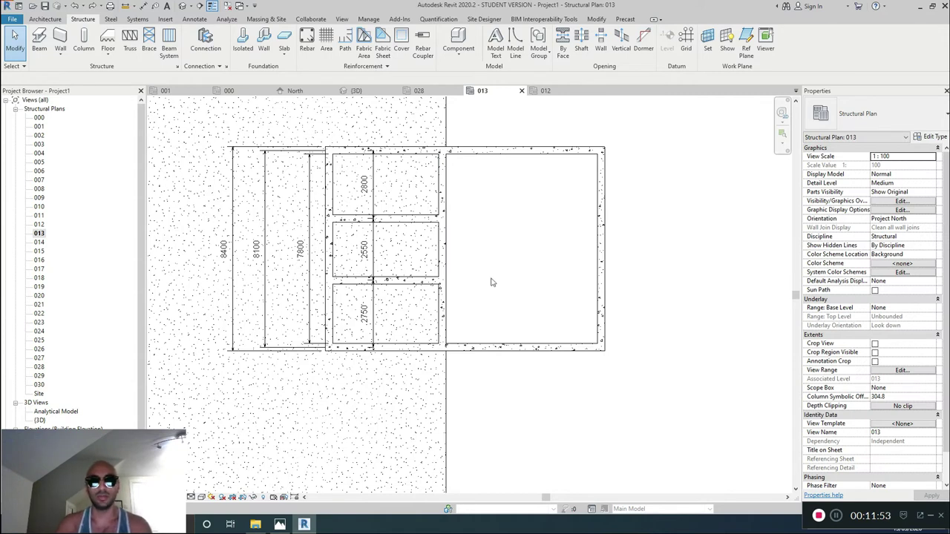
click(517, 349)
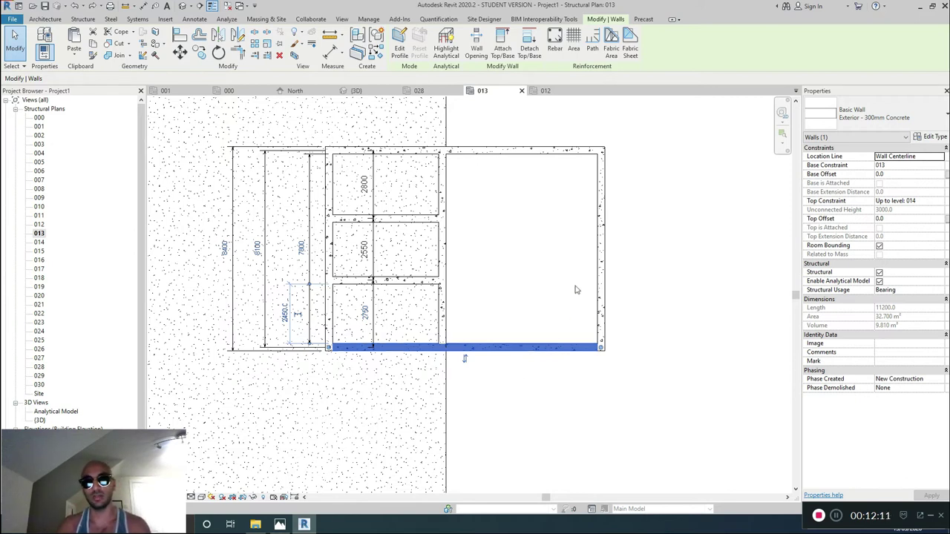
key(Escape)
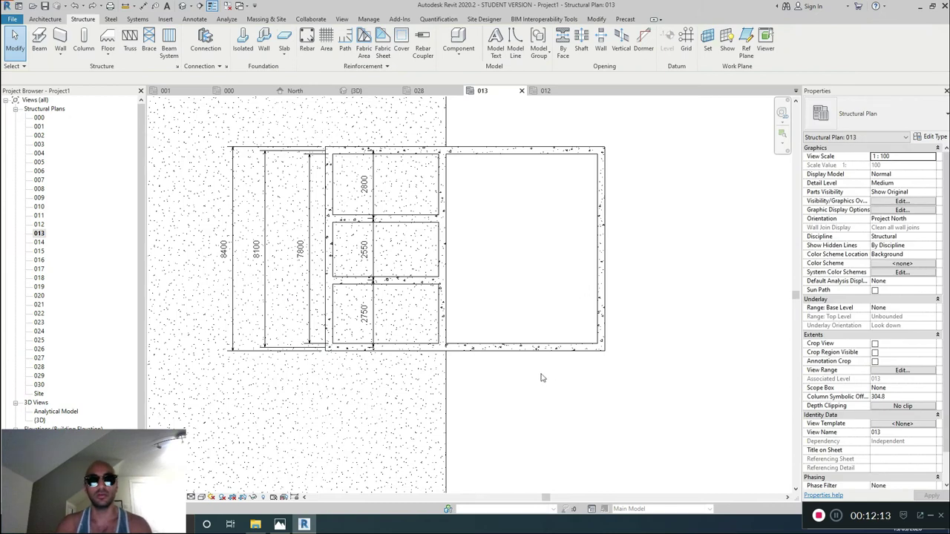
middle_drag(524, 339, 504, 382)
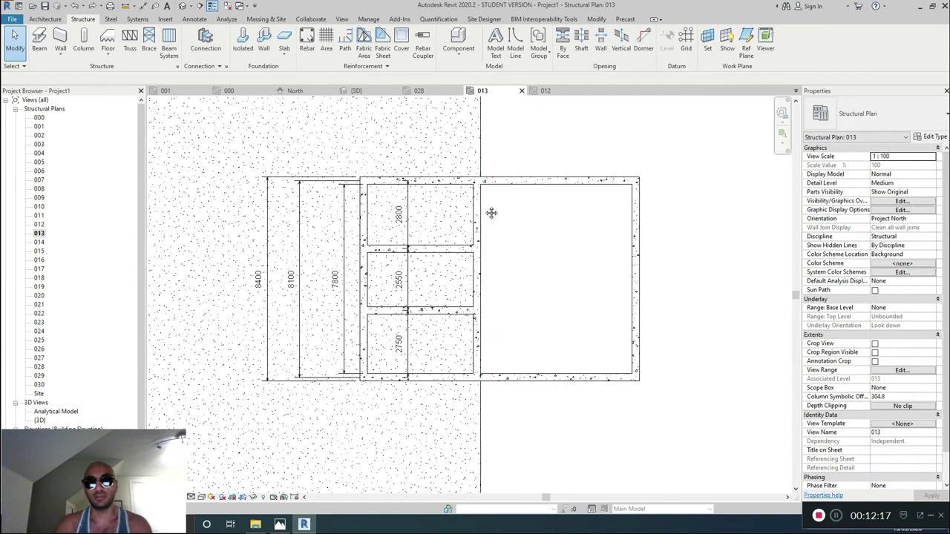
middle_drag(494, 458, 510, 443)
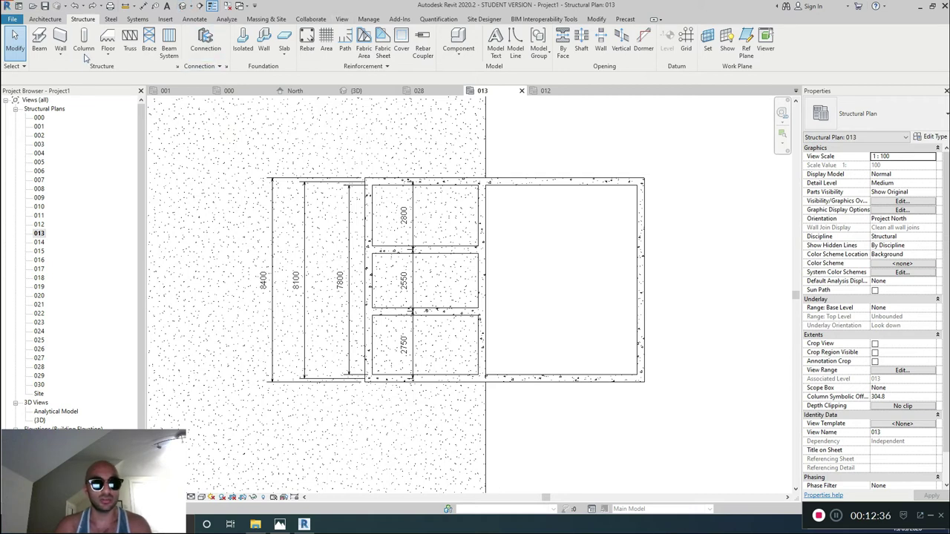
Step: Draw a vertical structural wall across the core and a horizontal wall from it to the right wall
click(60, 38)
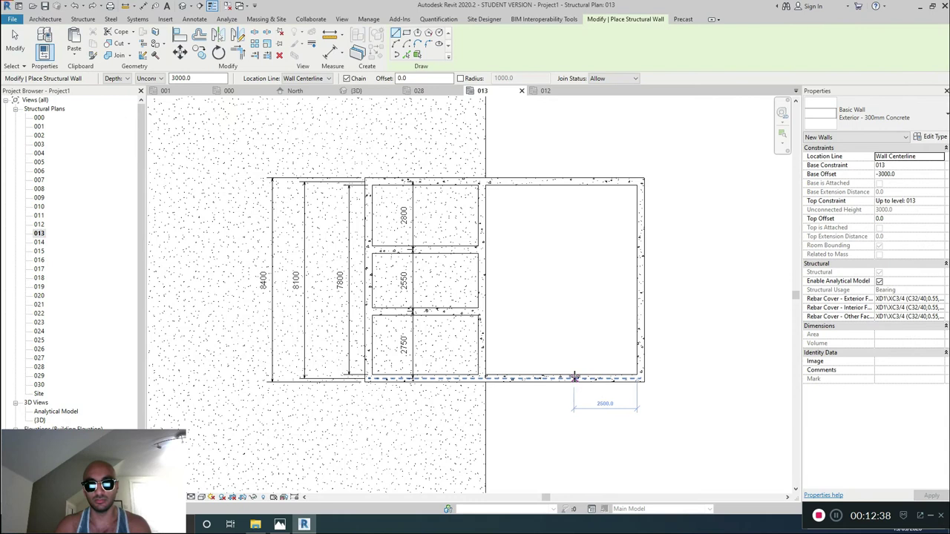
click(573, 378)
click(573, 180)
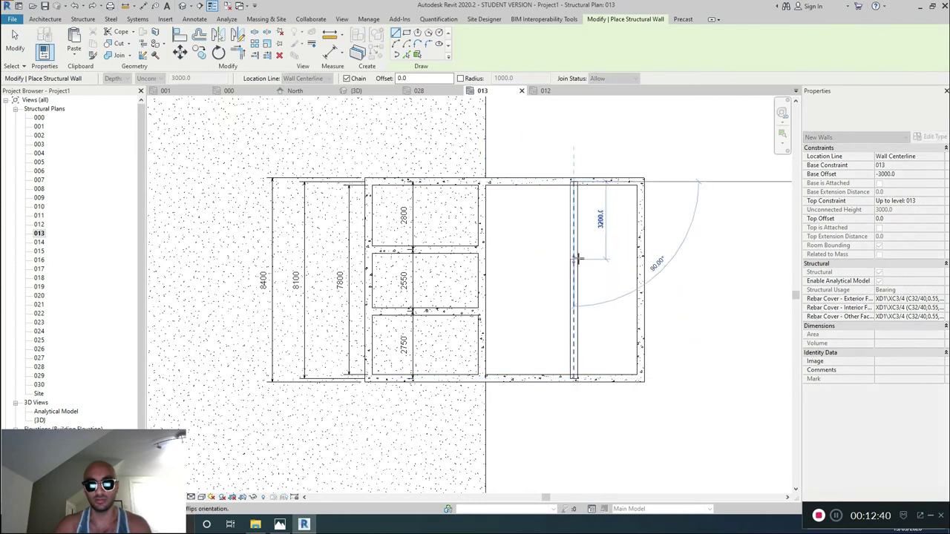
key(Escape)
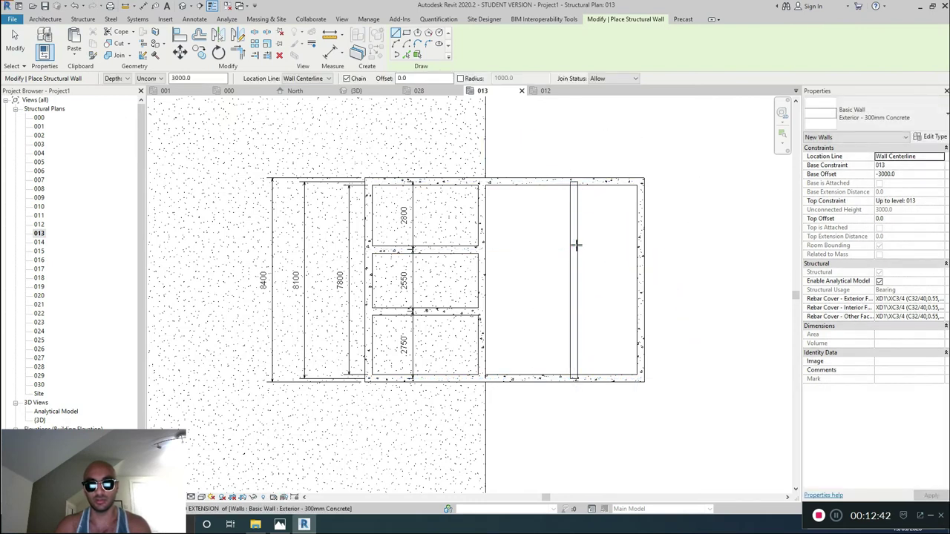
click(576, 247)
click(643, 249)
key(Escape)
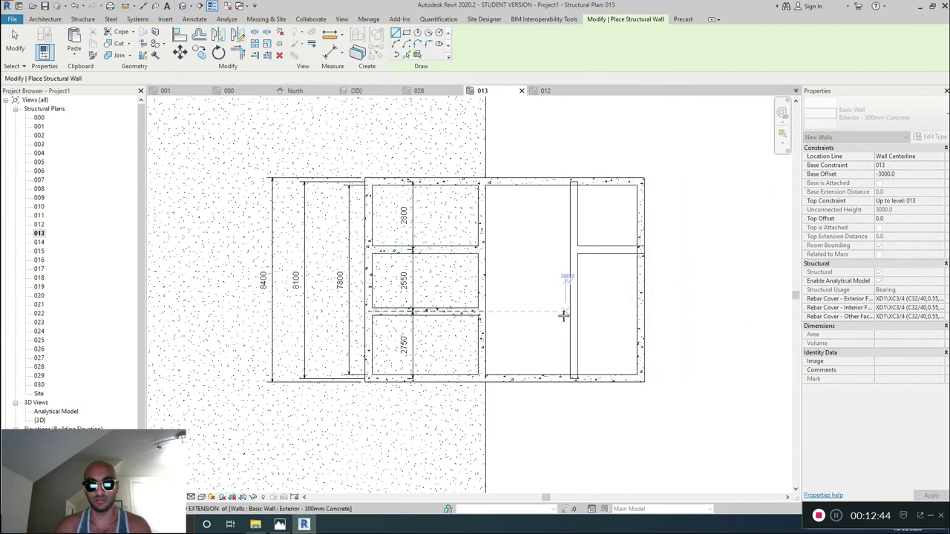
click(572, 314)
key(Escape)
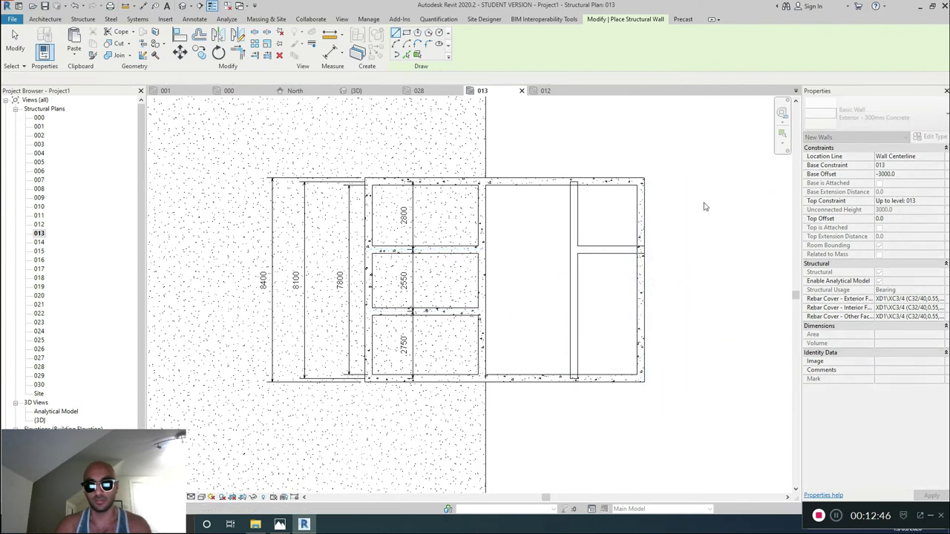
key(Escape)
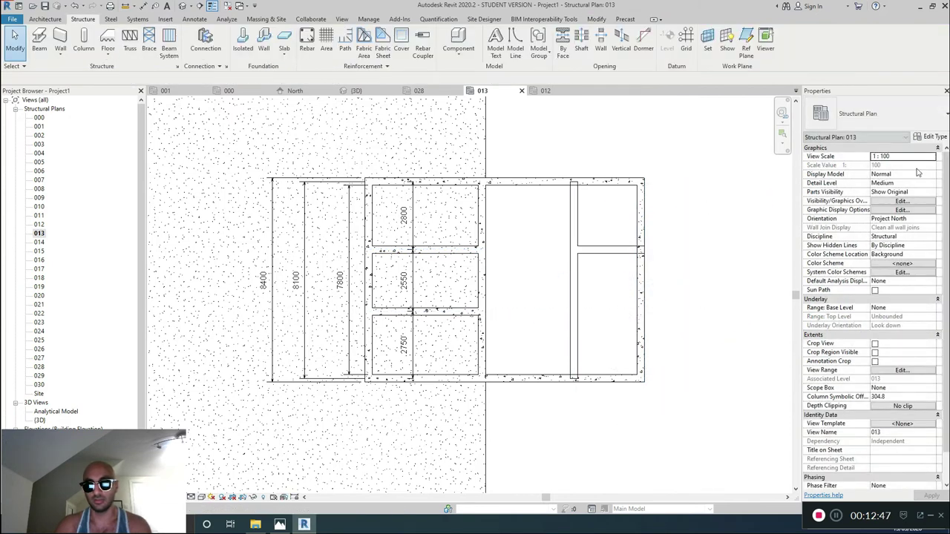
Step: Start another structural wall with CS and set its base and top levels, dismissing the constraint error
click(628, 381)
key(c)
key(s)
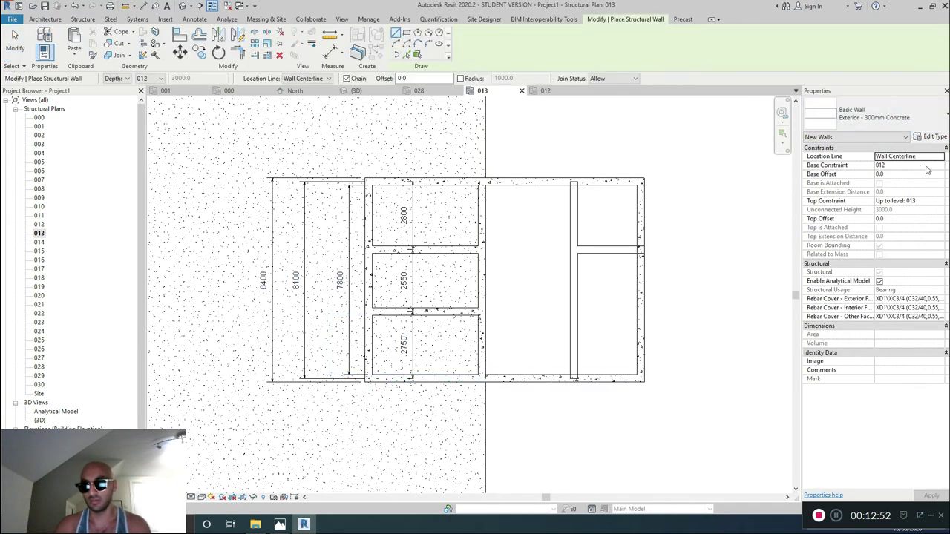
click(937, 166)
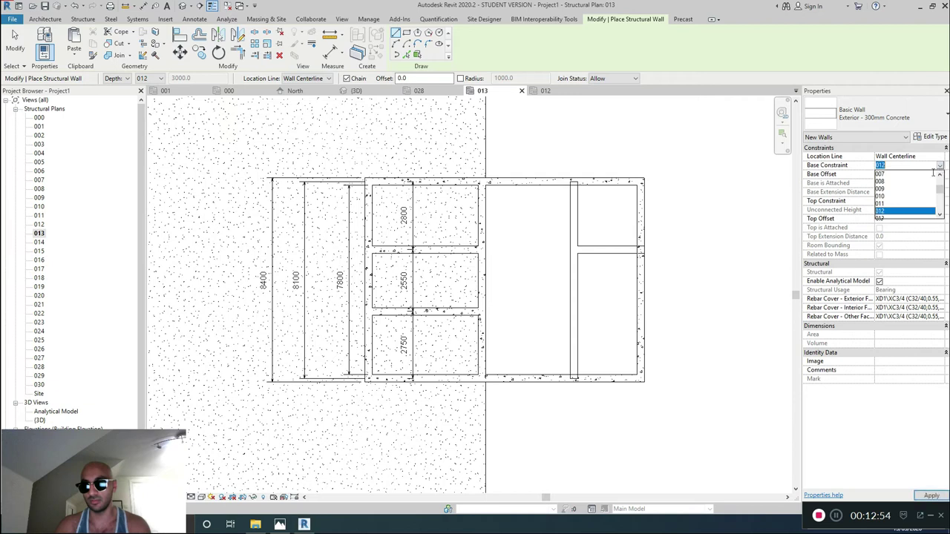
scroll(893, 208, down, 1)
click(894, 199)
click(936, 202)
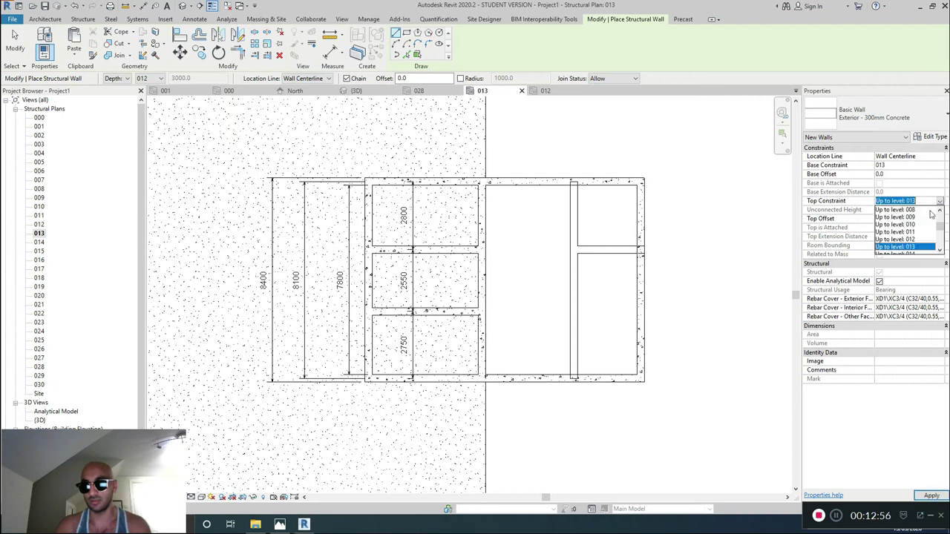
scroll(905, 245, down, 2)
click(902, 236)
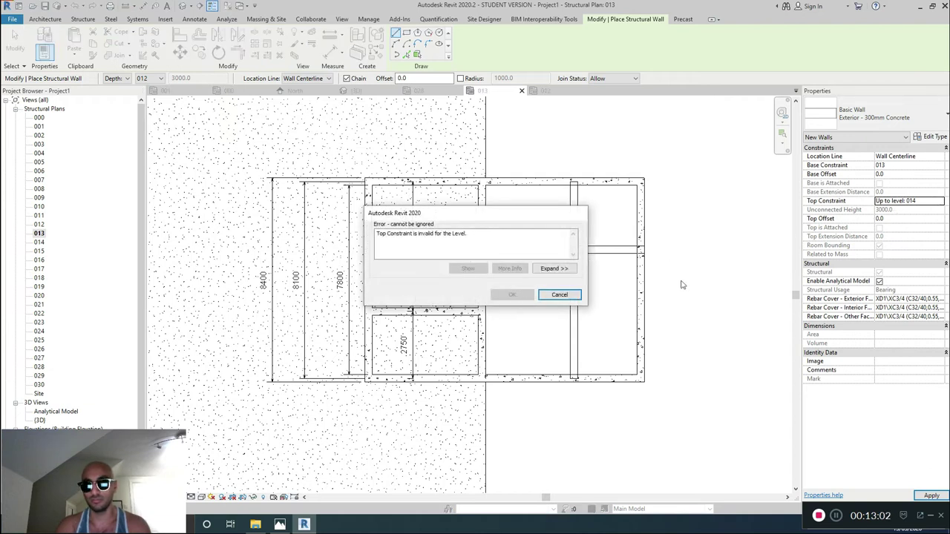
click(559, 295)
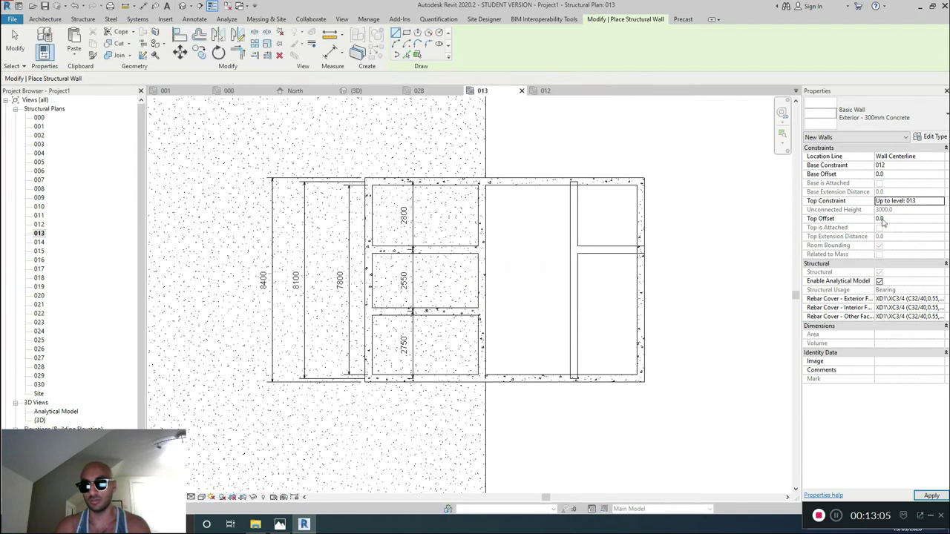
Step: Draw the horizontal wall dividing the lower right bay and switch to the 3D view
click(572, 311)
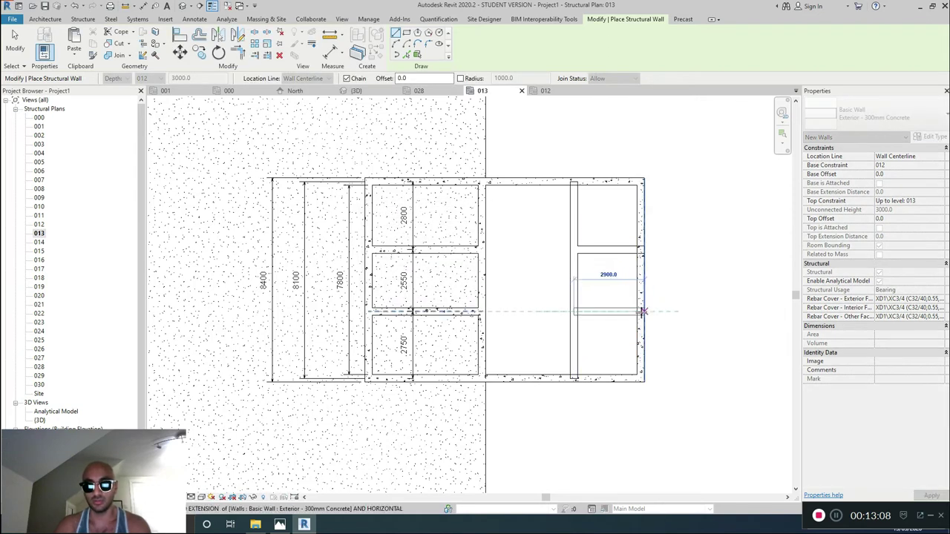
click(643, 308)
key(Escape)
key(Escape)
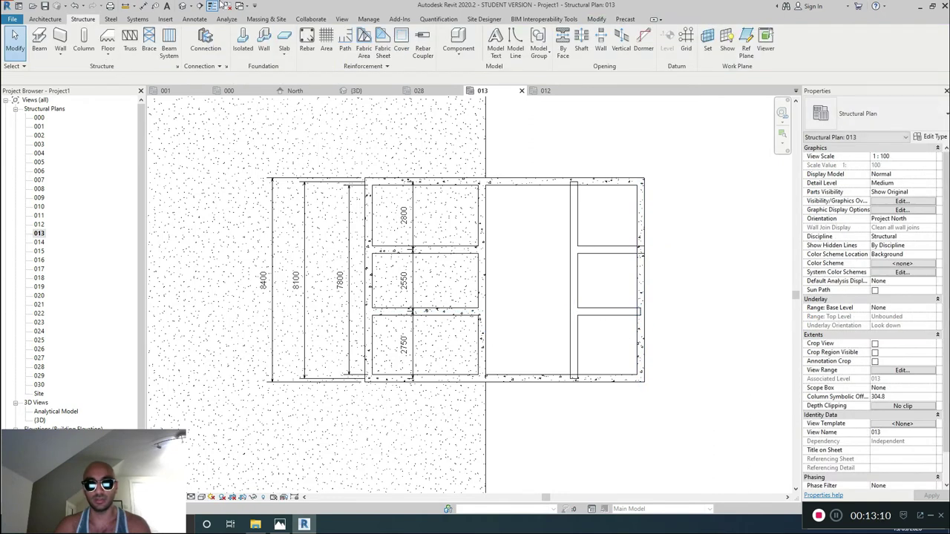
click(182, 6)
Step: Hide the Analytical Model categories in the 3D view's Visibility/Graphics settings
shift+middle_drag(337, 370, 445, 349)
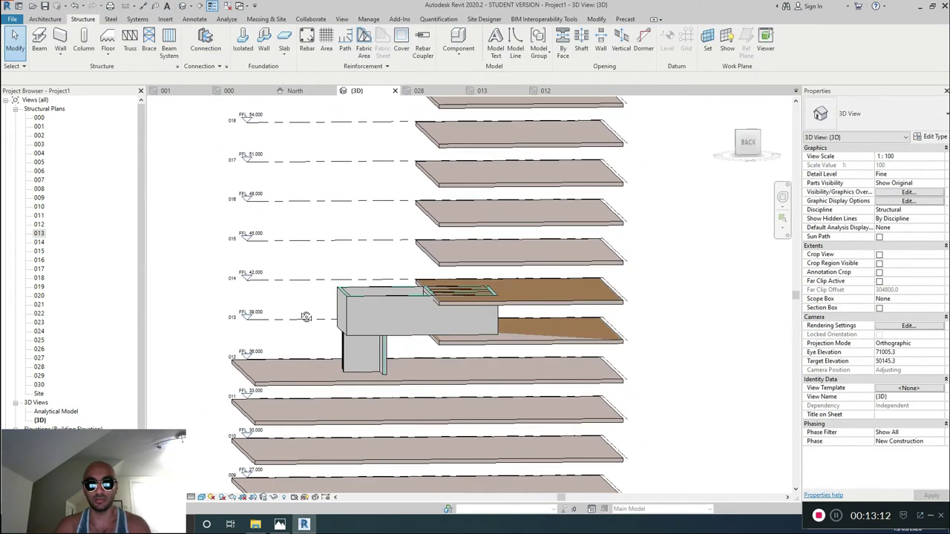
scroll(460, 352, up, 5)
click(383, 357)
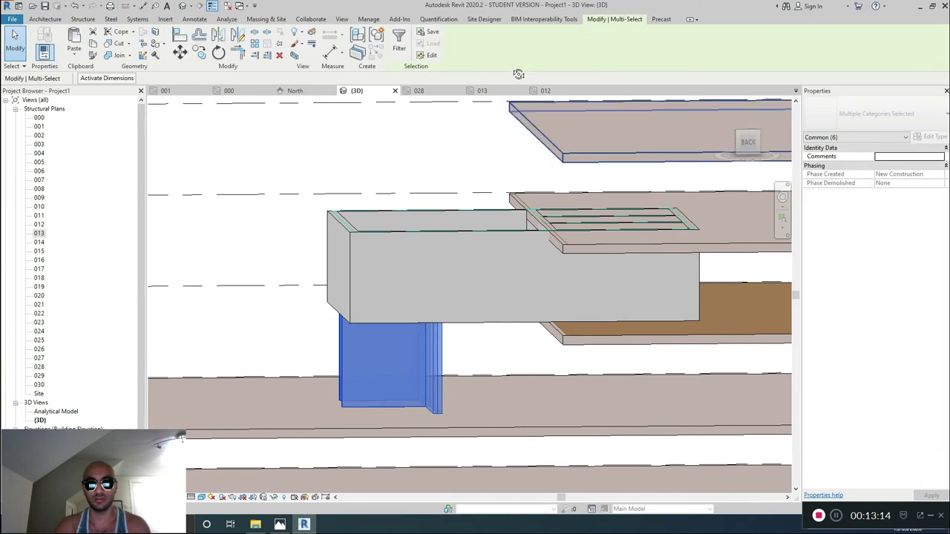
click(479, 120)
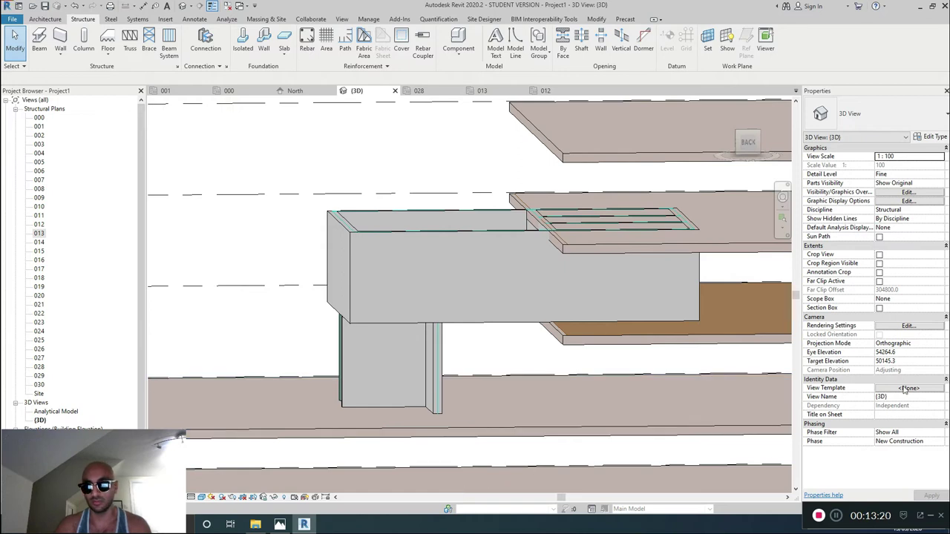
click(908, 193)
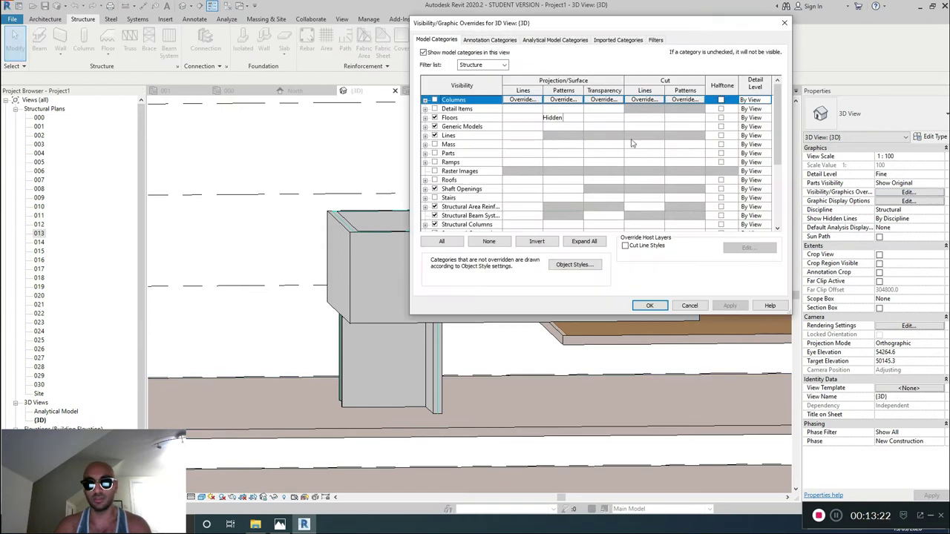
click(490, 40)
click(552, 40)
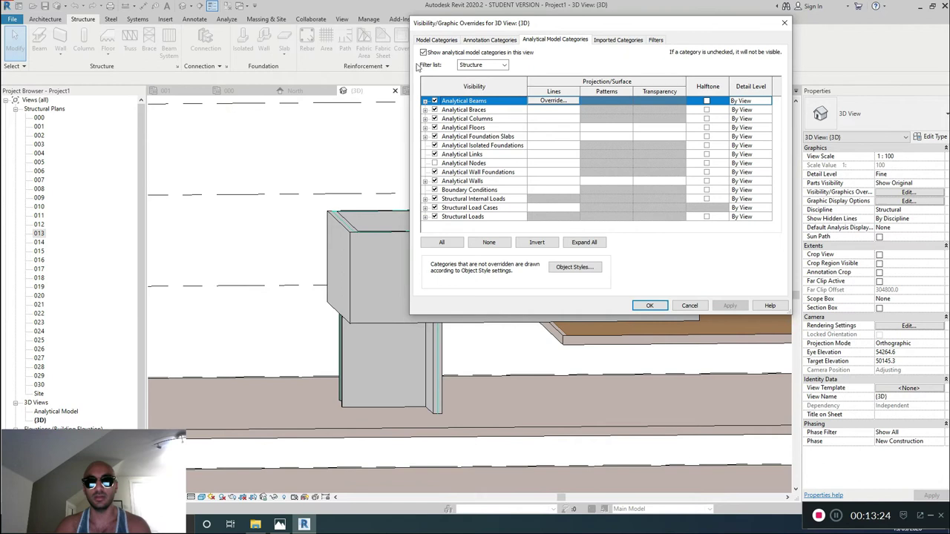
click(423, 53)
click(730, 306)
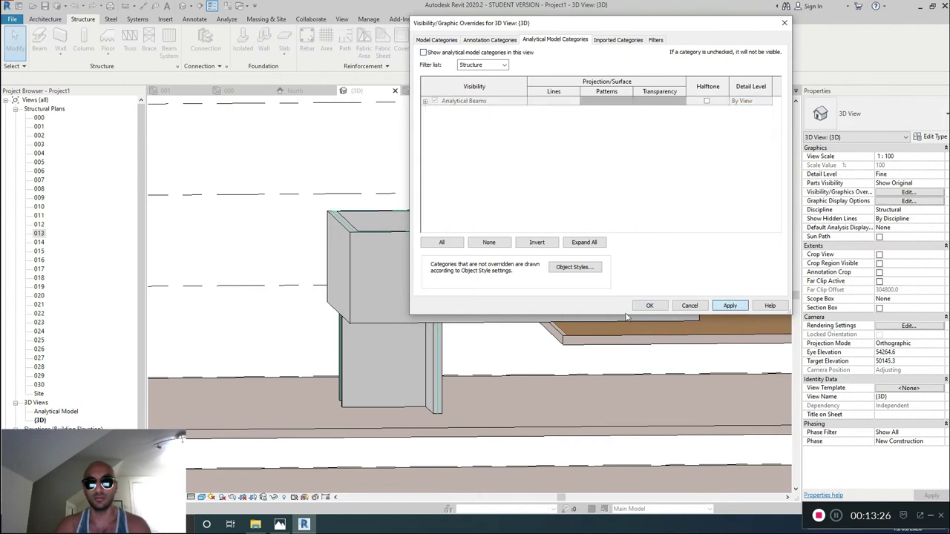
click(649, 305)
Step: Set the new walls' Top Constraint to level 014 and Base Constraint to level 013
click(377, 366)
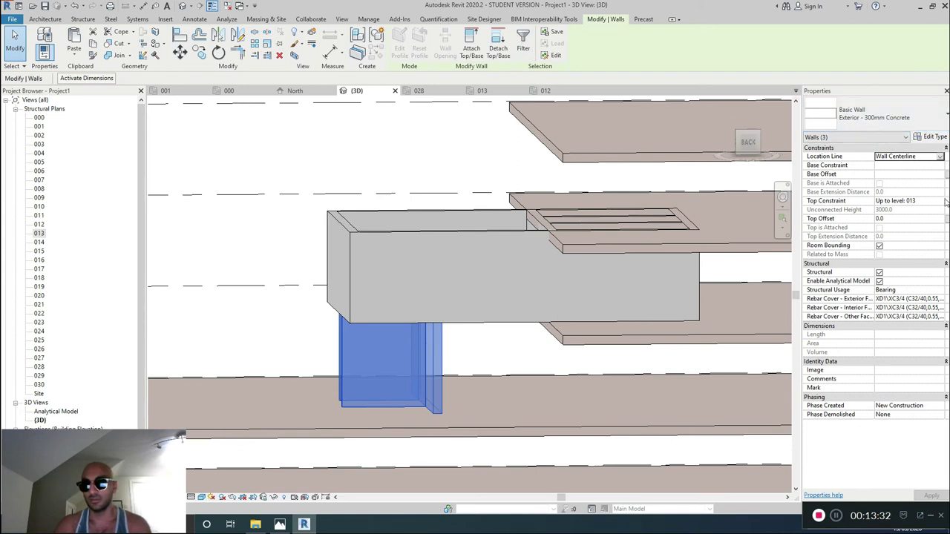
click(936, 201)
click(939, 201)
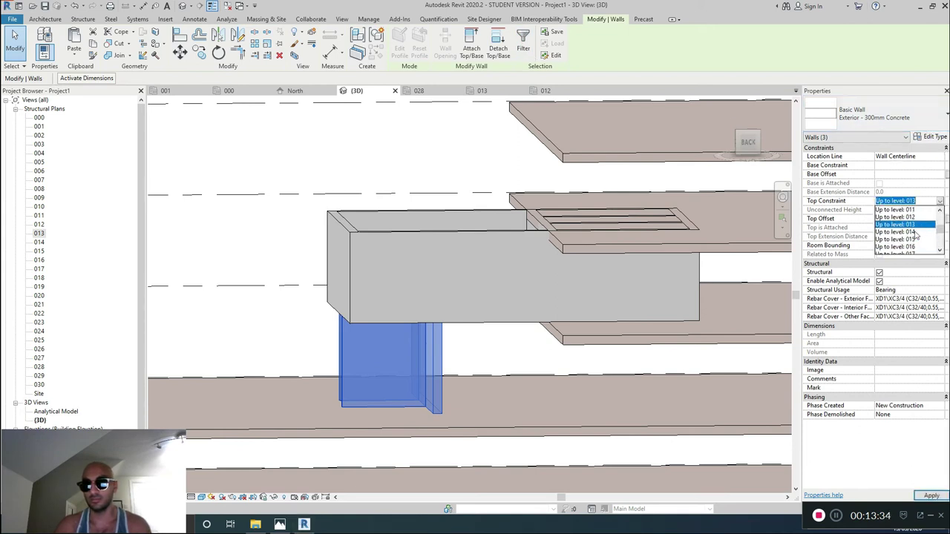
click(899, 231)
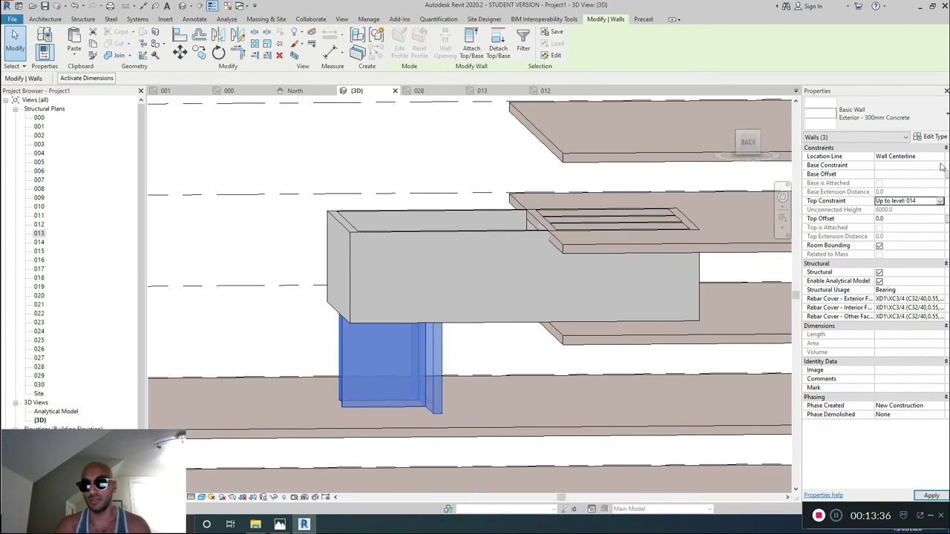
click(940, 166)
scroll(891, 205, down, 2)
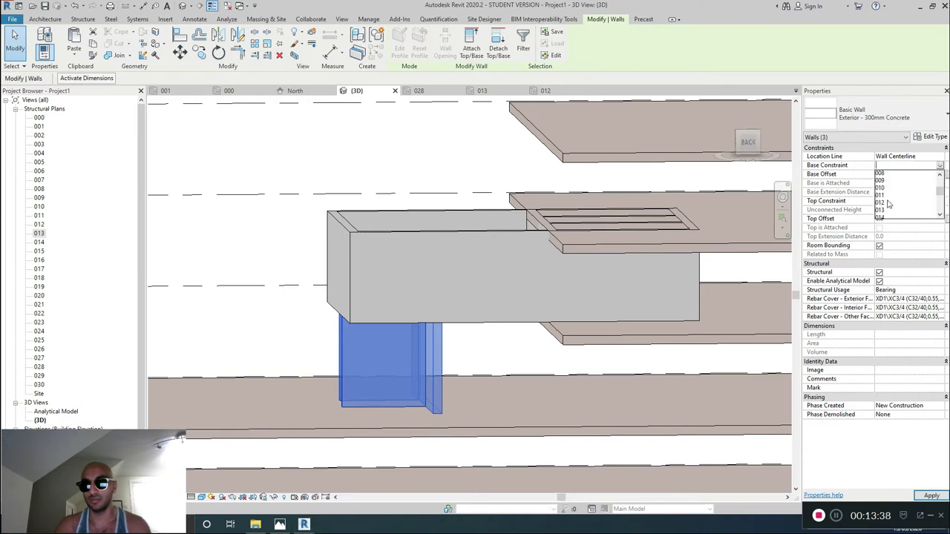
click(888, 203)
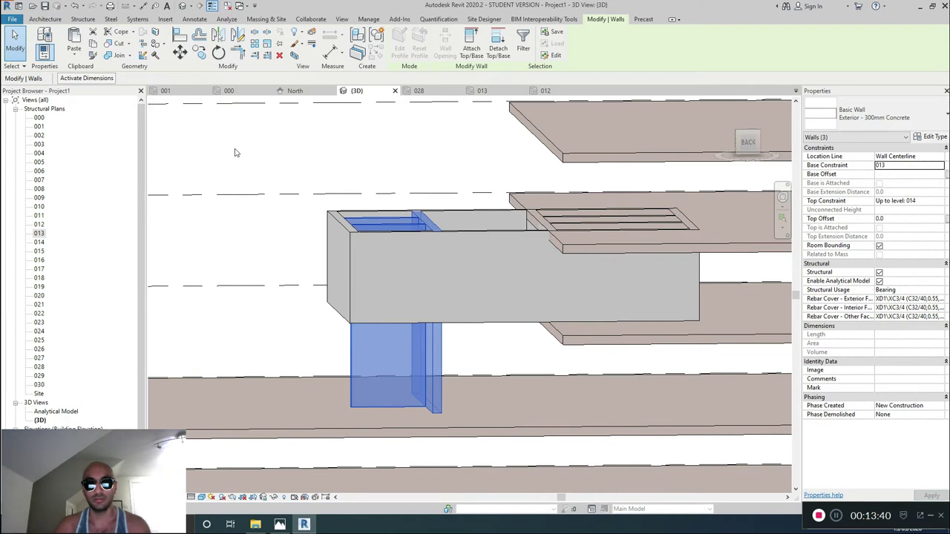
key(Escape)
Step: Set the walls' Base Offset to 0 and view the core box isometrically
shift+middle_drag(393, 349, 480, 355)
click(394, 371)
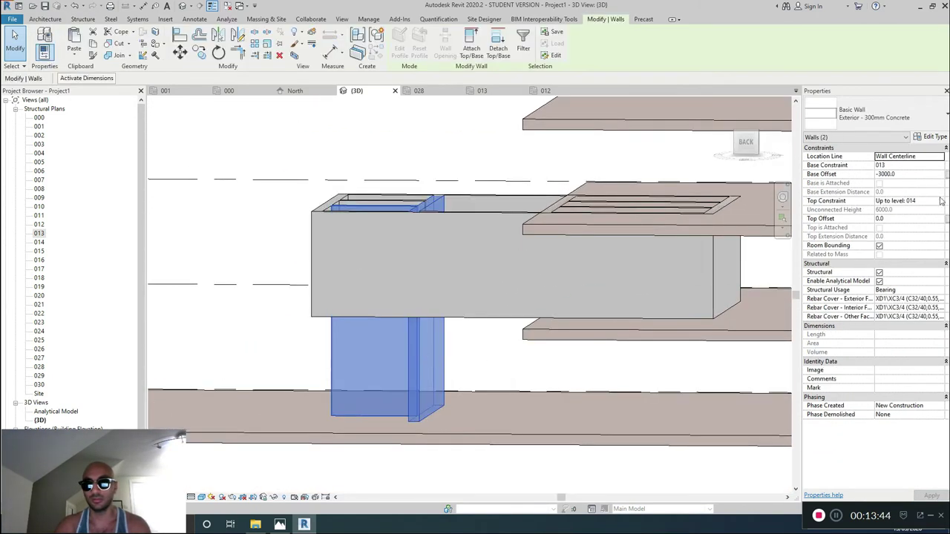
click(941, 173)
text(0)
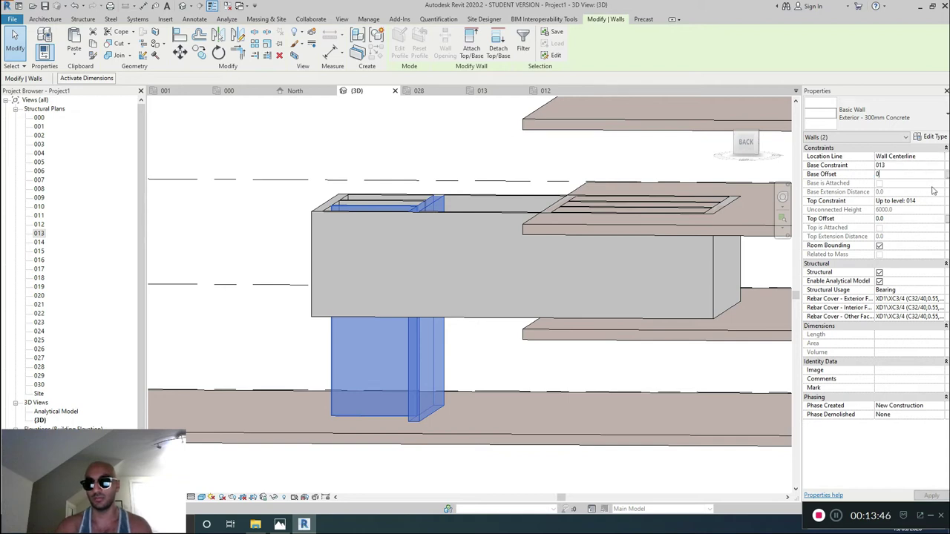
key(Return)
click(360, 368)
shift+middle_drag(360, 368, 542, 386)
scroll(530, 269, up, 3)
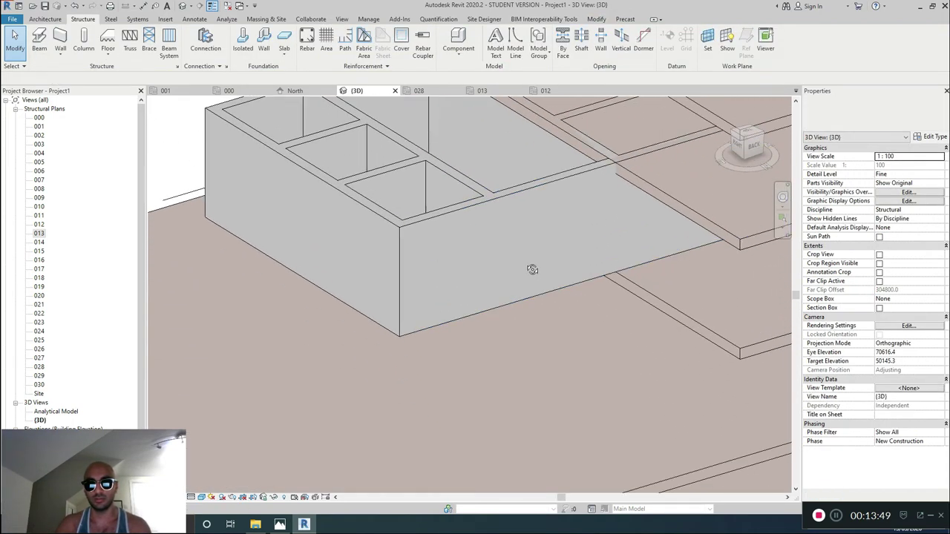
Step: Open the level 013 structural plan and split the top core wall at the middle bay
double_click(39, 234)
scroll(501, 340, up, 1)
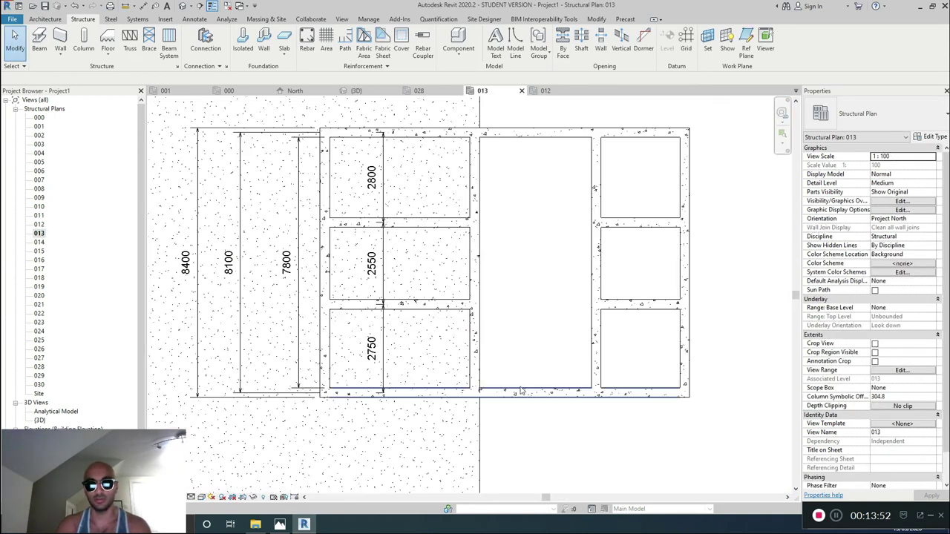
scroll(475, 415, up, 1)
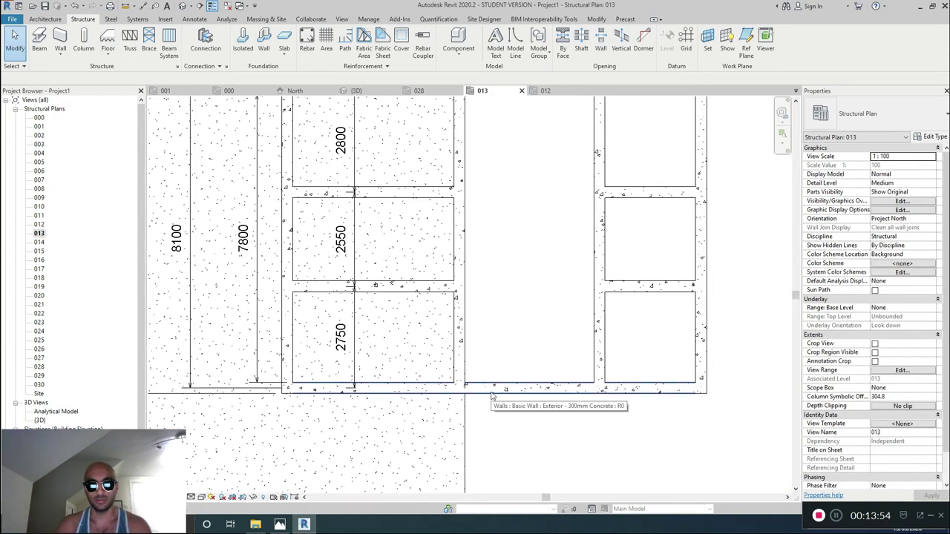
key(s)
key(l)
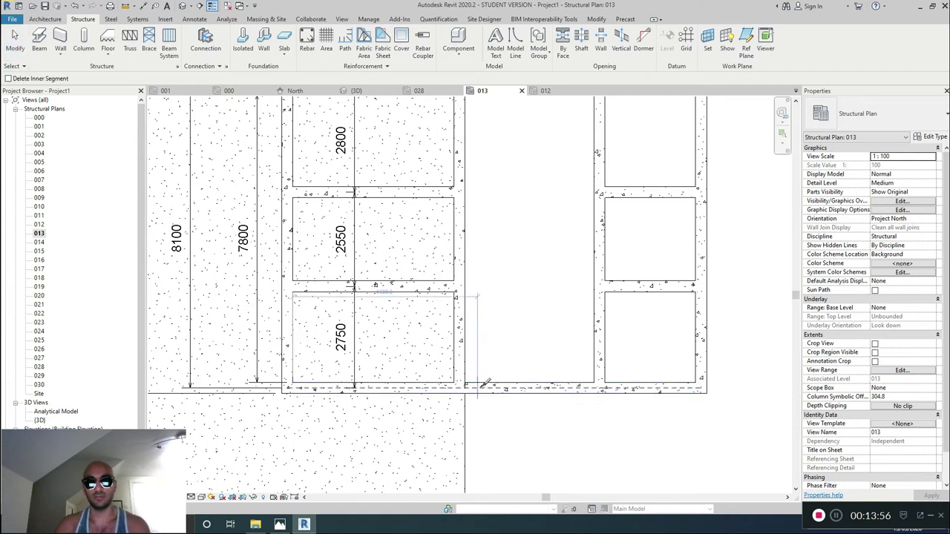
middle_drag(524, 239, 504, 369)
scroll(483, 211, up, 1)
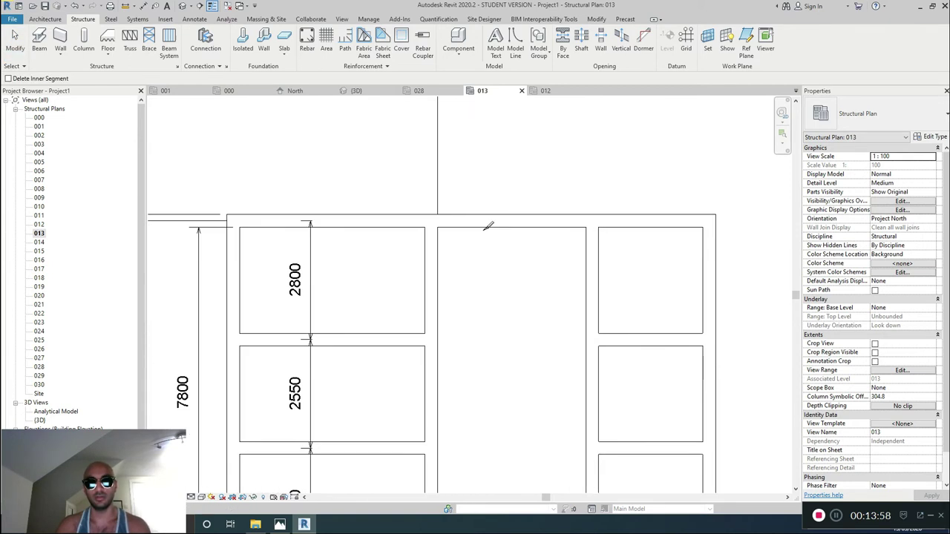
click(483, 211)
key(Escape)
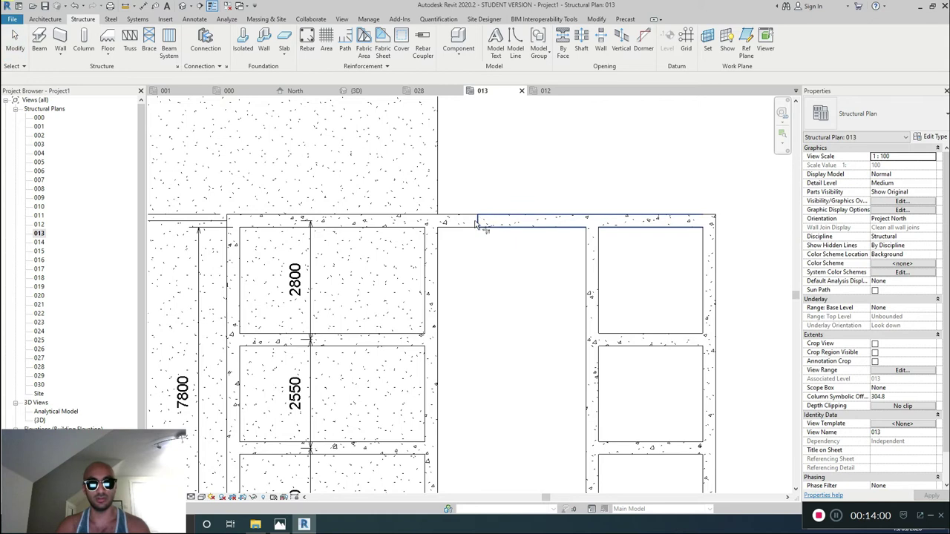
Step: Delete the bottom wall segment of the middle bay
click(400, 223)
middle_drag(426, 260, 397, 113)
click(371, 420)
key(Delete)
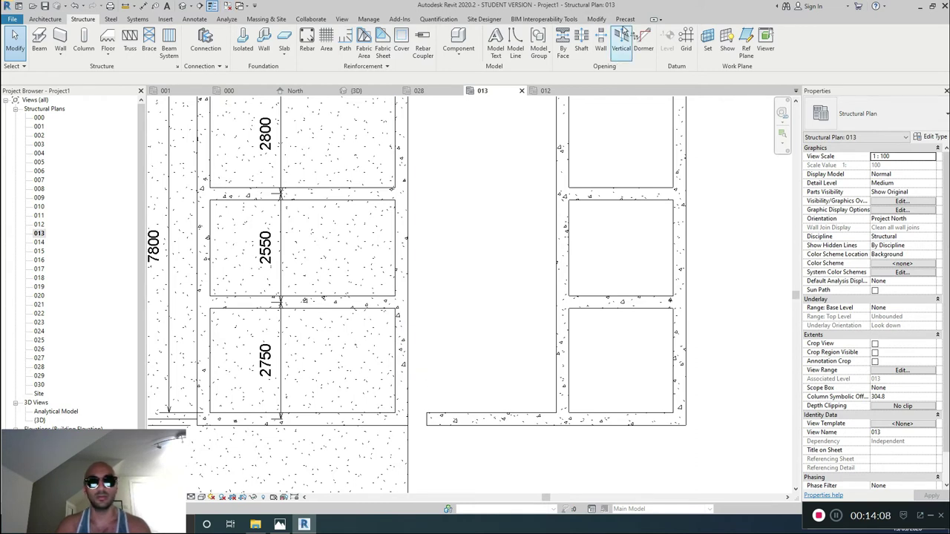
Step: Extend the middle bay's top wall to the vertical wall, then crossing-select the six right-bay walls
click(594, 20)
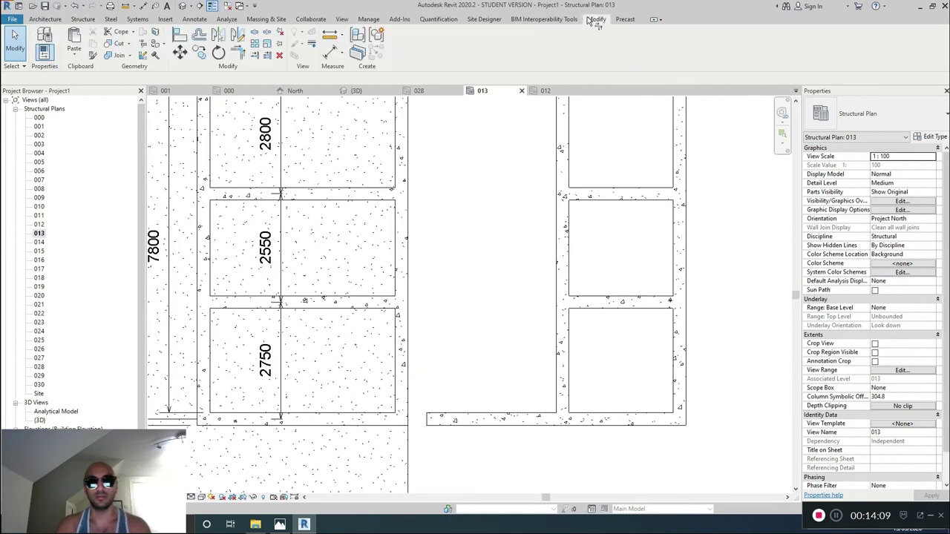
click(256, 57)
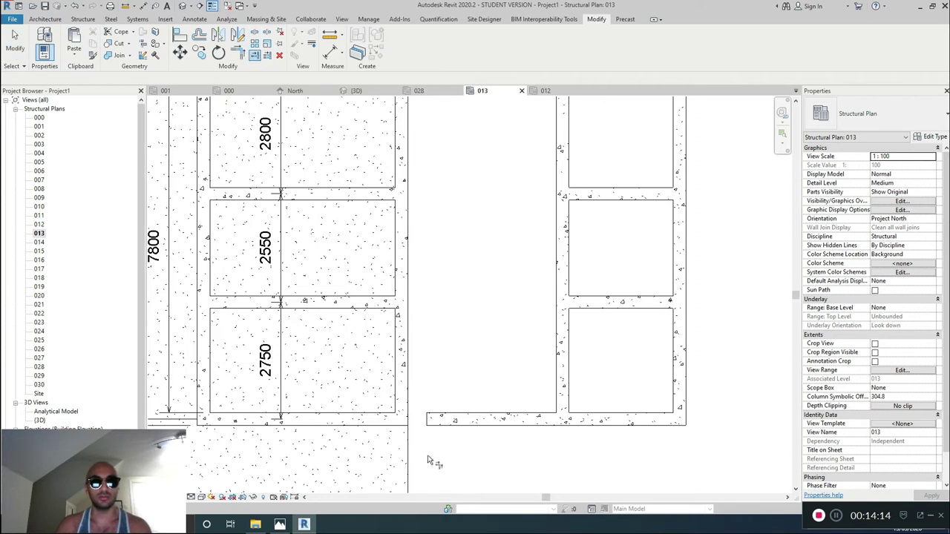
scroll(449, 388, down, 2)
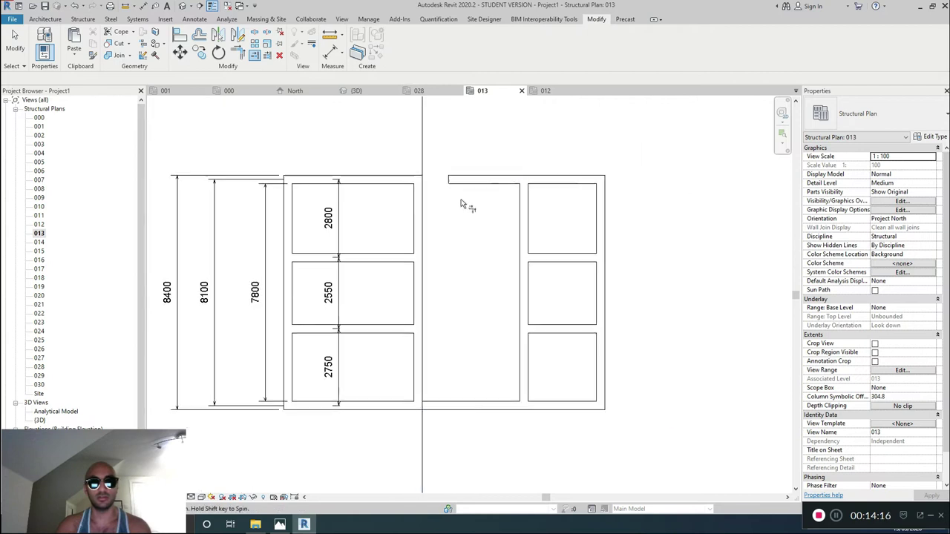
middle_drag(460, 204, 455, 239)
click(418, 159)
click(452, 217)
key(Escape)
key(Escape)
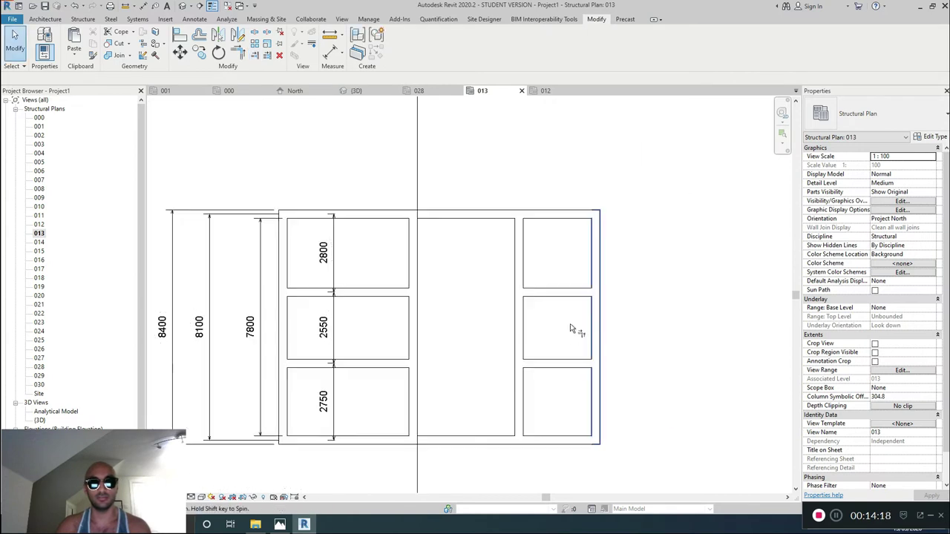
middle_drag(569, 323, 534, 228)
drag(636, 403, 435, 121)
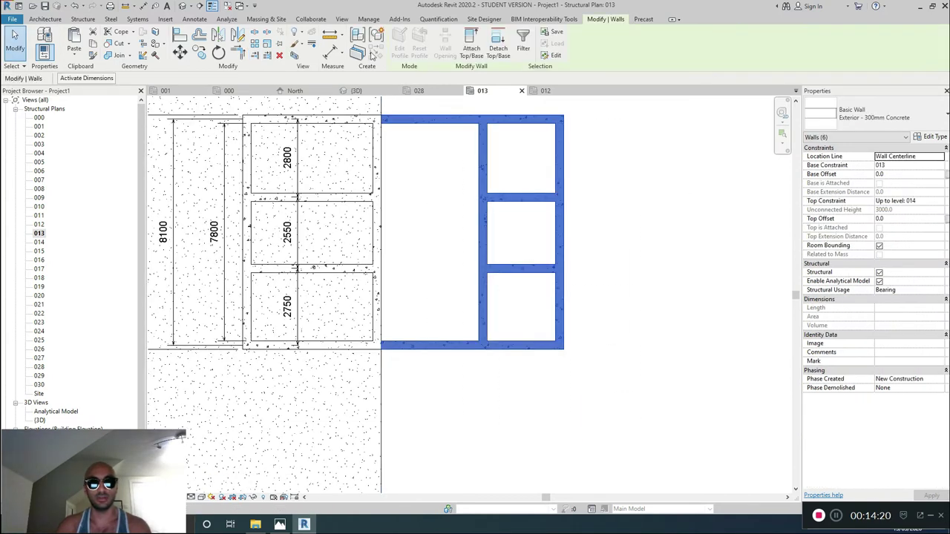
Step: In the default 3D view, set the core walls' Base Constraint to 011 and Top Constraint to Up to level 012
click(181, 6)
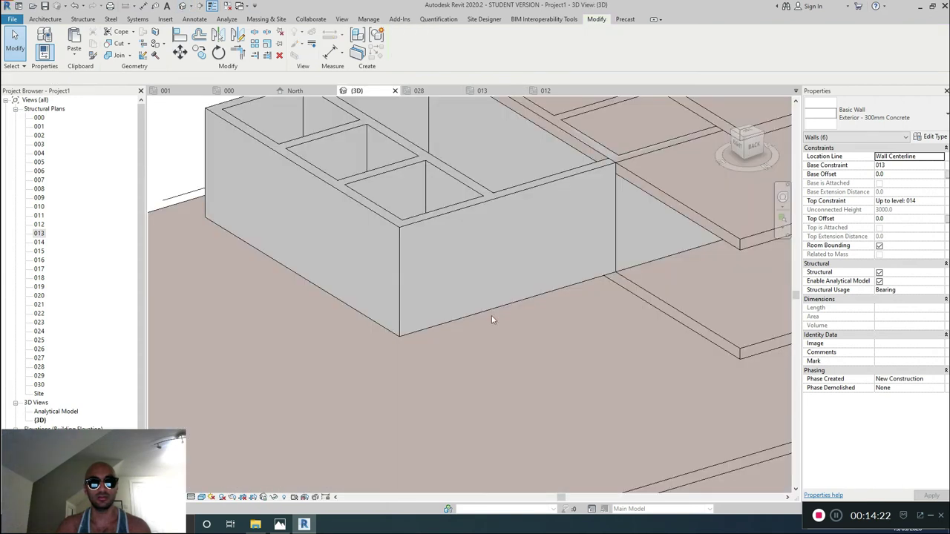
shift+middle_drag(492, 319, 322, 111)
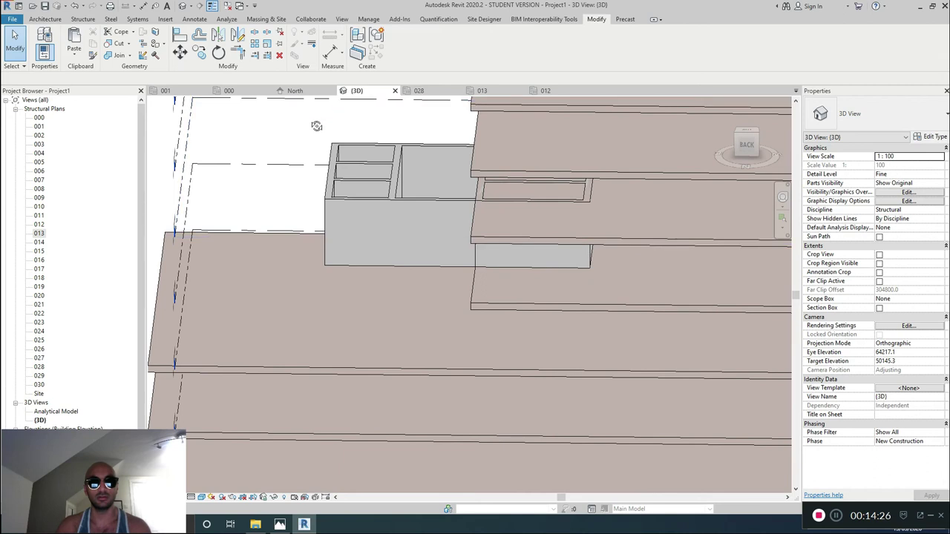
drag(312, 122, 498, 332)
mouse_move(497, 332)
shift+middle_down()
mouse_move(509, 278)
mouse_move(494, 312)
mouse_move(505, 319)
shift+middle_up()
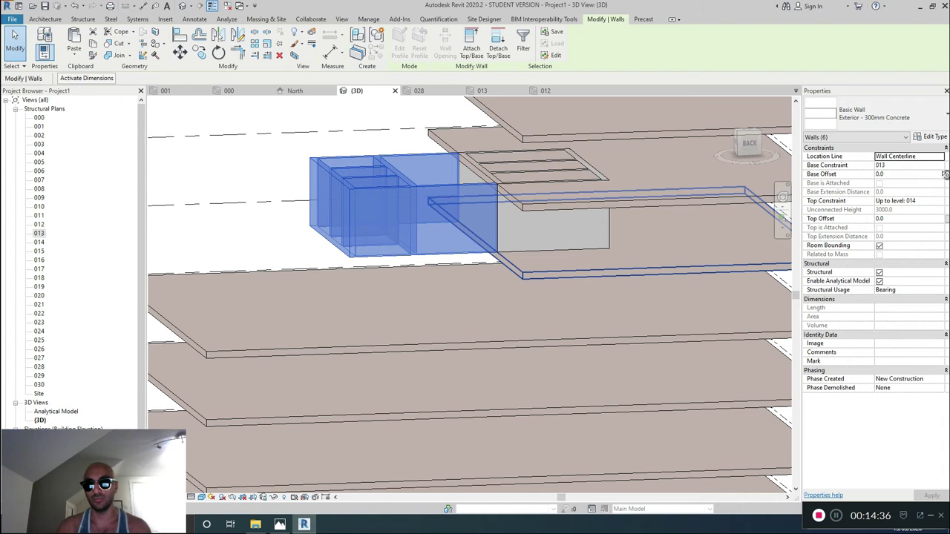
click(940, 166)
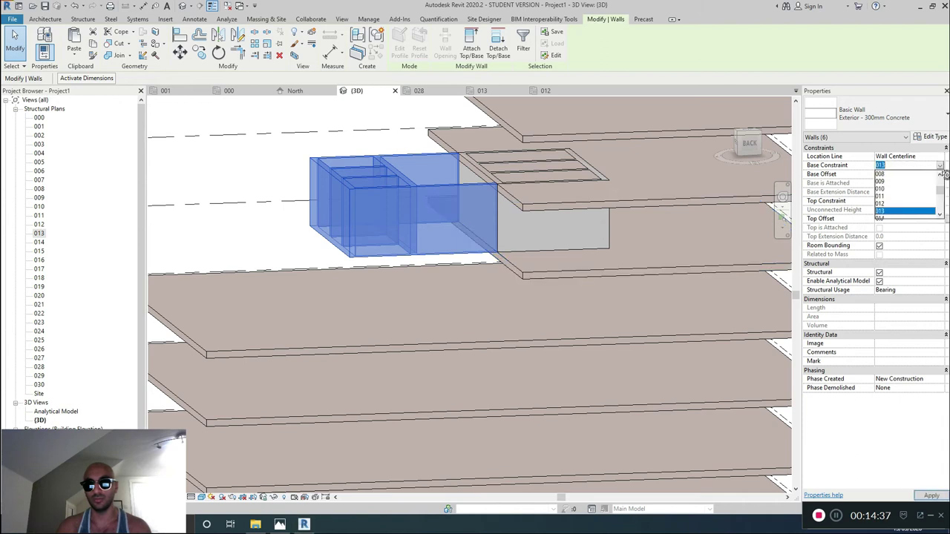
click(917, 197)
click(940, 201)
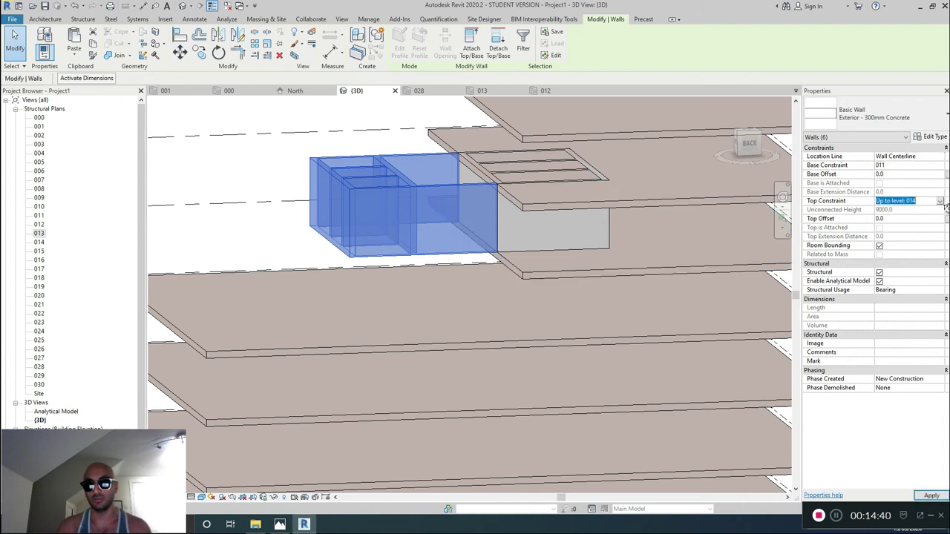
click(940, 201)
click(917, 239)
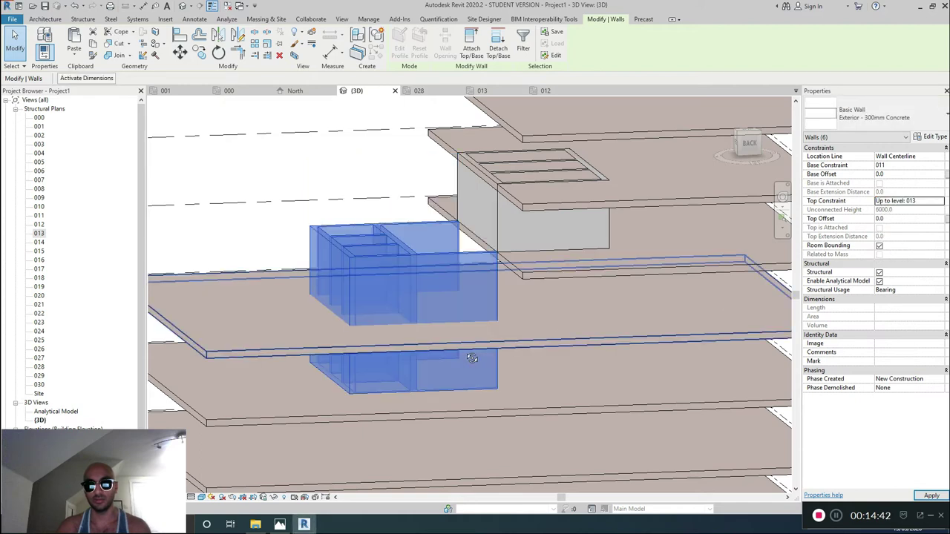
click(940, 202)
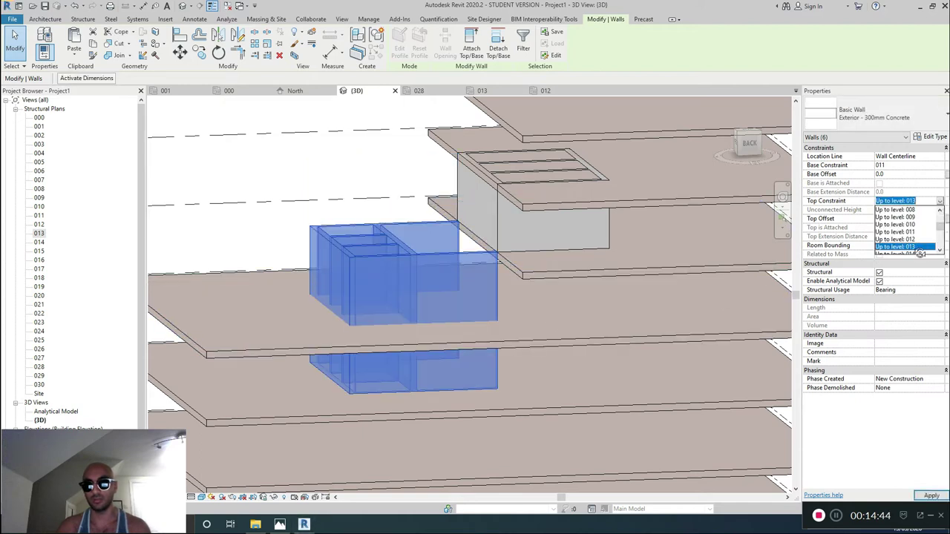
click(920, 239)
shift+middle_drag(377, 265, 419, 294)
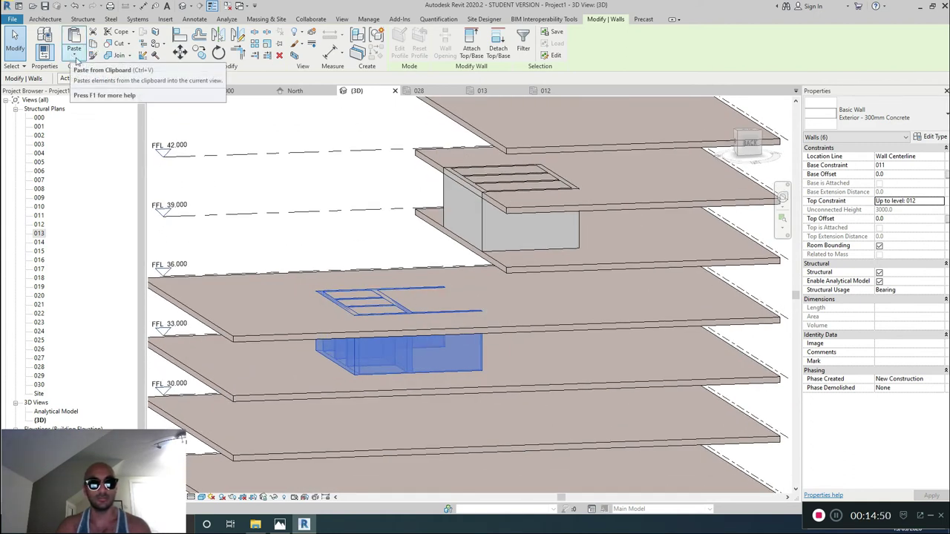
Step: Paste the core walls aligned to level 011
click(75, 57)
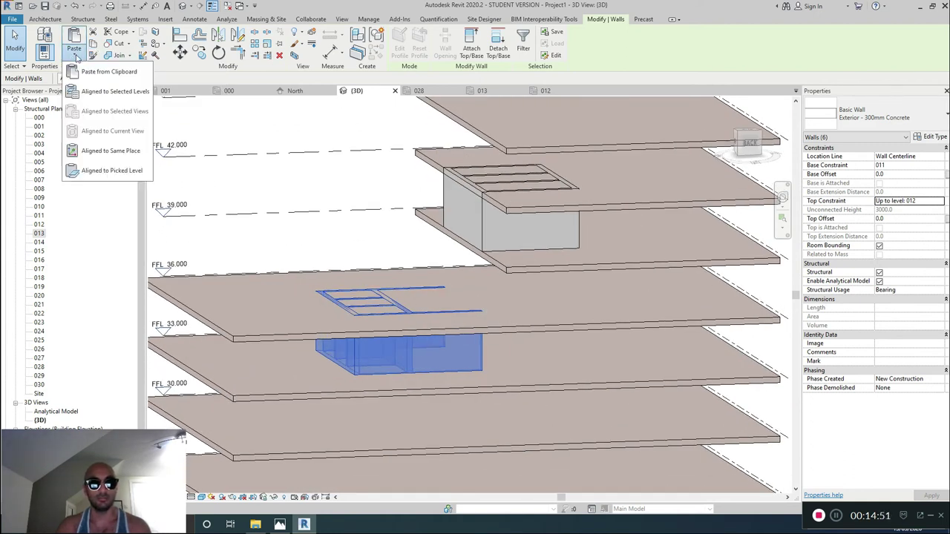
click(113, 91)
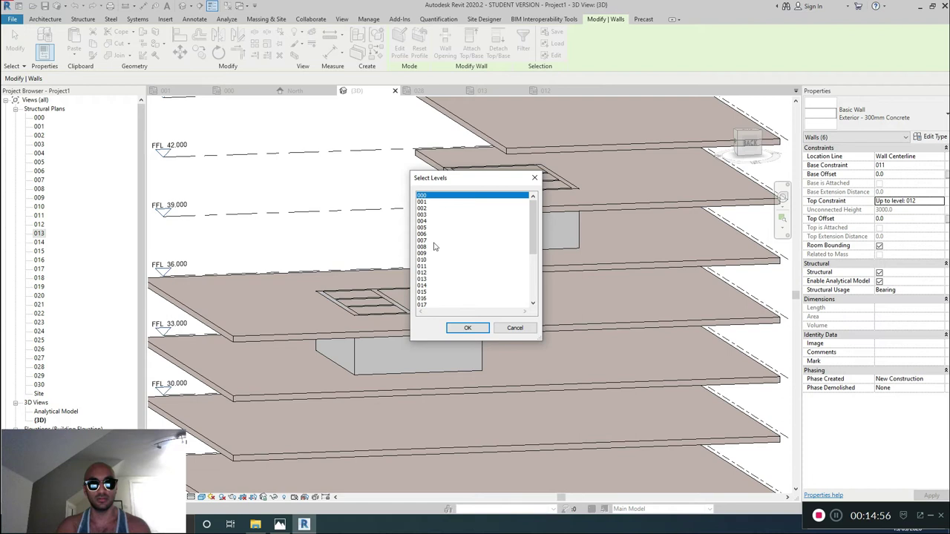
click(426, 265)
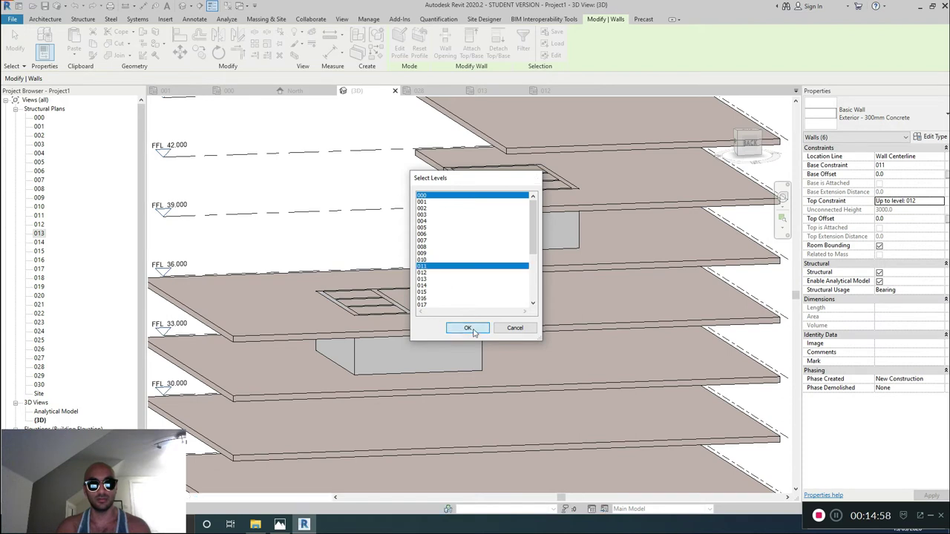
click(467, 327)
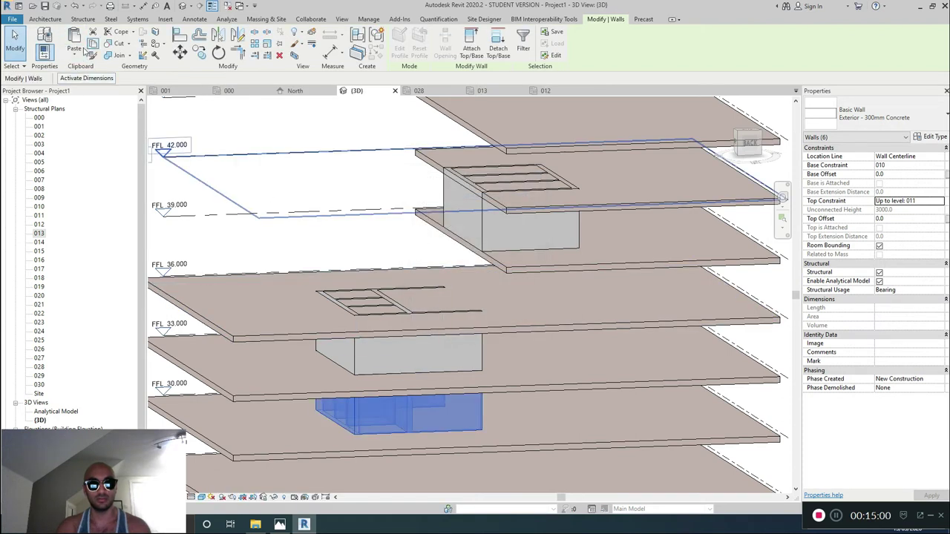
Step: Paste the core walls aligned to levels 001 through 010
click(84, 49)
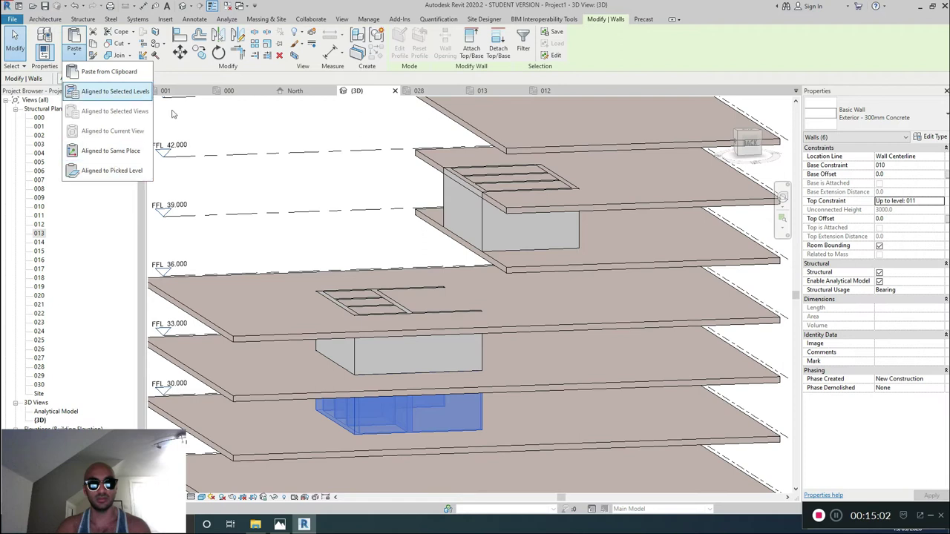
click(115, 92)
click(424, 201)
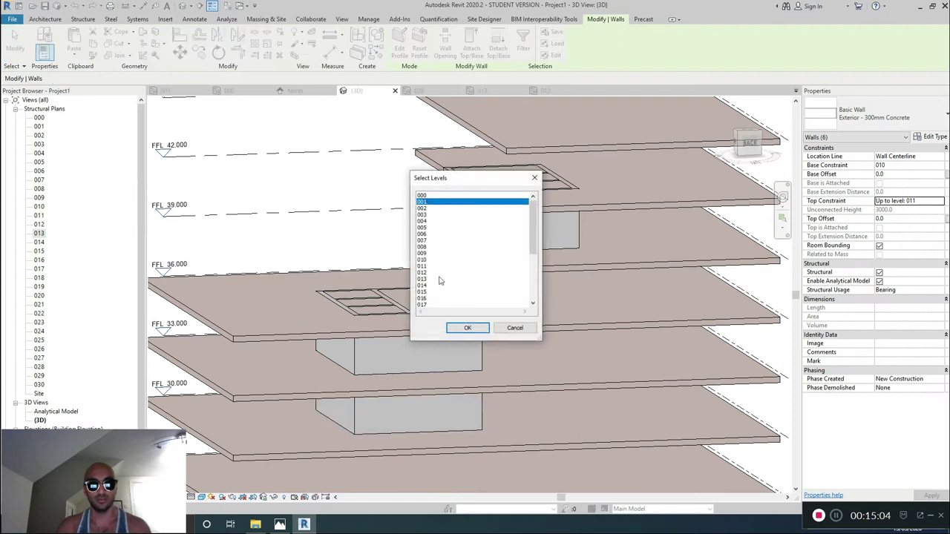
shift+click(436, 261)
click(464, 329)
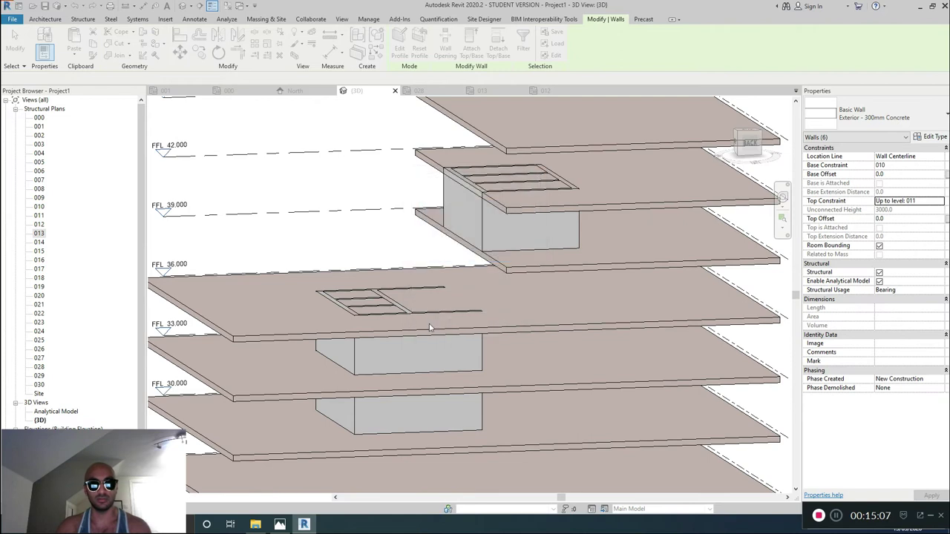
scroll(488, 383, down, 5)
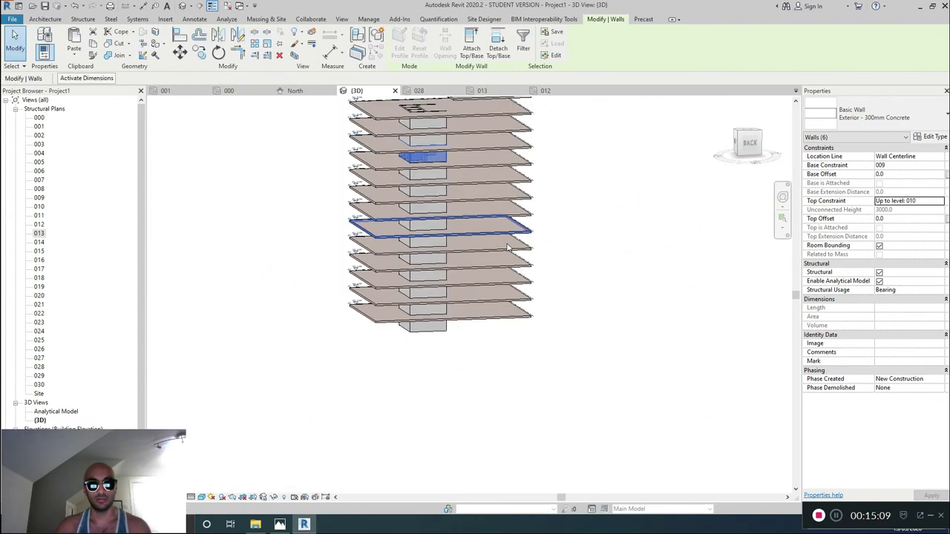
scroll(417, 452, up, 6)
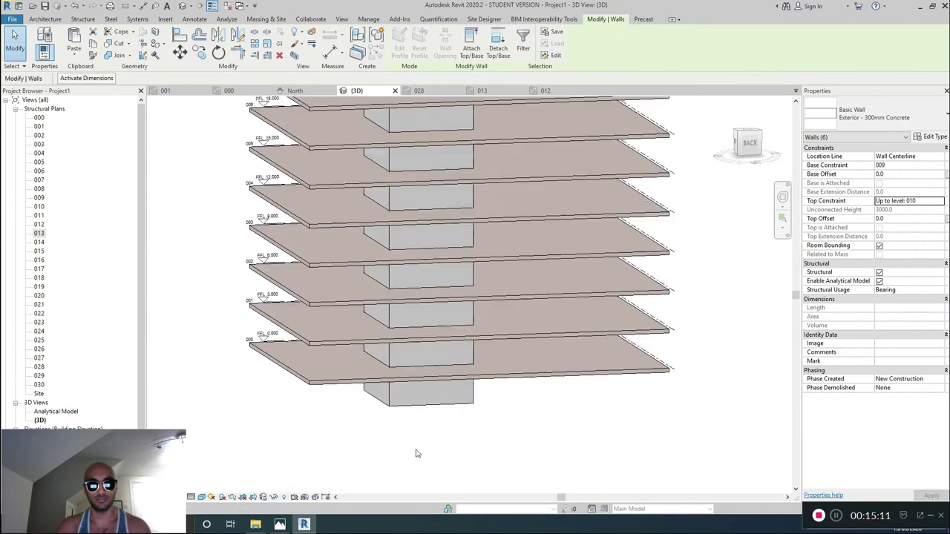
scroll(426, 351, down, 5)
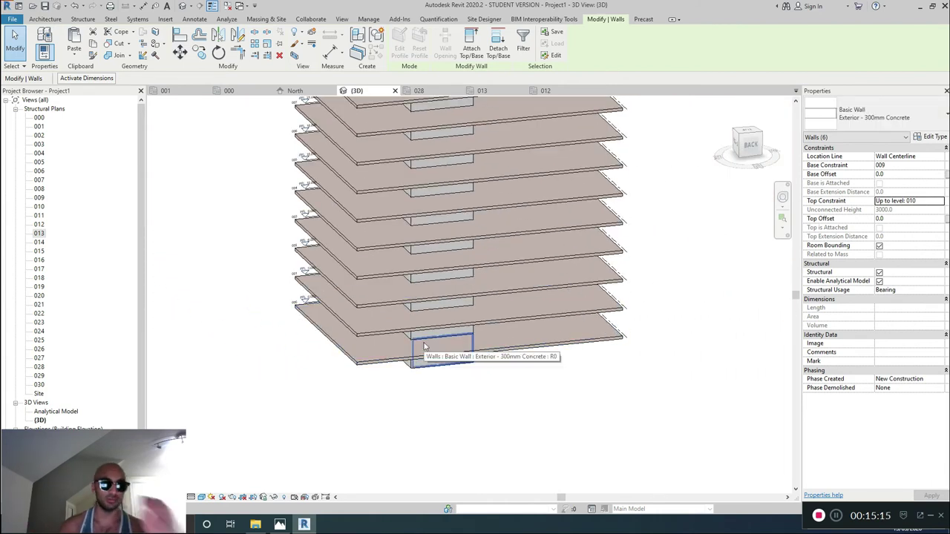
scroll(382, 347, down, 2)
scroll(419, 223, up, 3)
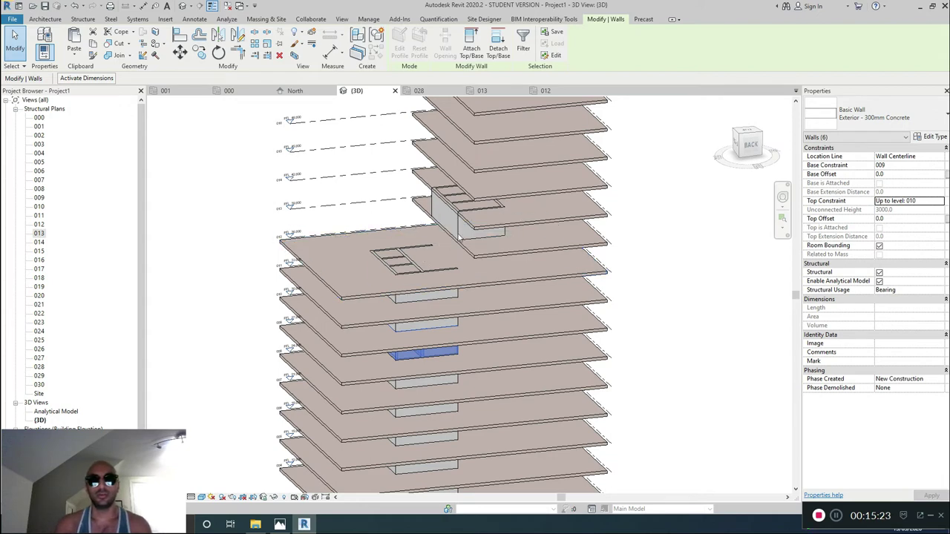
shift+middle_drag(460, 236, 486, 215)
key(Escape)
Step: Paste the core wall between levels 013 and 014 aligned to every level except 012
click(478, 208)
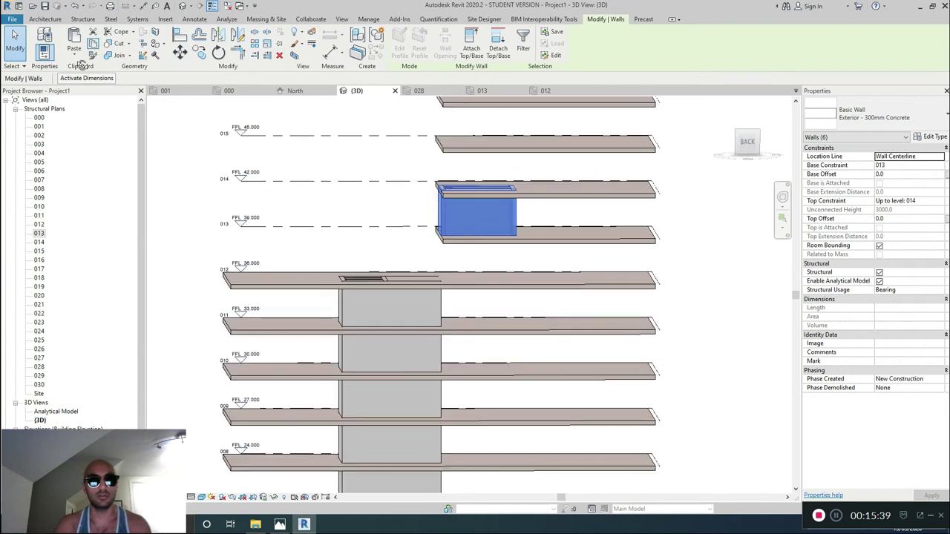
click(74, 52)
click(112, 92)
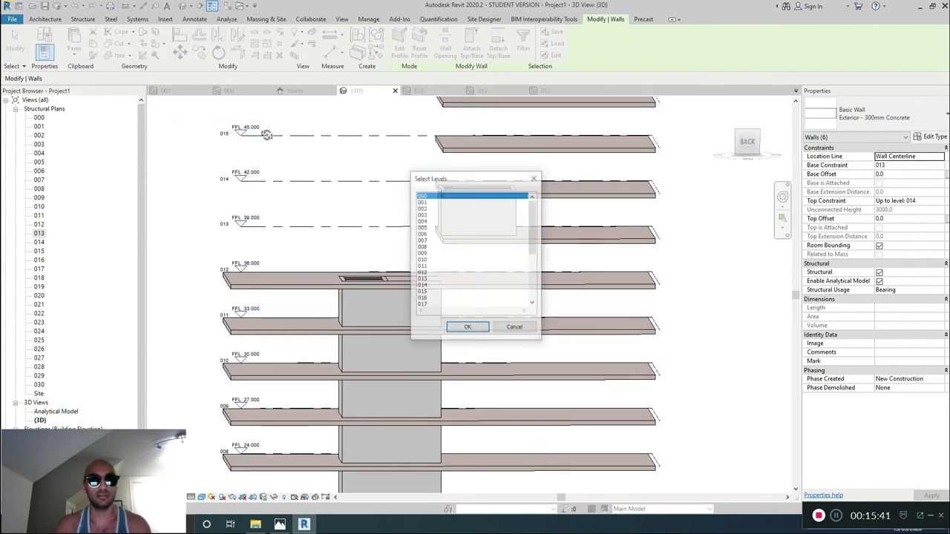
scroll(456, 291, down, 5)
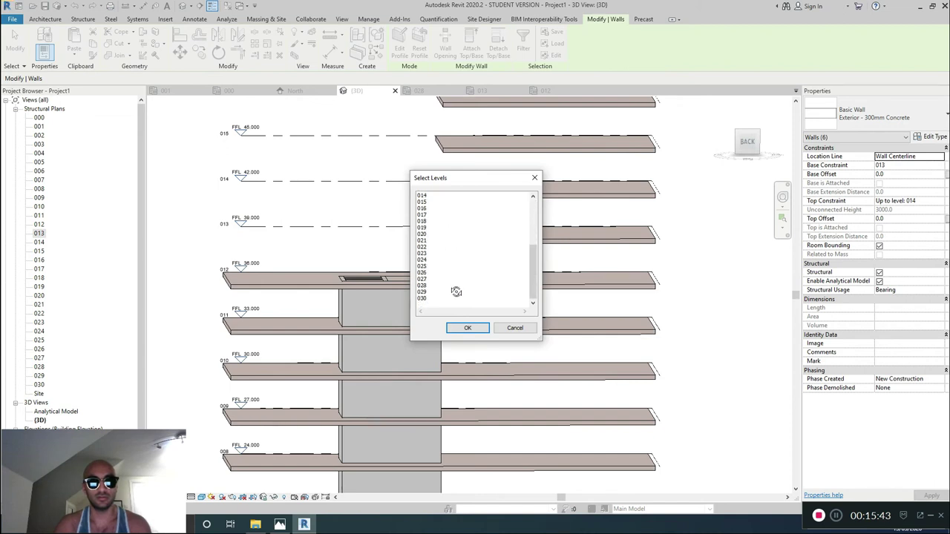
key(ctrl+a)
scroll(454, 255, up, 3)
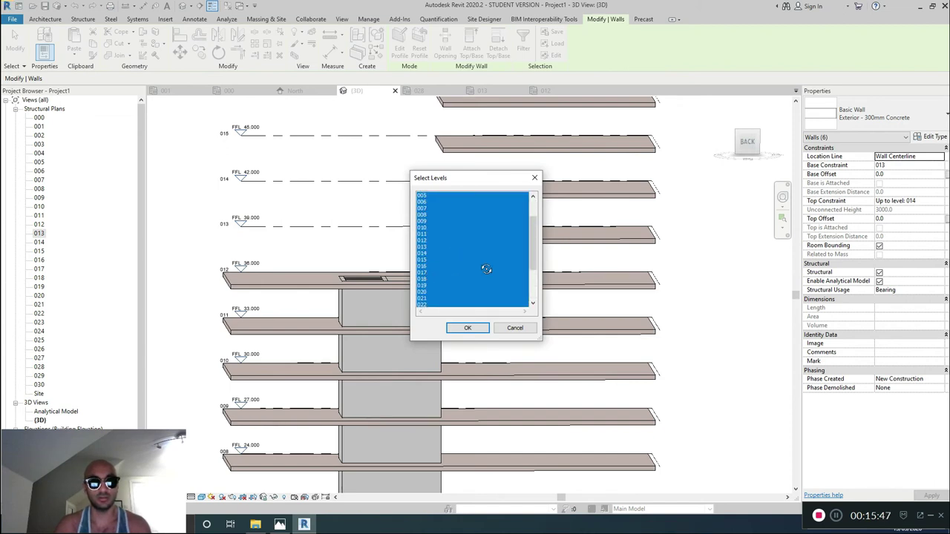
ctrl+click(433, 241)
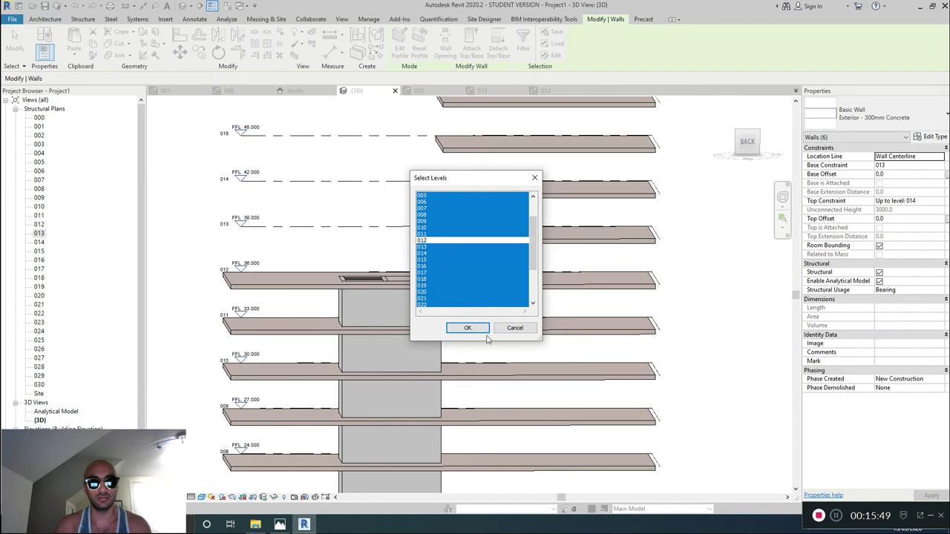
click(469, 328)
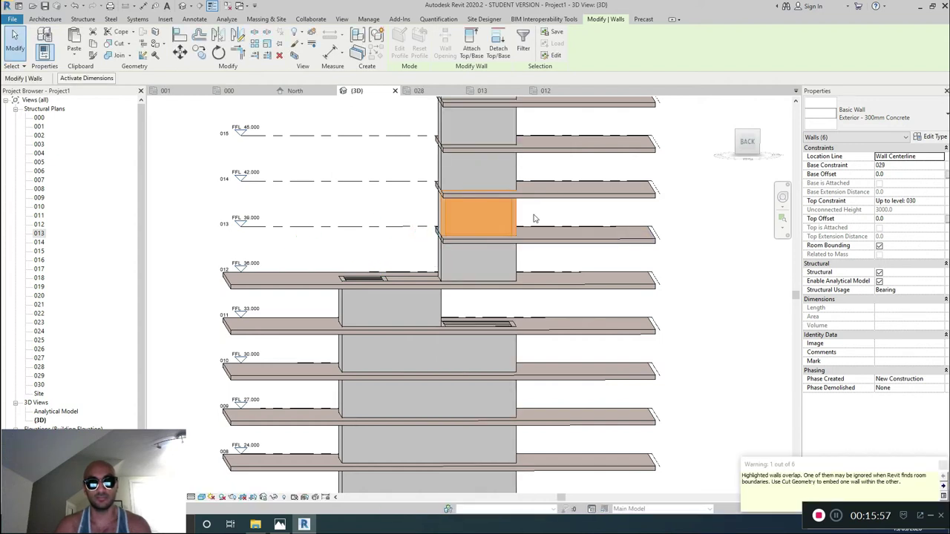
Step: Delete the duplicate wall left between levels 013 and 014
key(Escape)
shift+middle_drag(535, 216, 439, 218)
click(434, 219)
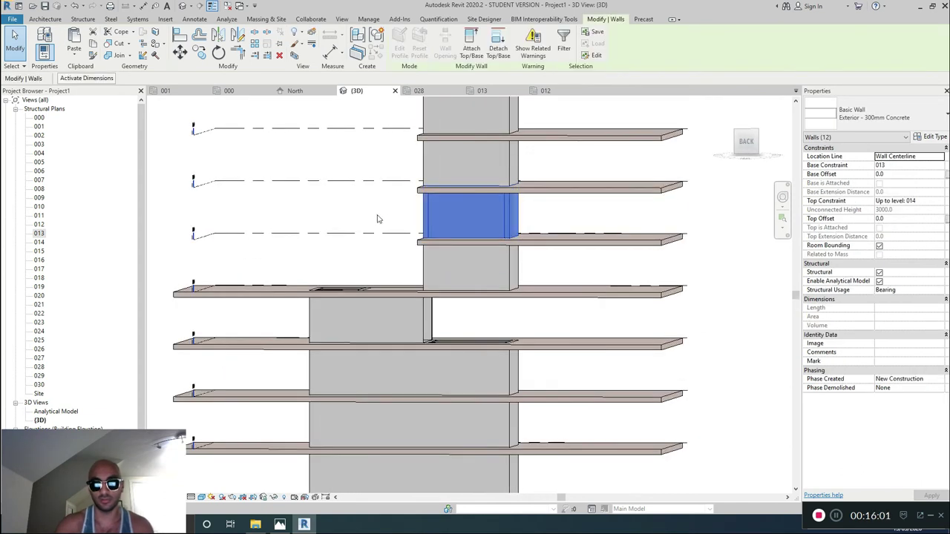
key(Delete)
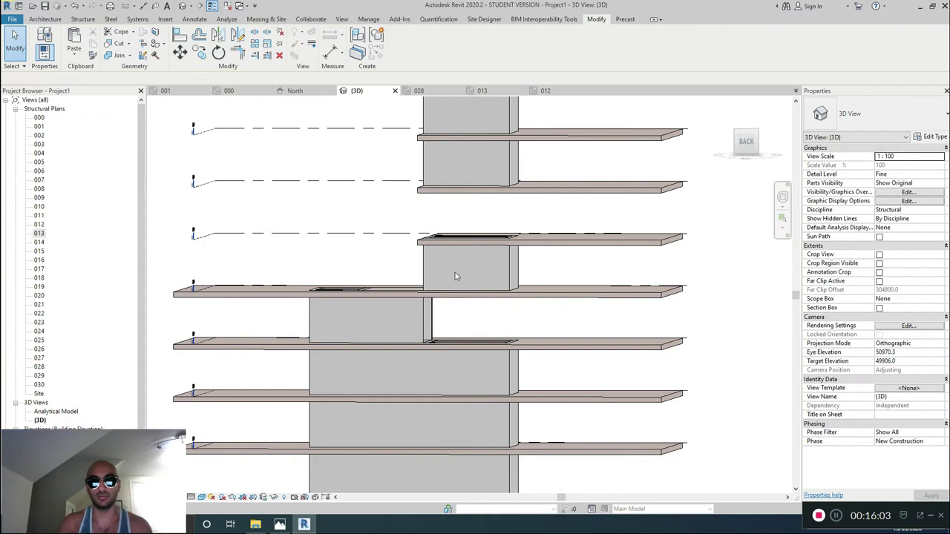
scroll(469, 267, up, 3)
shift+middle_drag(469, 267, 569, 312)
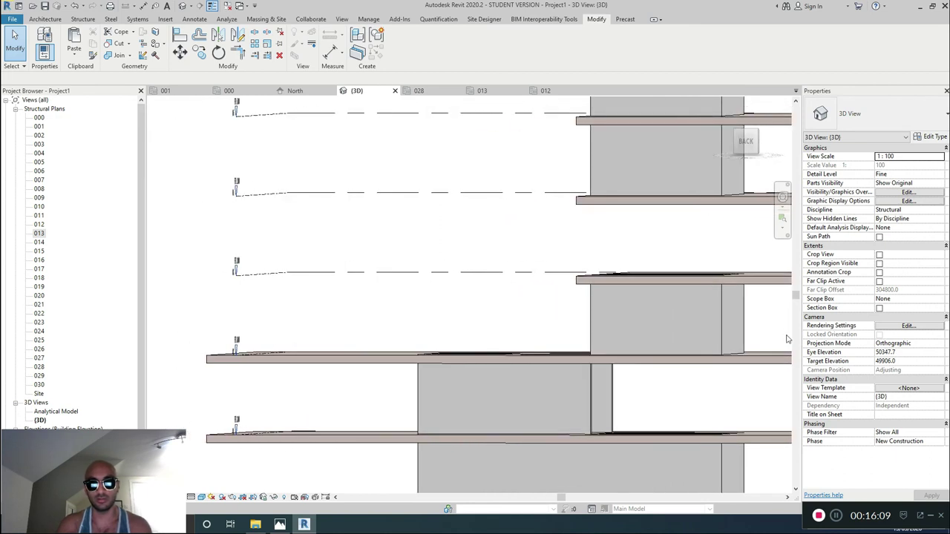
Step: Paste the six core walls of one storey aligned to levels 013 and 011
drag(720, 320, 565, 331)
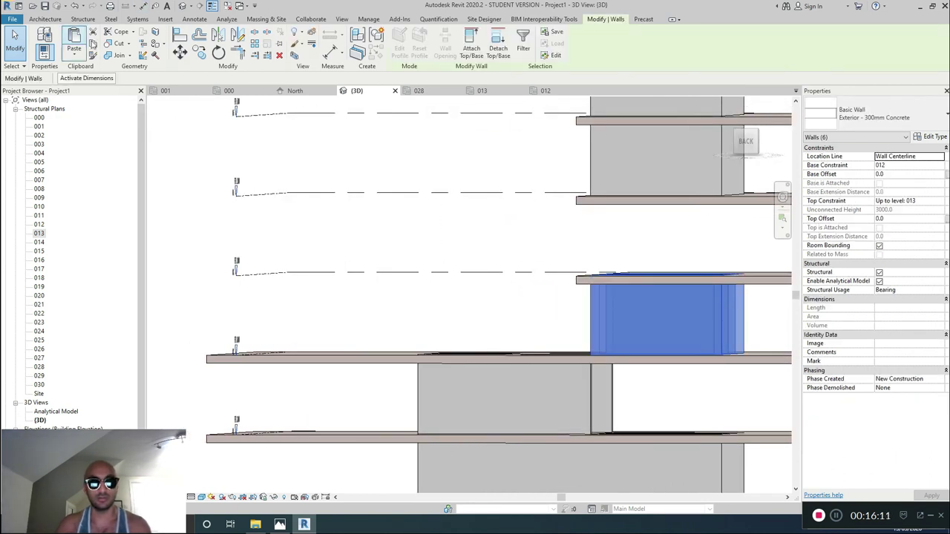
click(81, 58)
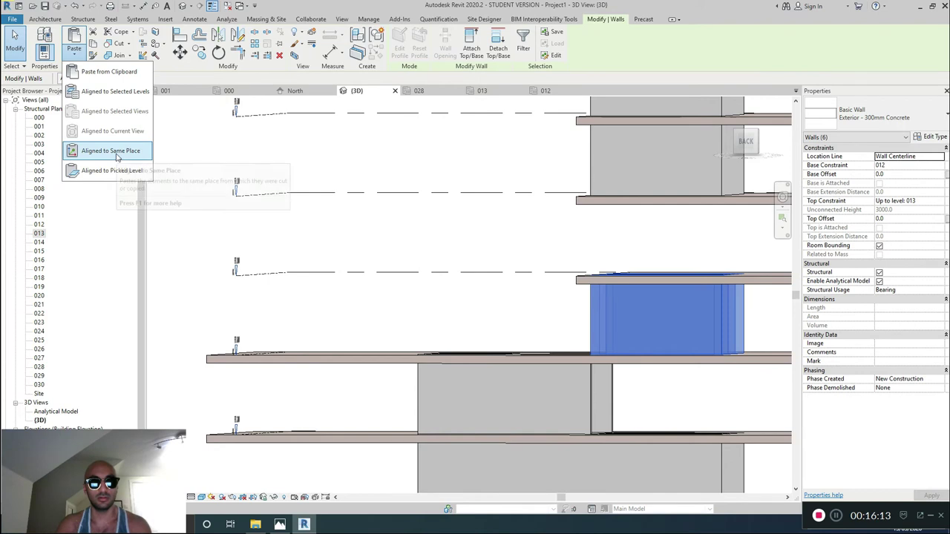
click(117, 92)
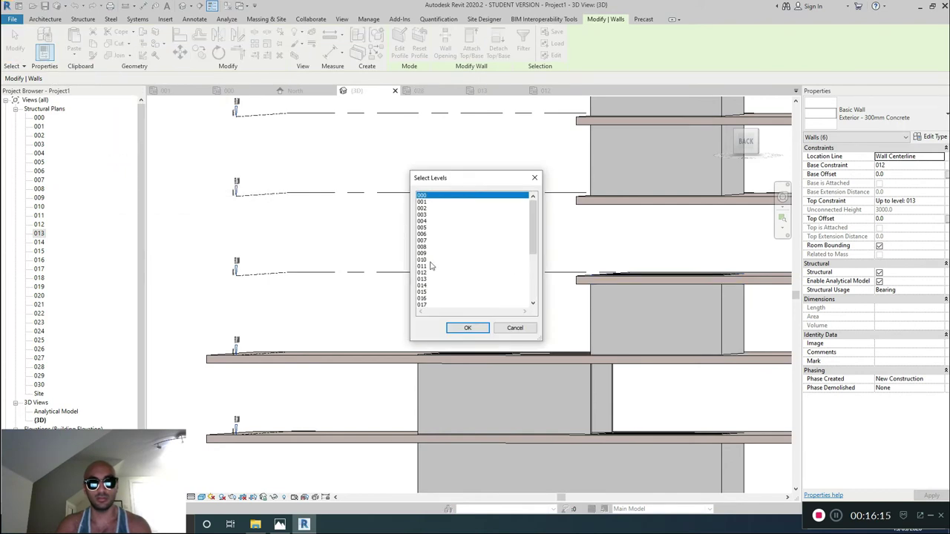
click(428, 279)
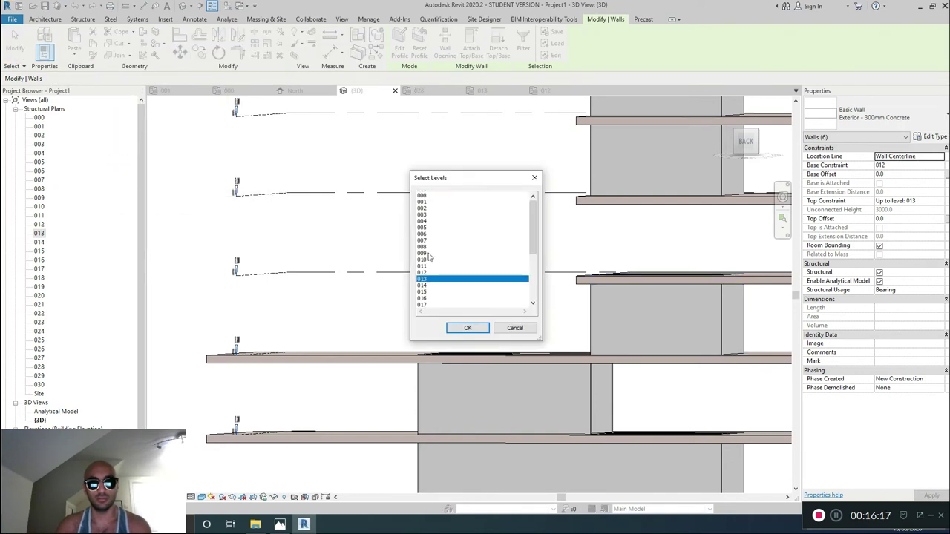
ctrl+click(428, 267)
click(481, 335)
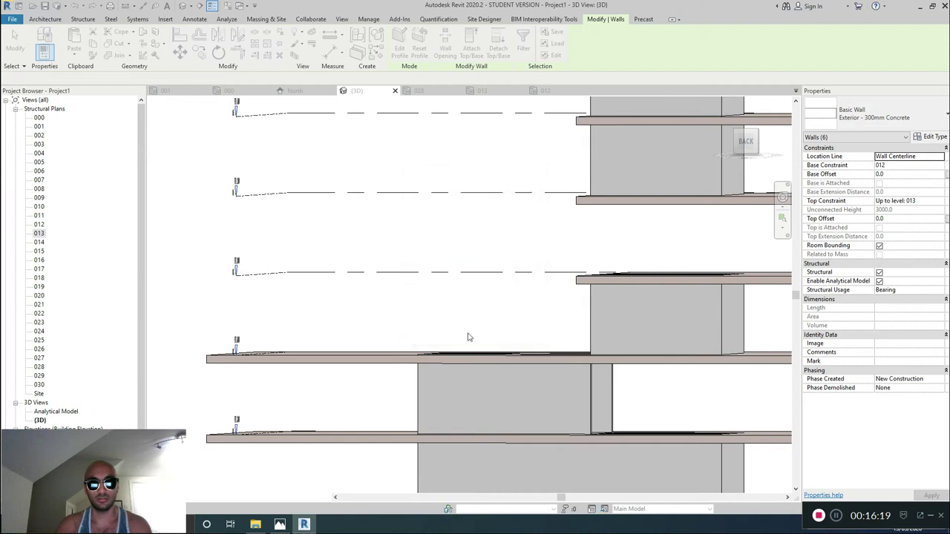
Step: Orbit over the tower to inspect the pasted walls and select a single core wall
scroll(512, 304, down, 2)
shift+middle_drag(497, 292, 192, 107)
shift+middle_drag(564, 386, 605, 364)
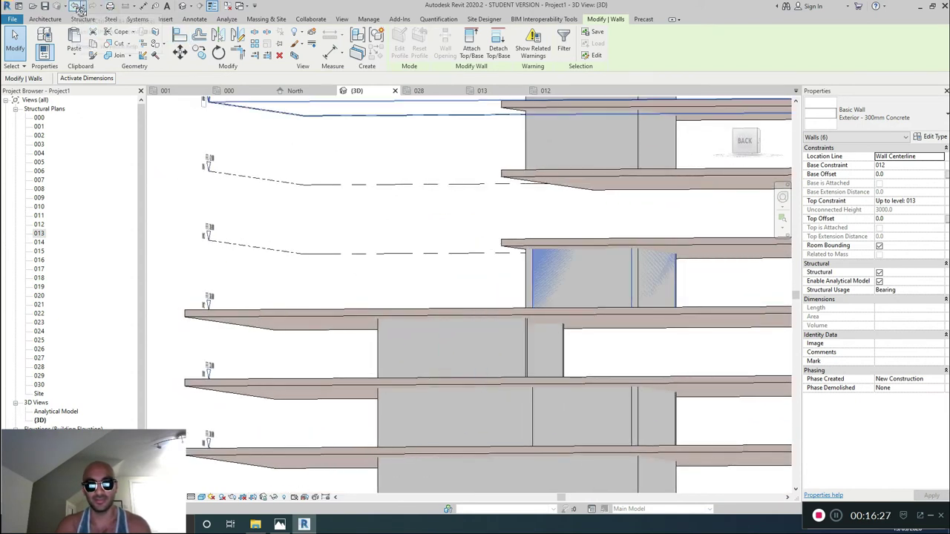
click(691, 281)
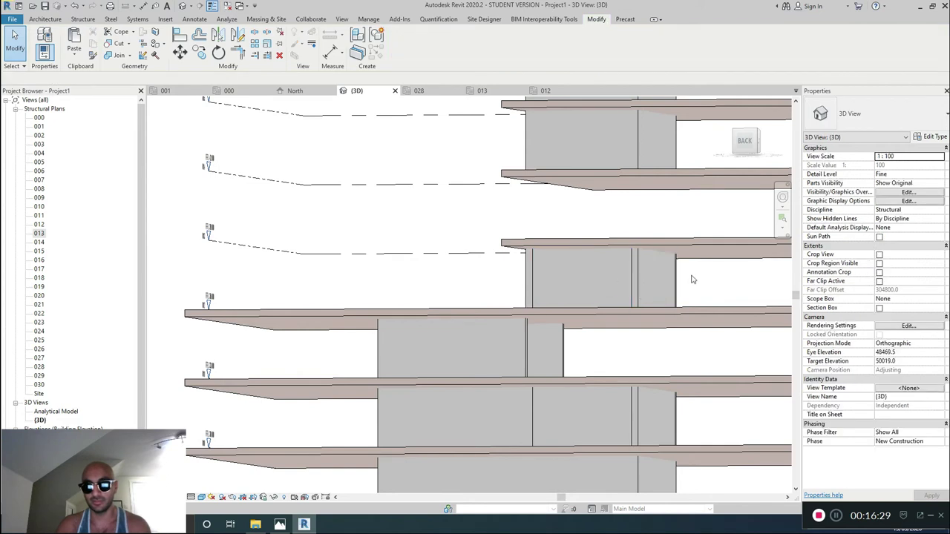
click(673, 280)
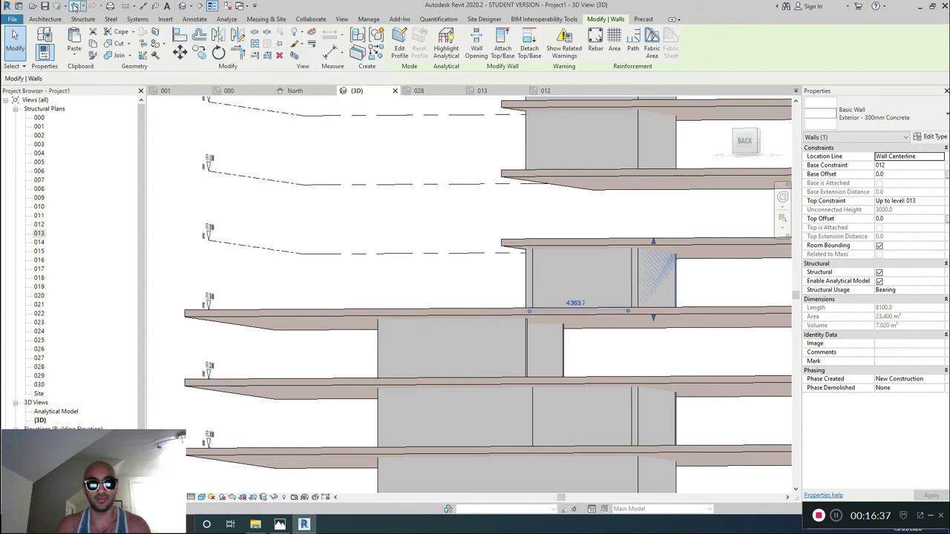
Step: Undo the wall change, then paste the six core walls aligned to levels 014 and 012
click(74, 5)
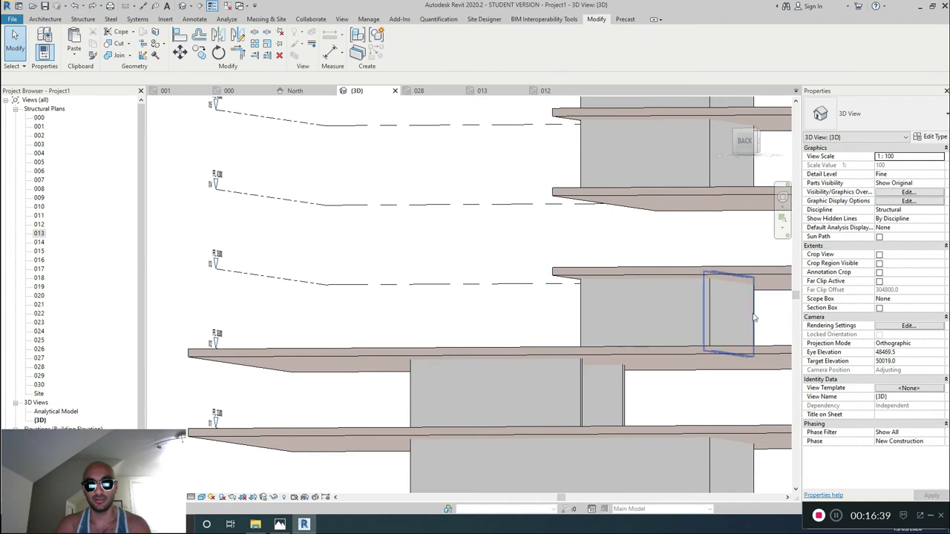
middle_drag(727, 289, 630, 351)
drag(631, 344, 397, 348)
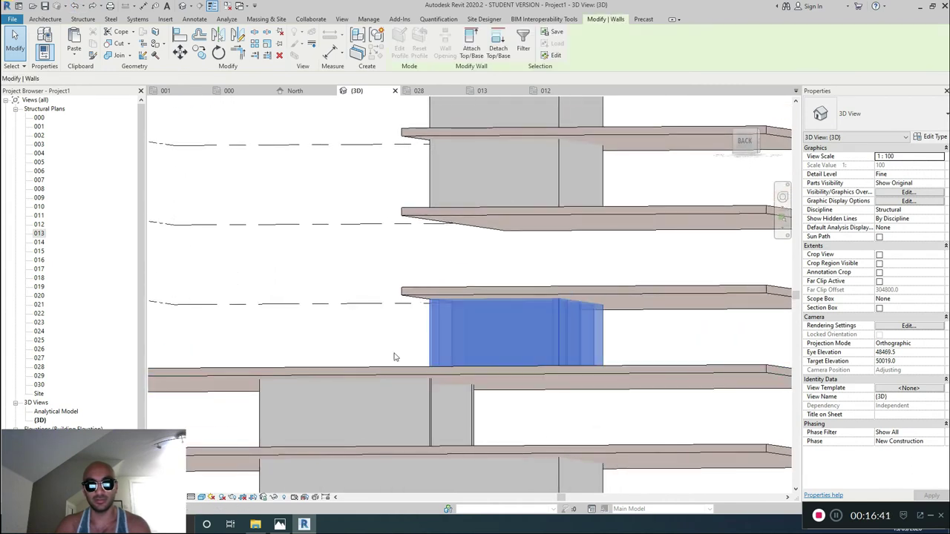
click(74, 50)
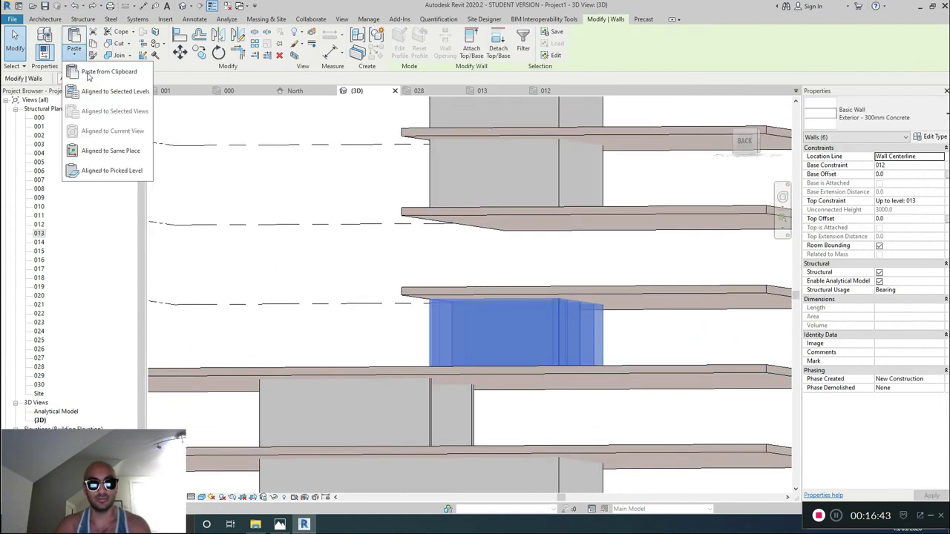
click(126, 92)
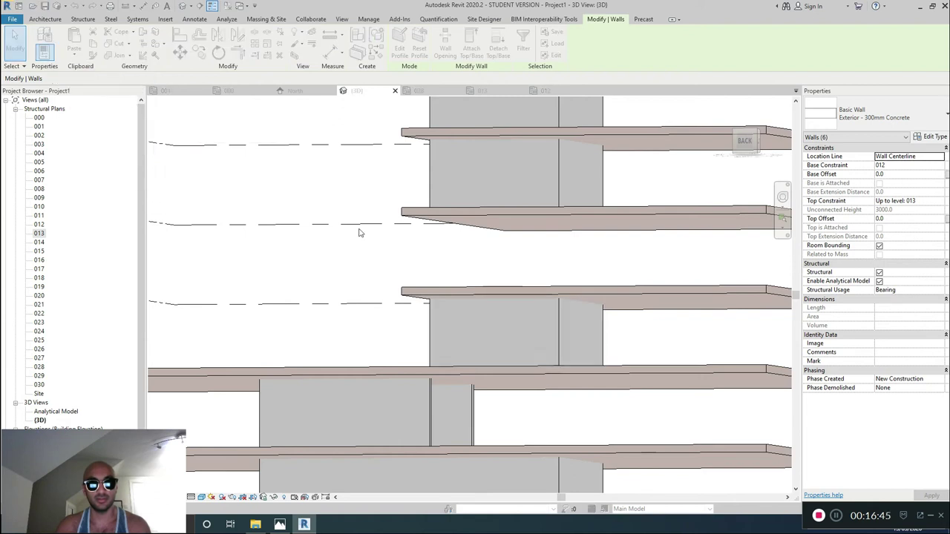
scroll(437, 265, down, 1)
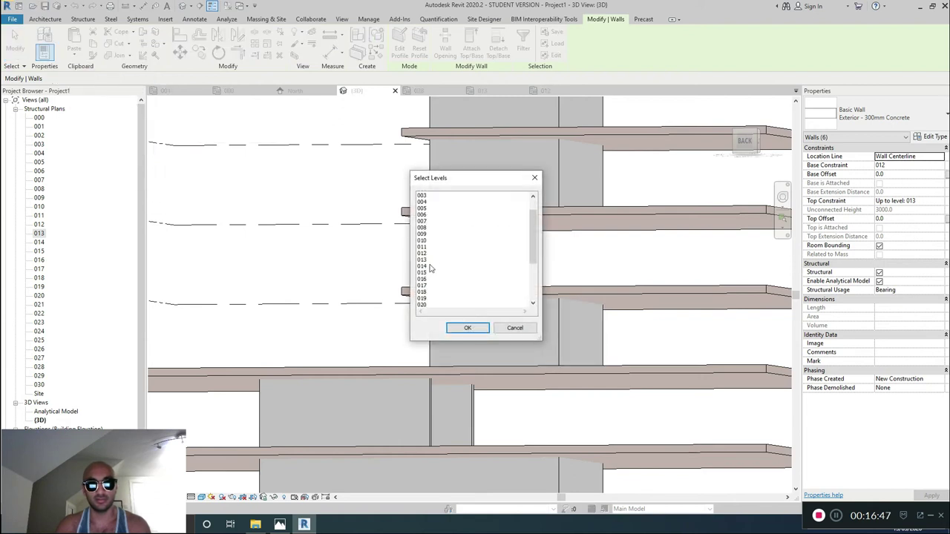
click(431, 266)
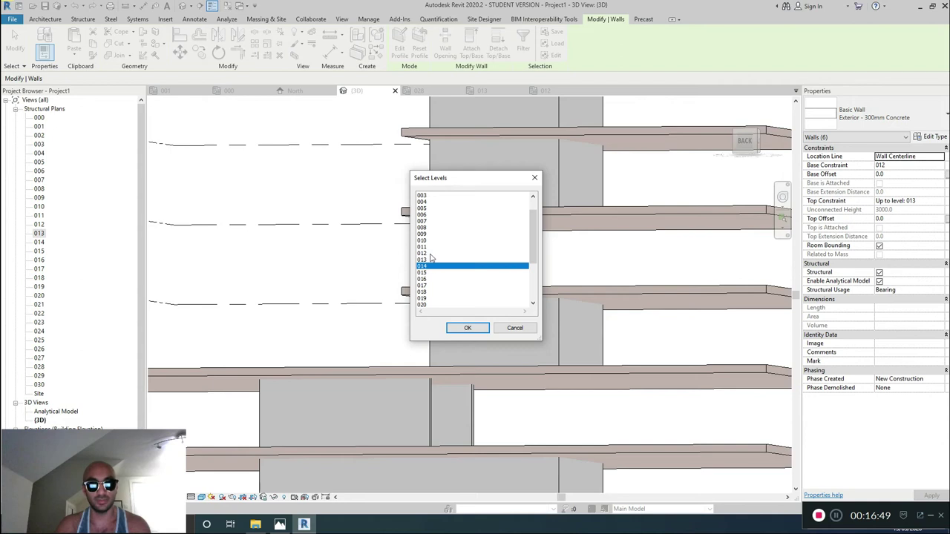
ctrl+click(431, 253)
click(479, 330)
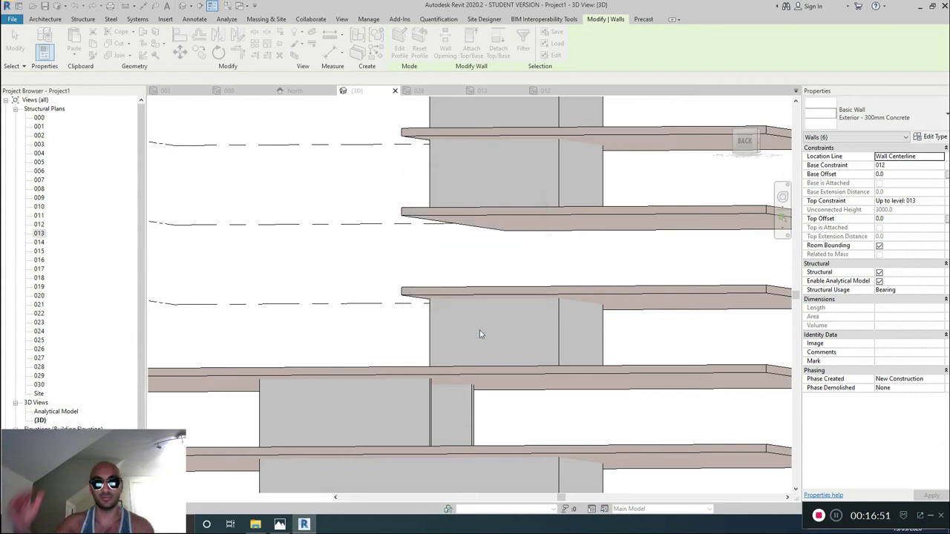
click(343, 251)
shift+middle_drag(342, 251, 479, 389)
scroll(437, 322, down, 6)
scroll(509, 377, down, 4)
scroll(467, 392, up, 4)
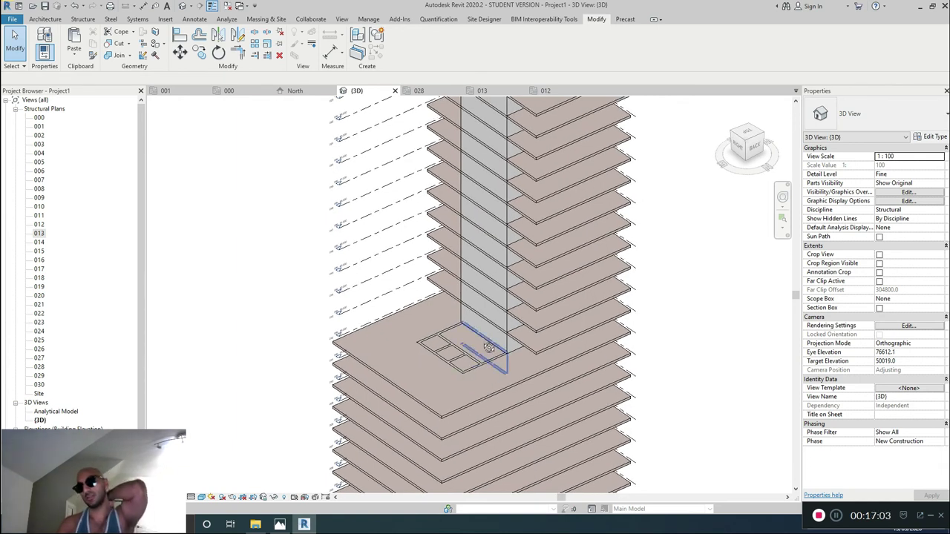
scroll(488, 343, up, 6)
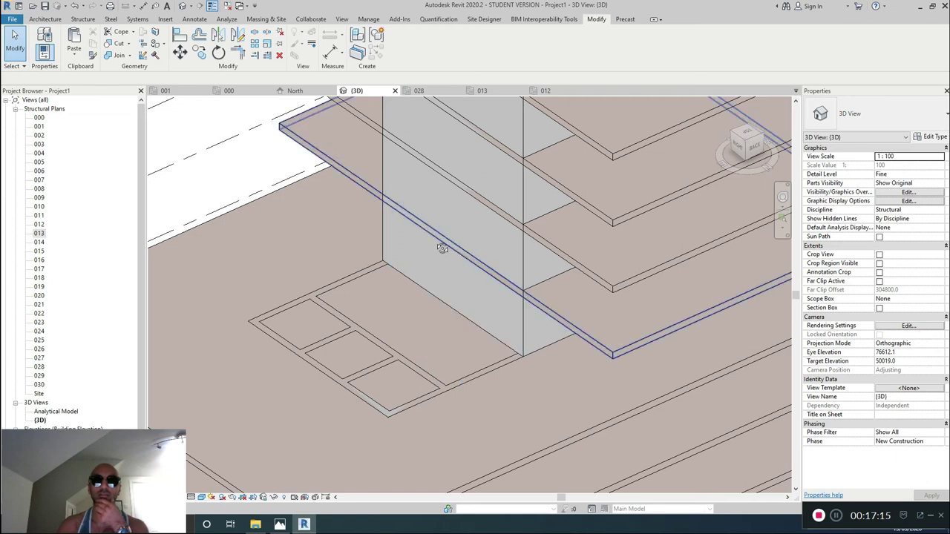
middle_drag(540, 331, 538, 306)
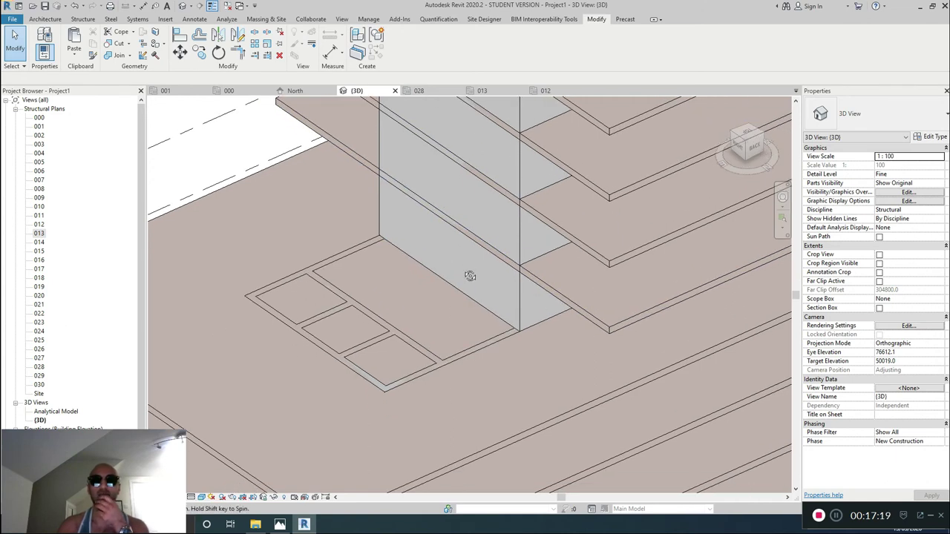
middle_drag(470, 276, 508, 316)
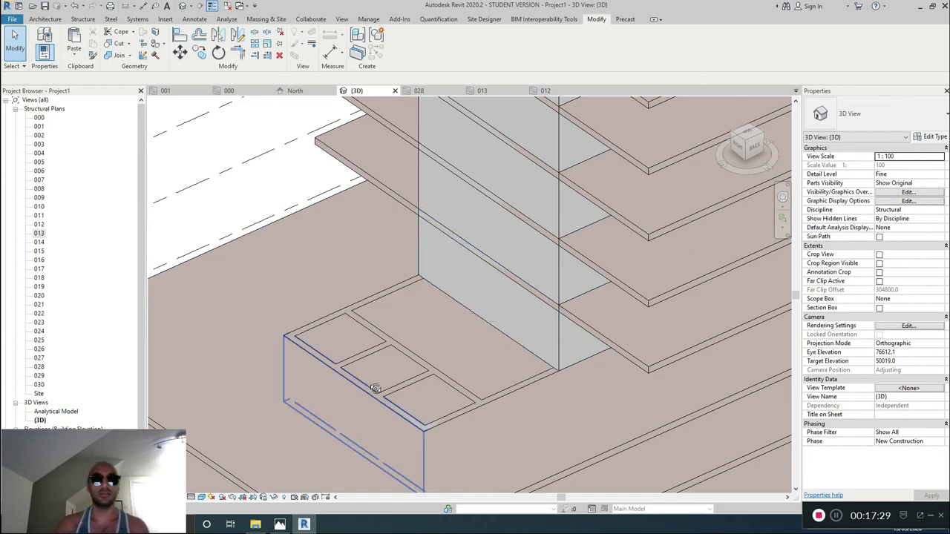
Step: Open the level 012 structural plan and drag a left-half core wall to a new position
double_click(47, 225)
scroll(451, 301, up, 4)
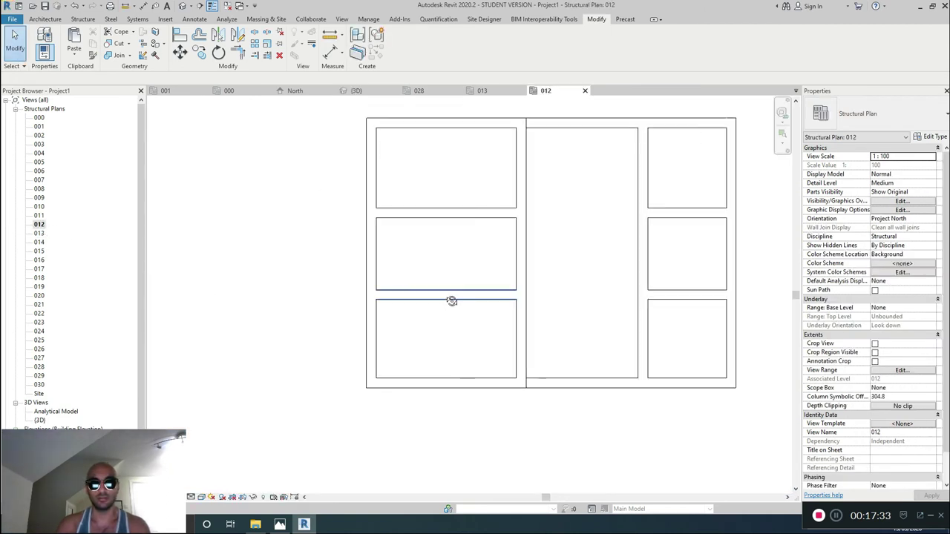
click(451, 300)
key(Escape)
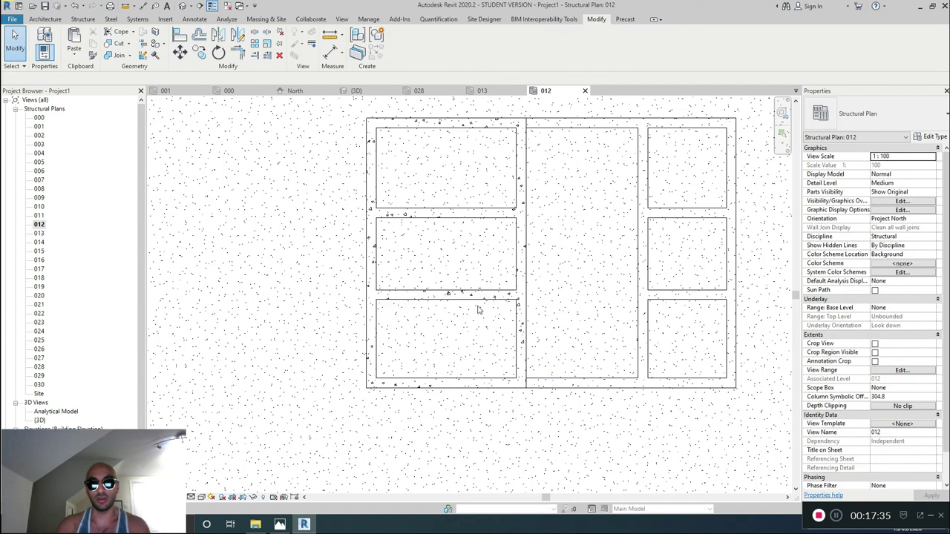
drag(479, 304, 470, 182)
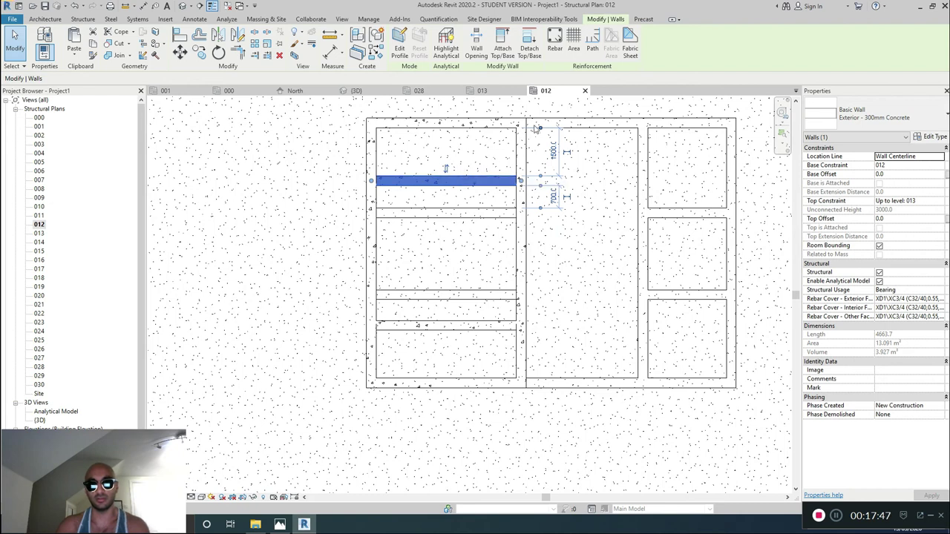
key(Escape)
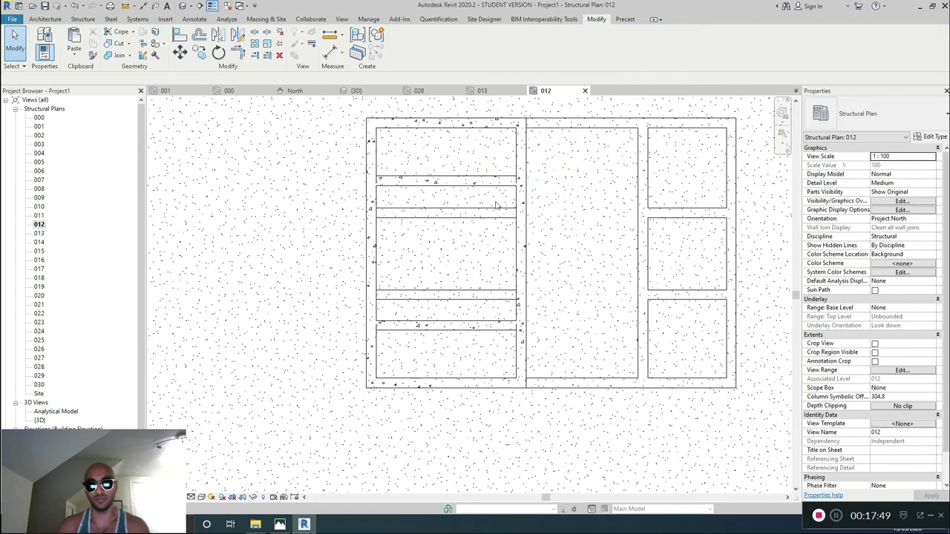
Step: Select the two lower-storey walls in the left core to check them
click(483, 215)
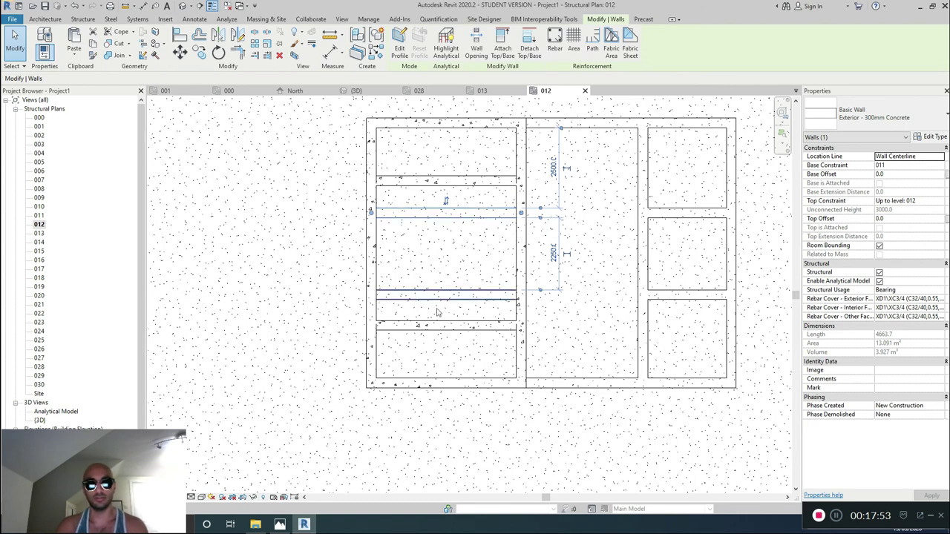
drag(479, 315, 409, 213)
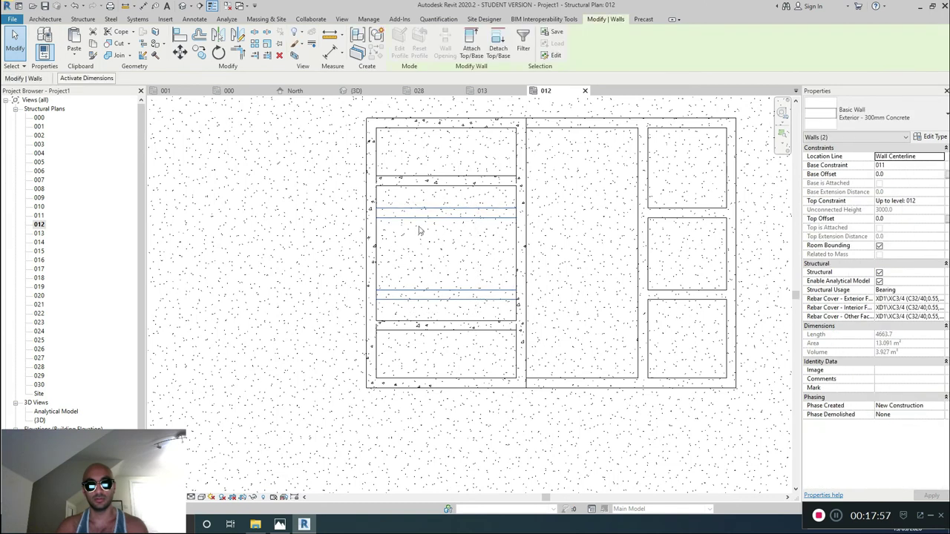
key(Escape)
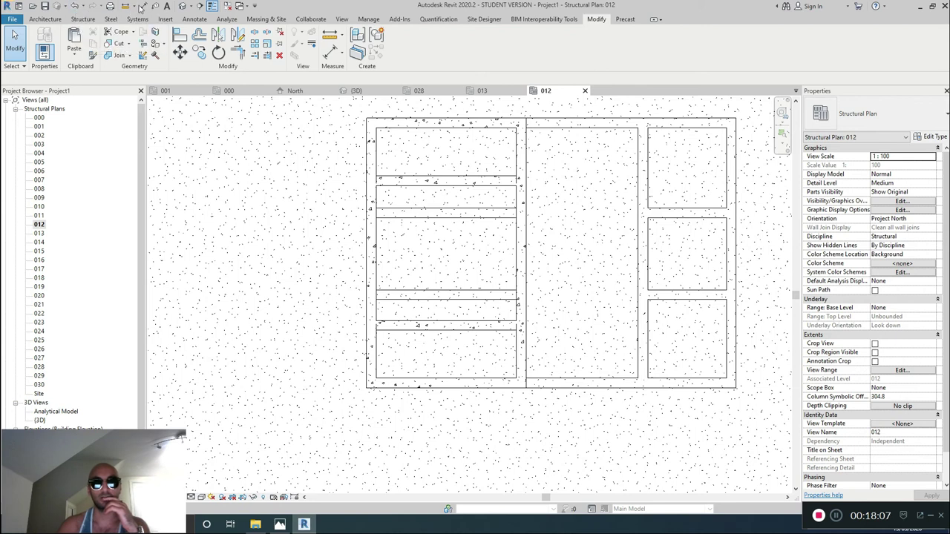
Step: In the 3D view, group the twelve lower-storey core walls as 'Core Walls 000 - 012'
click(183, 6)
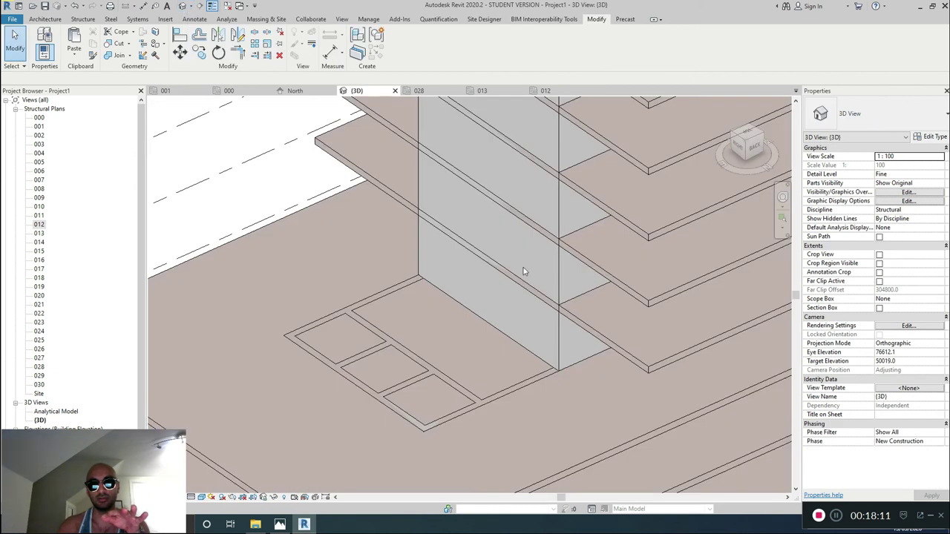
shift+middle_drag(546, 336, 705, 360)
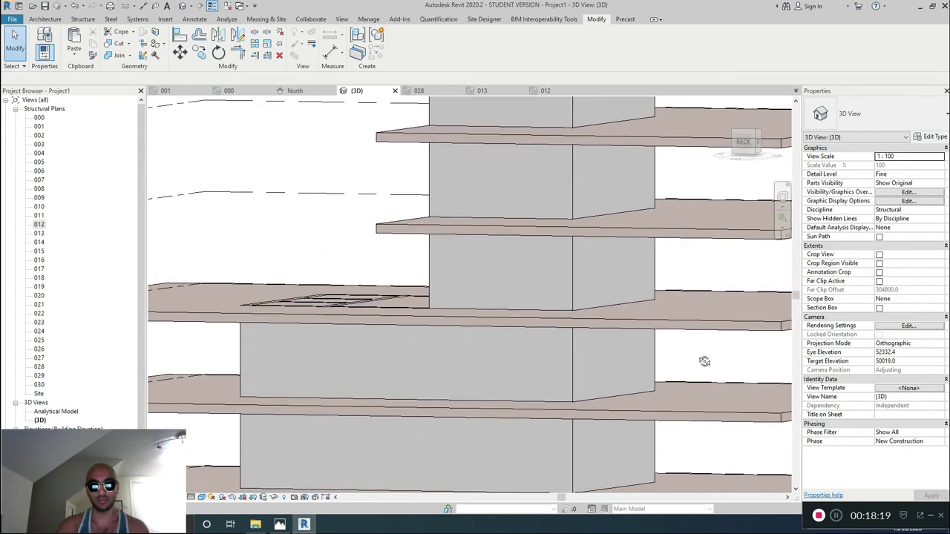
click(239, 364)
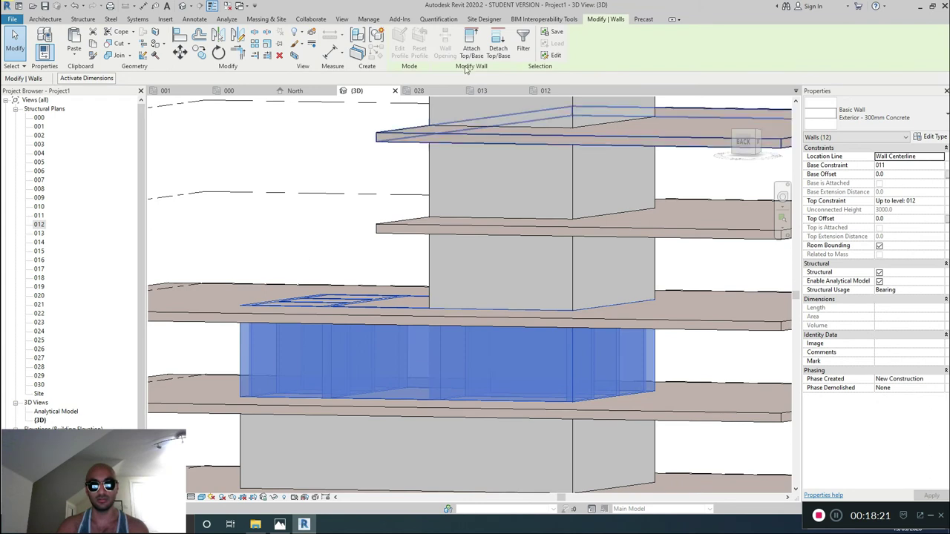
click(376, 35)
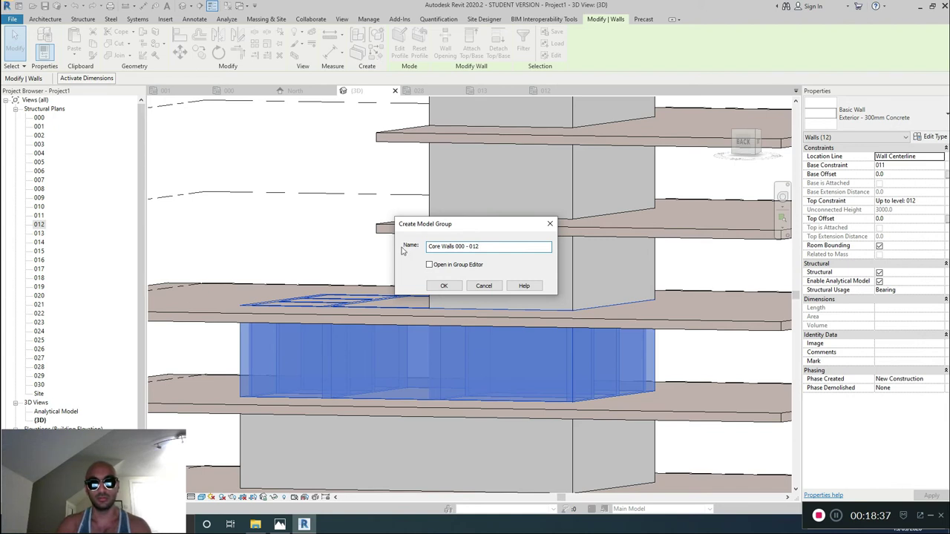
click(443, 286)
scroll(521, 174, down, 5)
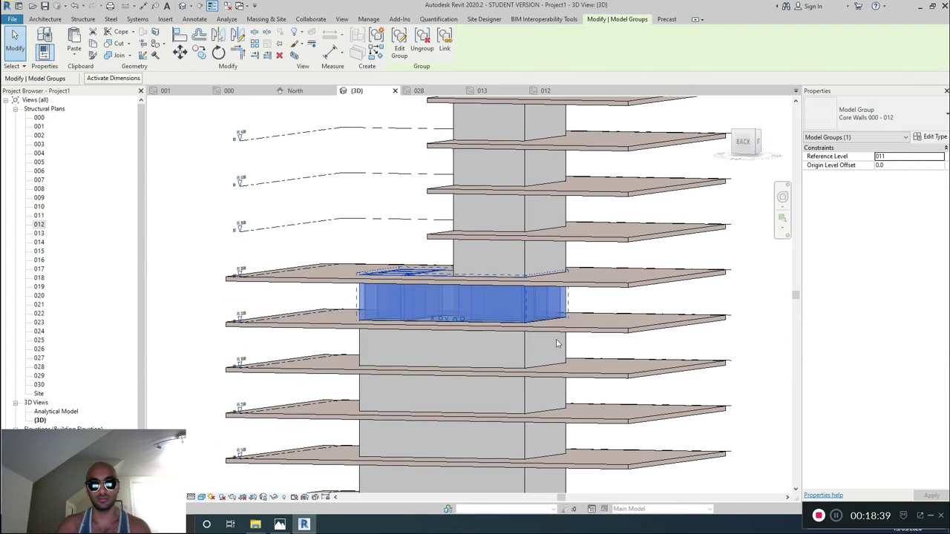
Step: Window-select the tower's core walls, confirm 144 walls in Filter, and delete them
drag(395, 483, 582, 154)
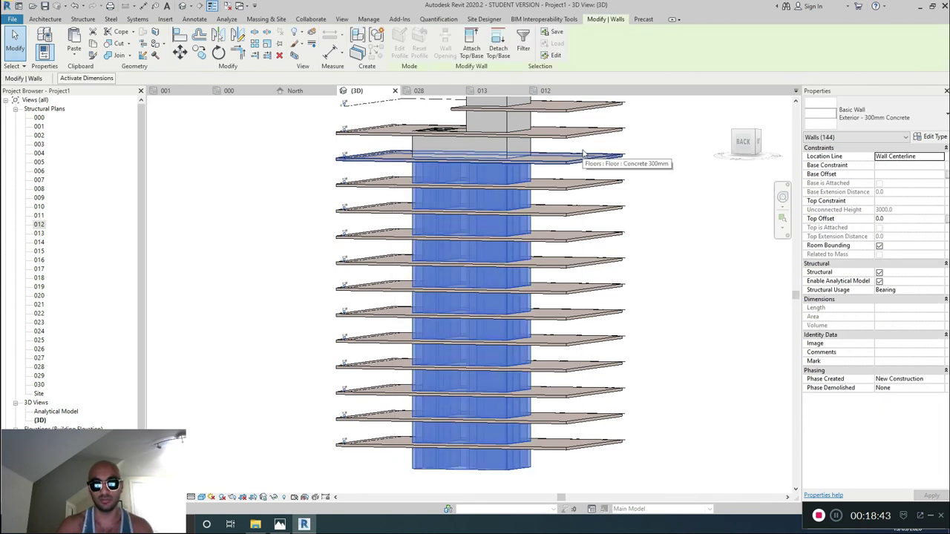
click(523, 44)
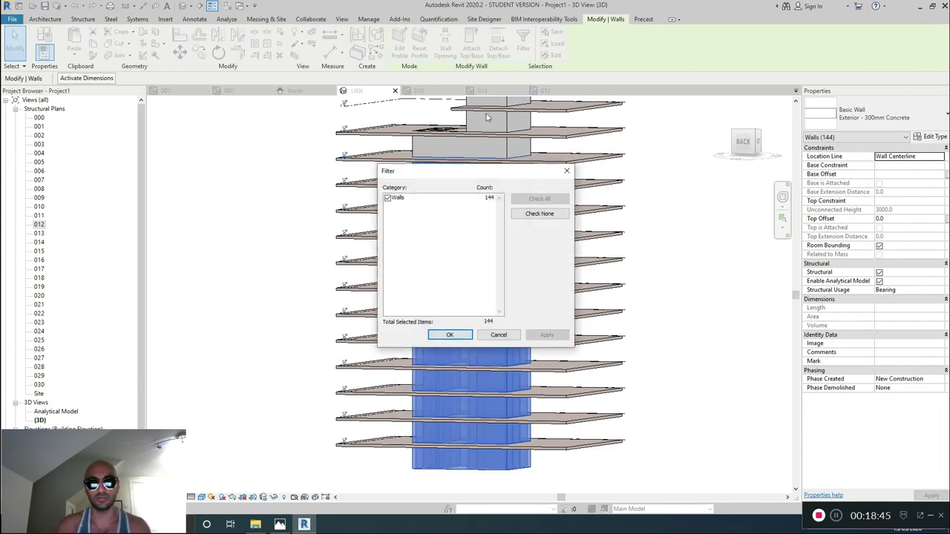
click(568, 170)
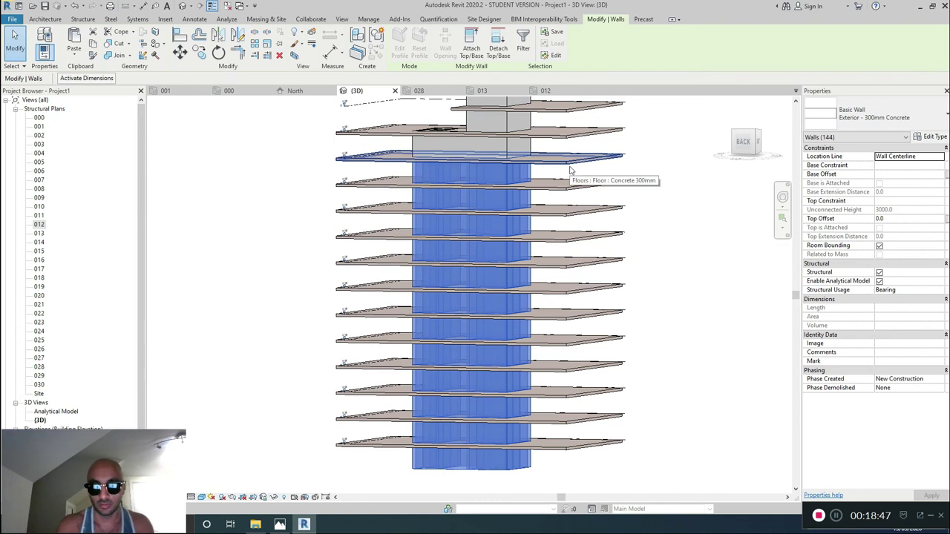
key(Delete)
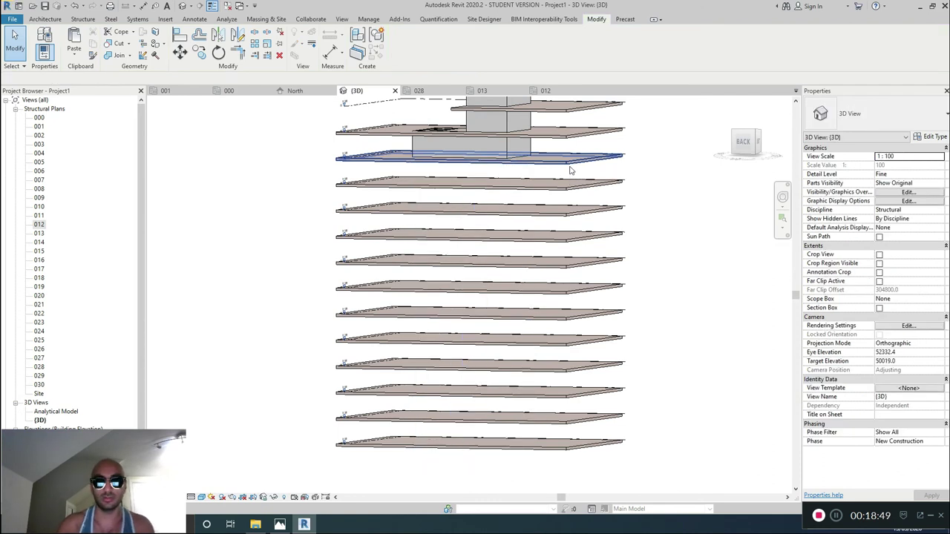
Step: Paste the Core Walls 000 - 012 group aligned to levels 000 through 011
click(529, 151)
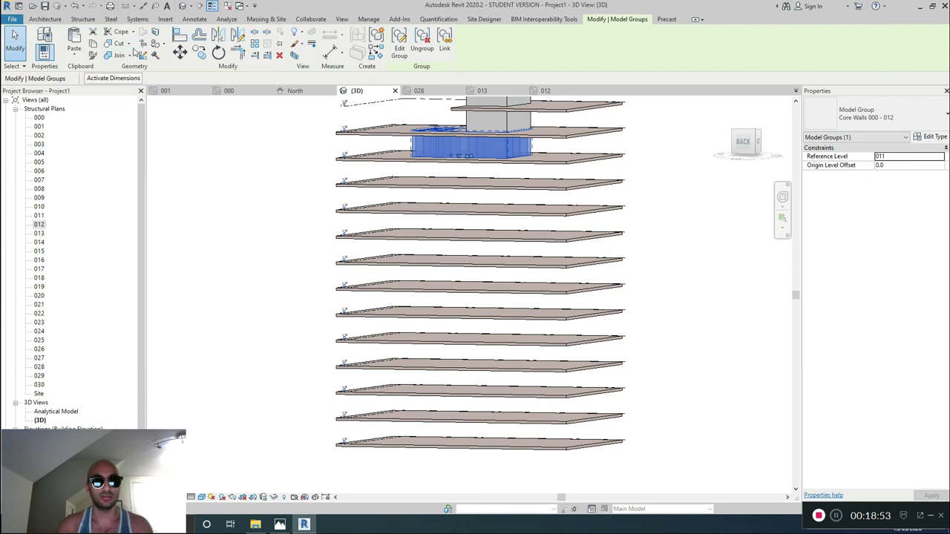
click(74, 52)
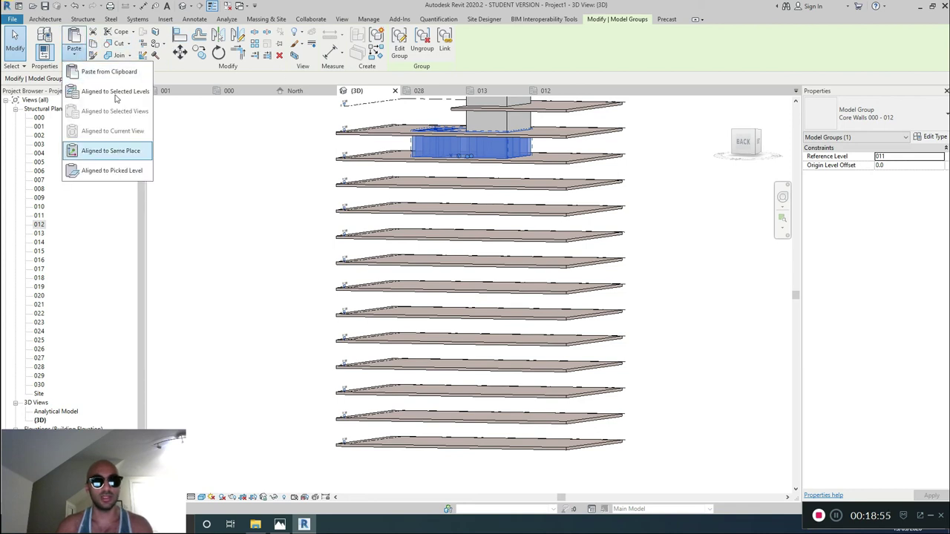
click(117, 91)
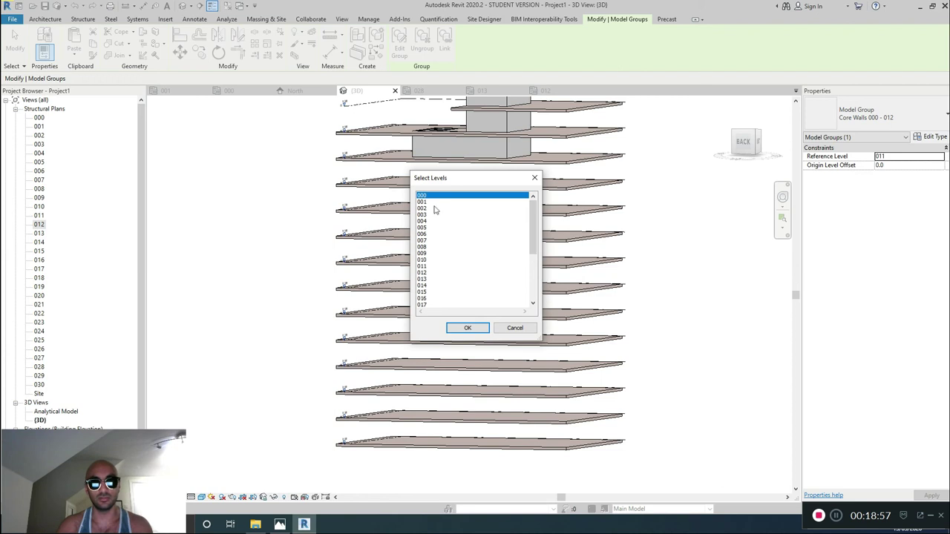
shift+click(433, 272)
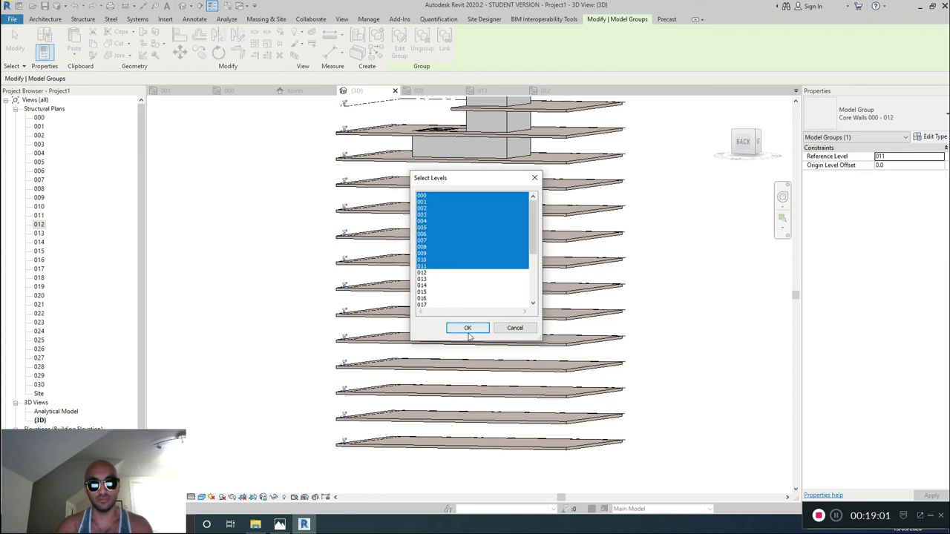
click(467, 327)
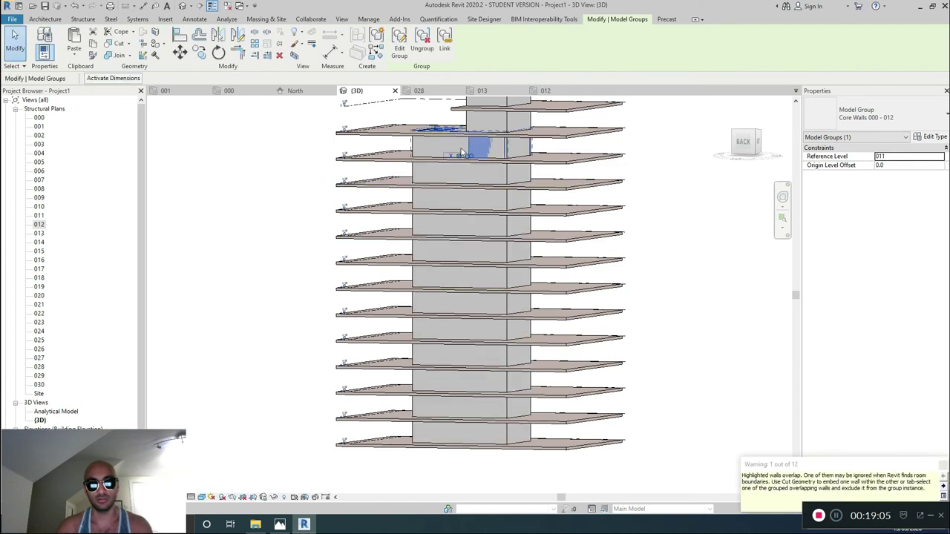
Step: Dismiss the overlap warning, clear the selection, and shift the view to the floors above
scroll(477, 148, up, 5)
click(616, 152)
click(578, 141)
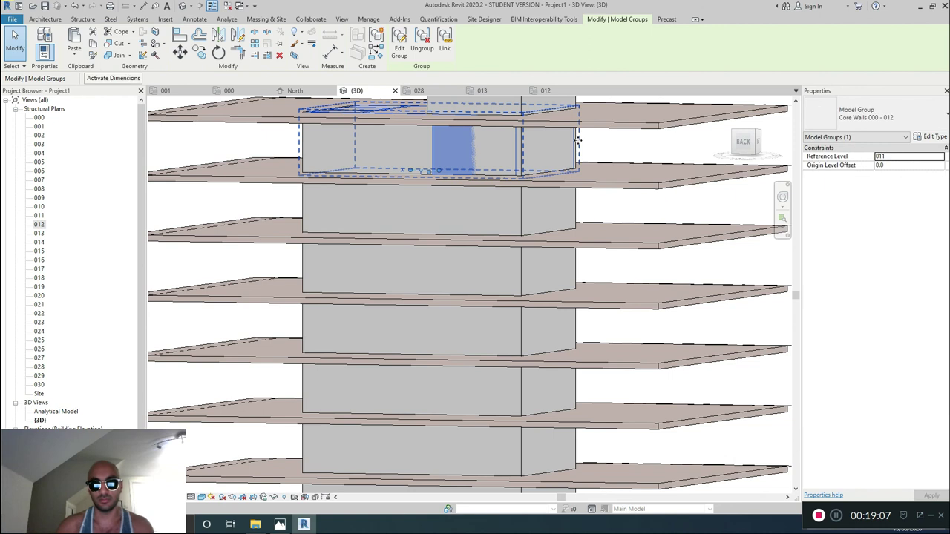
key(Escape)
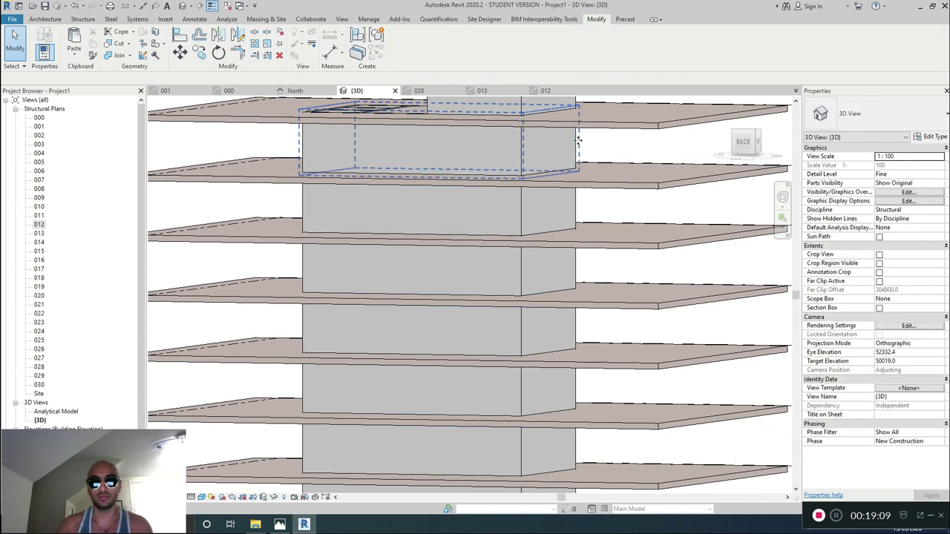
scroll(559, 364, down, 3)
middle_drag(560, 364, 569, 276)
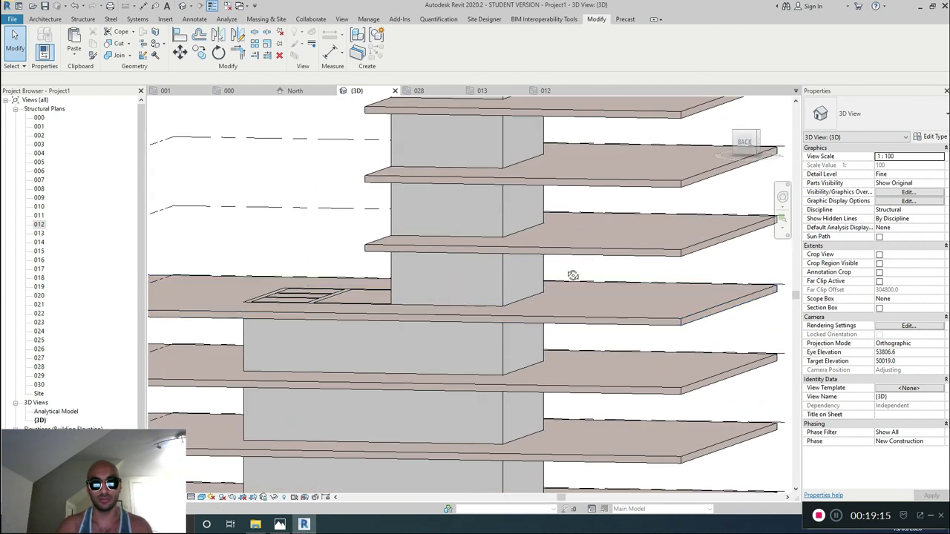
Step: Group the six level-012 core walls as 'Core Walls 012-030'
click(378, 279)
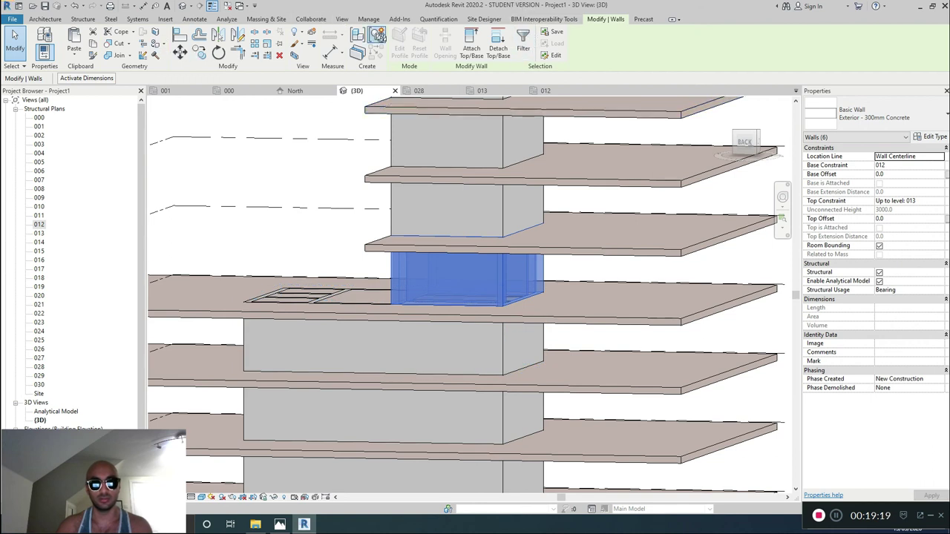
click(378, 35)
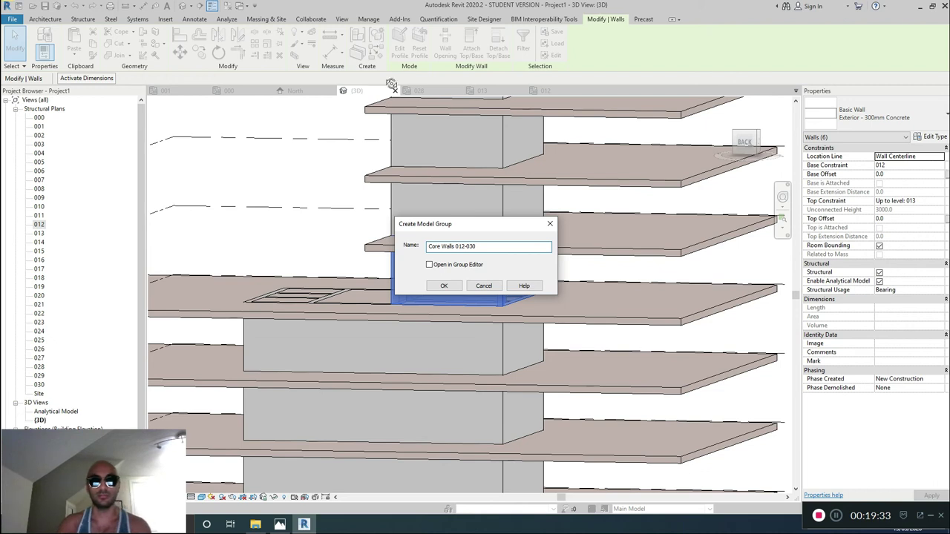
click(444, 286)
Step: Crossing-select the loose core walls up the tower and delete them
shift+middle_drag(457, 279, 562, 201)
drag(564, 199, 382, 205)
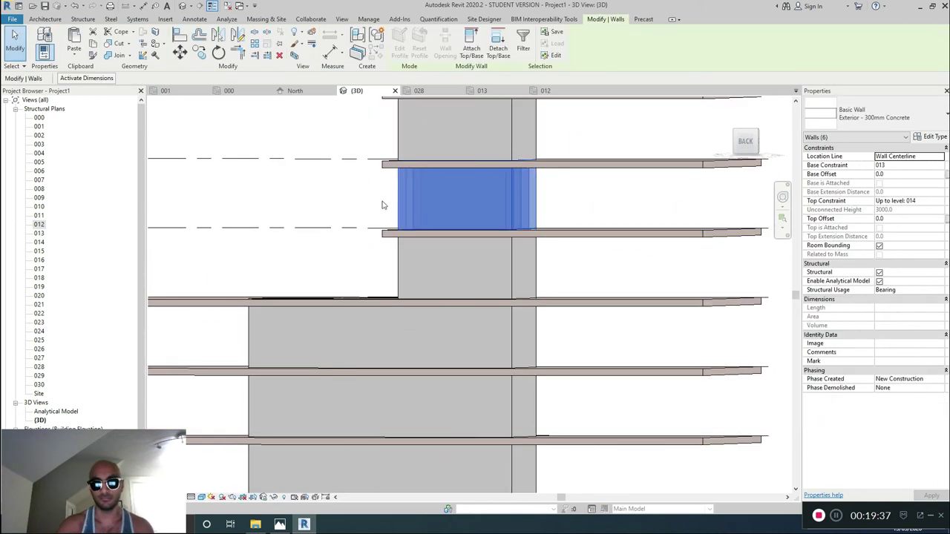
scroll(392, 204, down, 6)
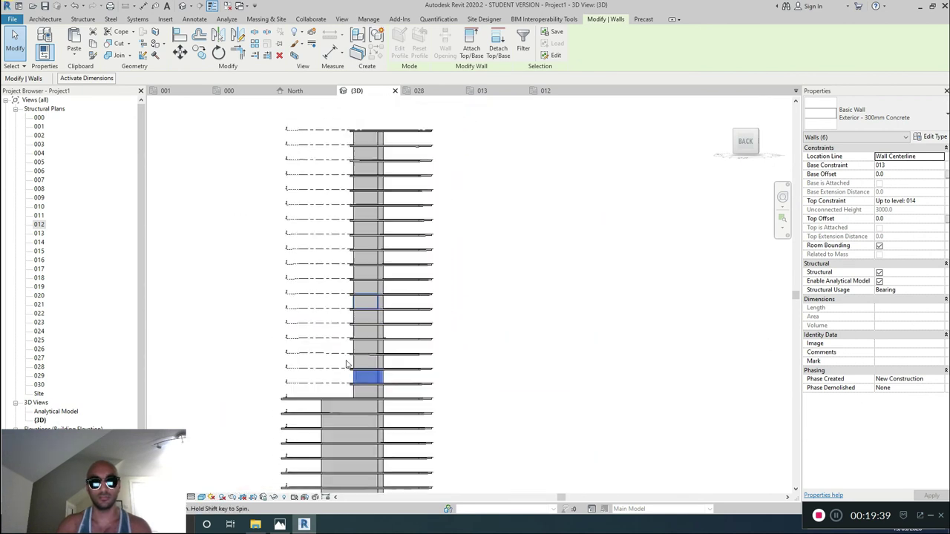
drag(325, 162, 388, 430)
key(Delete)
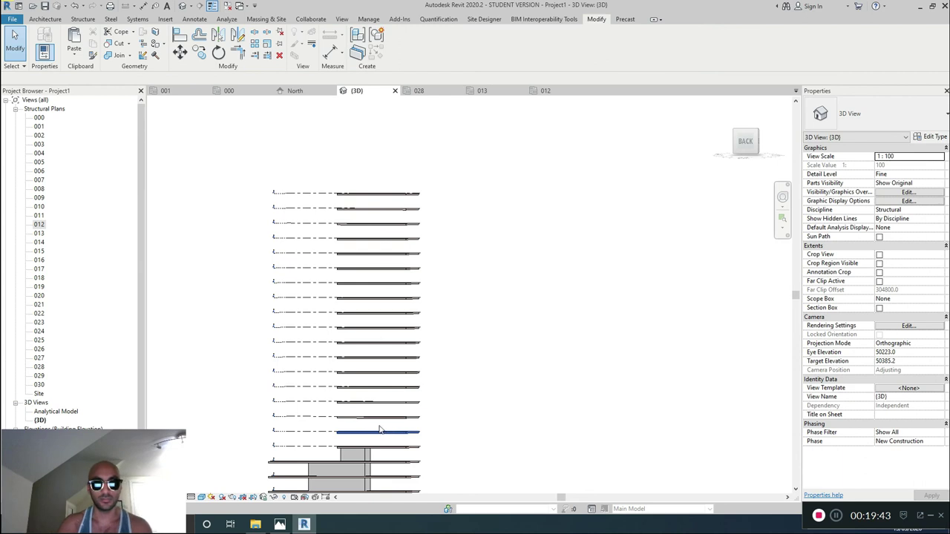
Step: Orbit to an angled view of the slabs and select the Core Walls 012-030 group
shift+middle_drag(426, 414, 487, 363)
scroll(326, 401, up, 5)
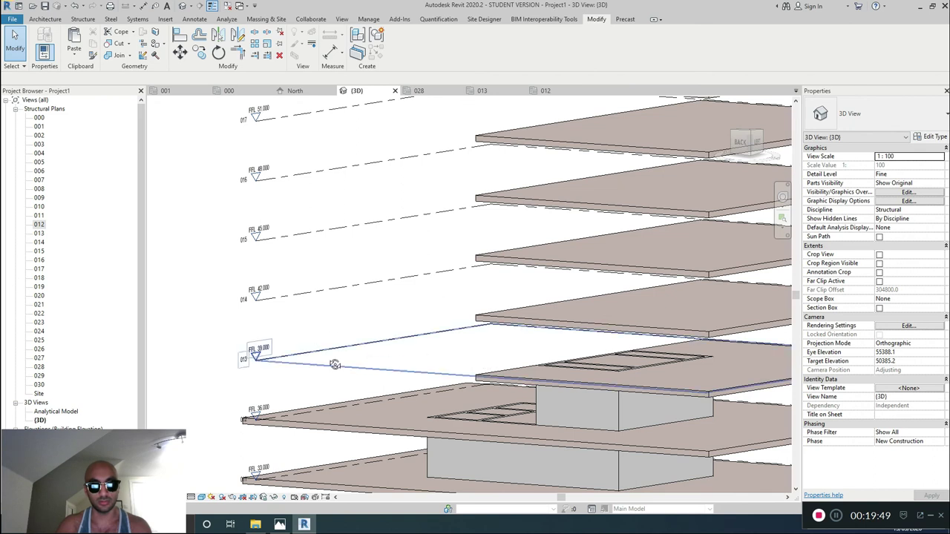
click(438, 384)
shift+middle_drag(438, 384, 551, 409)
click(543, 406)
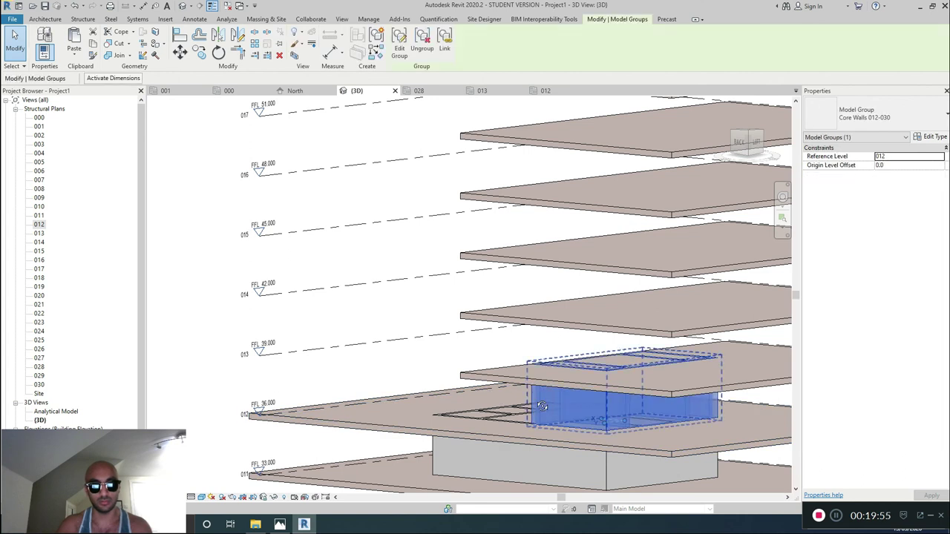
Step: Paste the Core Walls 012-030 group aligned to level 013
click(80, 53)
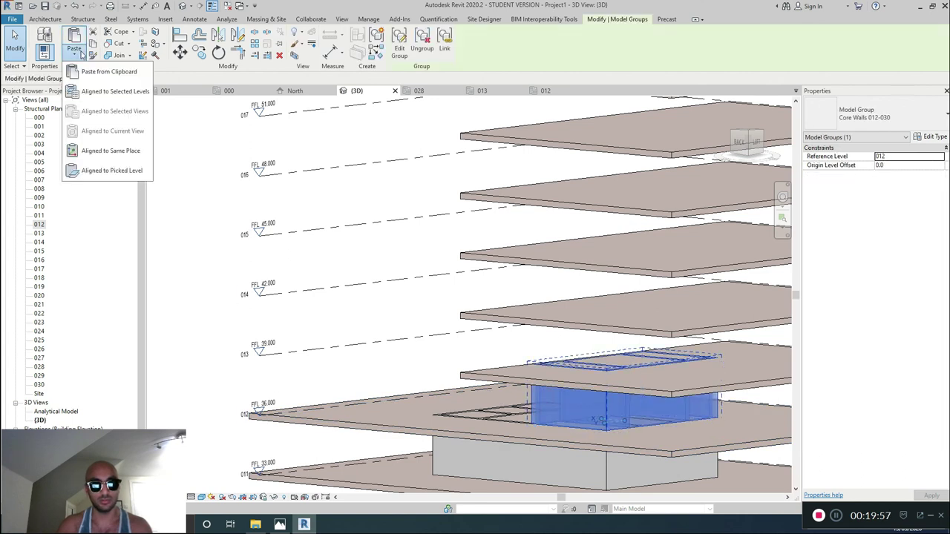
click(116, 92)
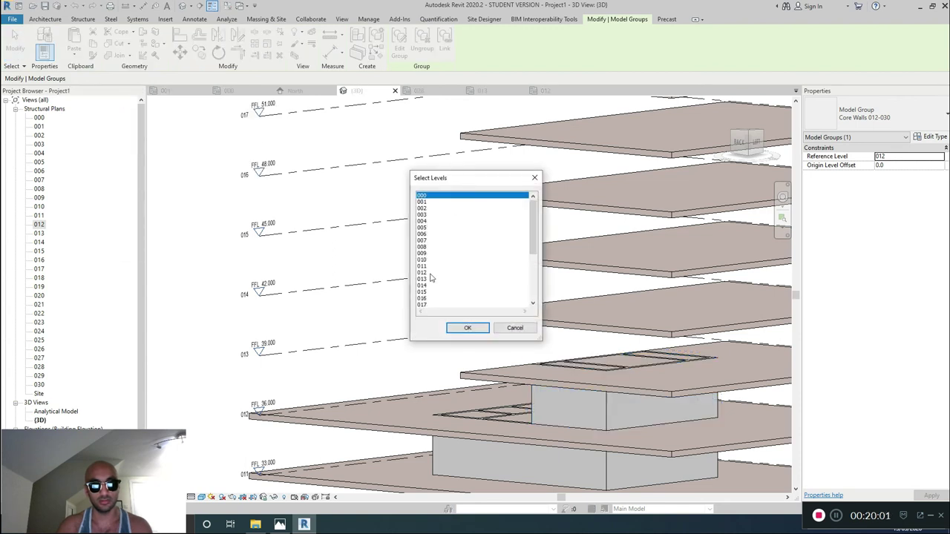
click(430, 278)
click(466, 328)
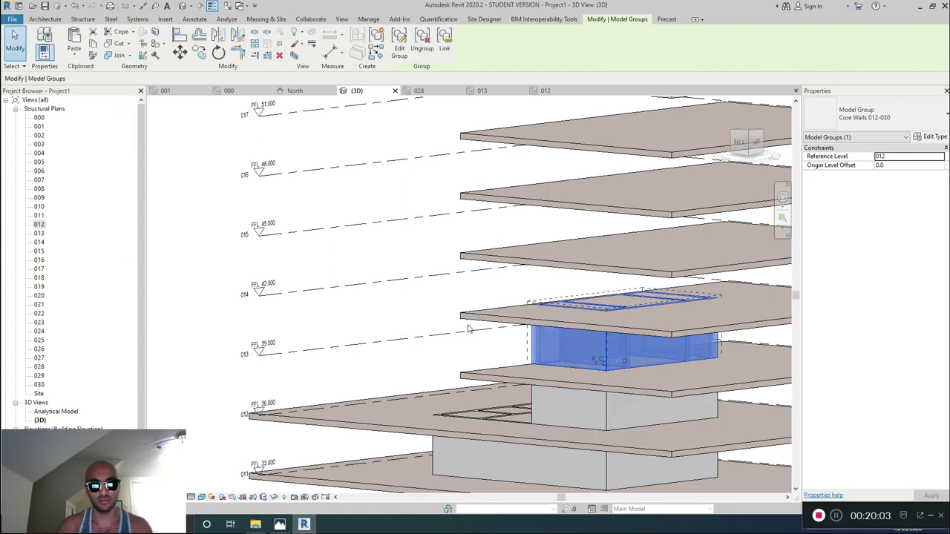
mouse_move(606, 367)
shift+middle_down()
mouse_move(549, 337)
mouse_move(575, 364)
mouse_move(582, 326)
mouse_move(593, 363)
shift+middle_up()
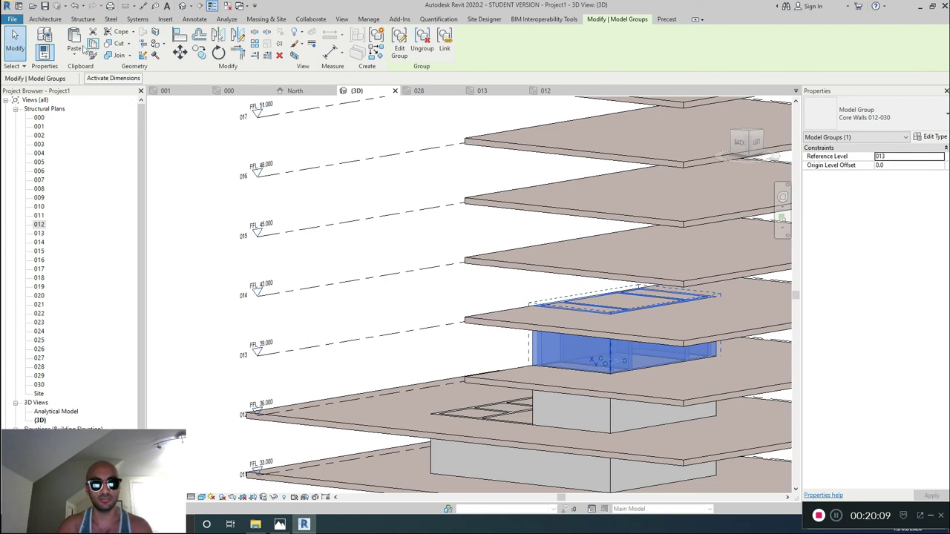
Step: Paste the group aligned to levels 014 through 030
click(78, 50)
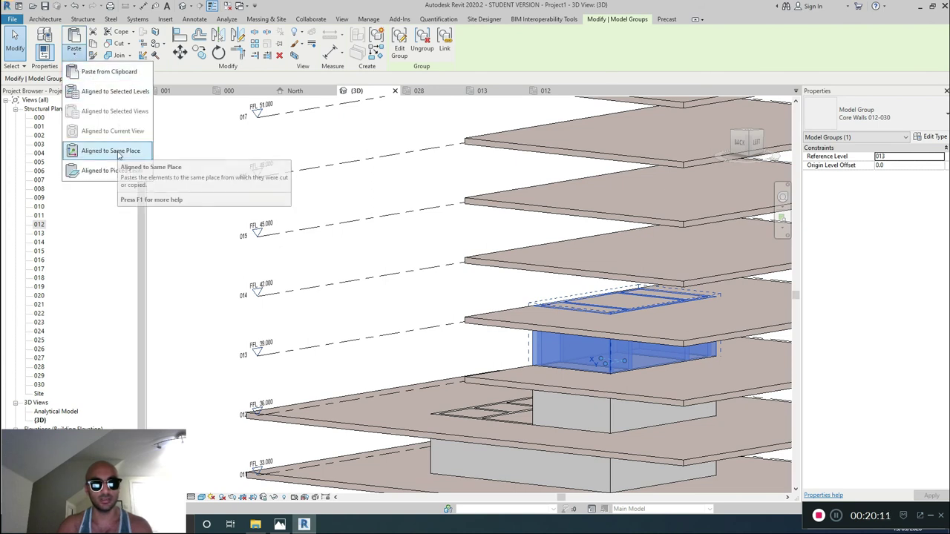
click(115, 92)
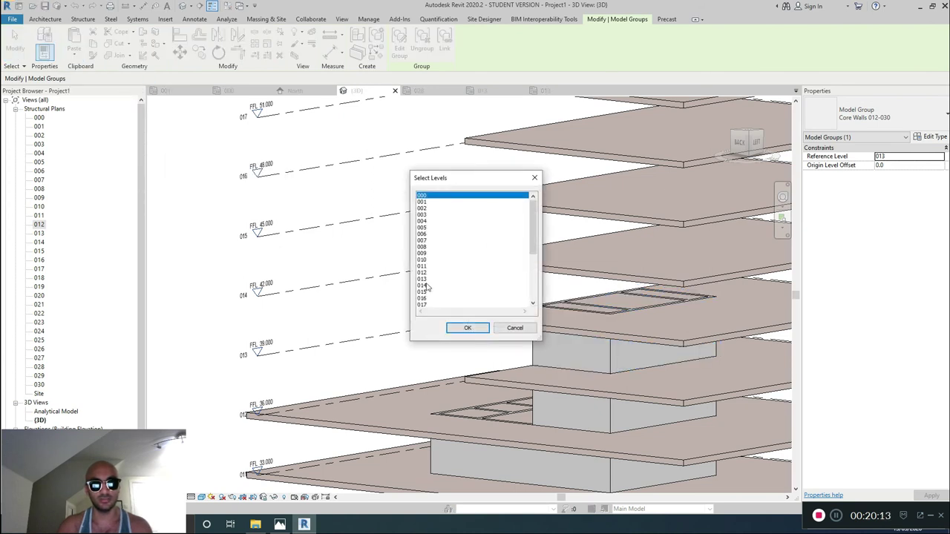
click(426, 287)
scroll(428, 291, down, 5)
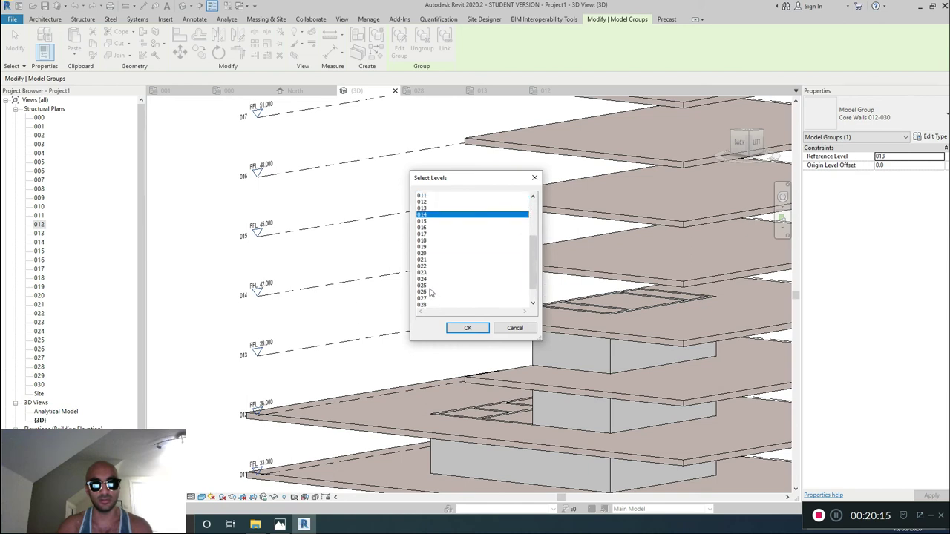
shift+click(430, 296)
click(464, 328)
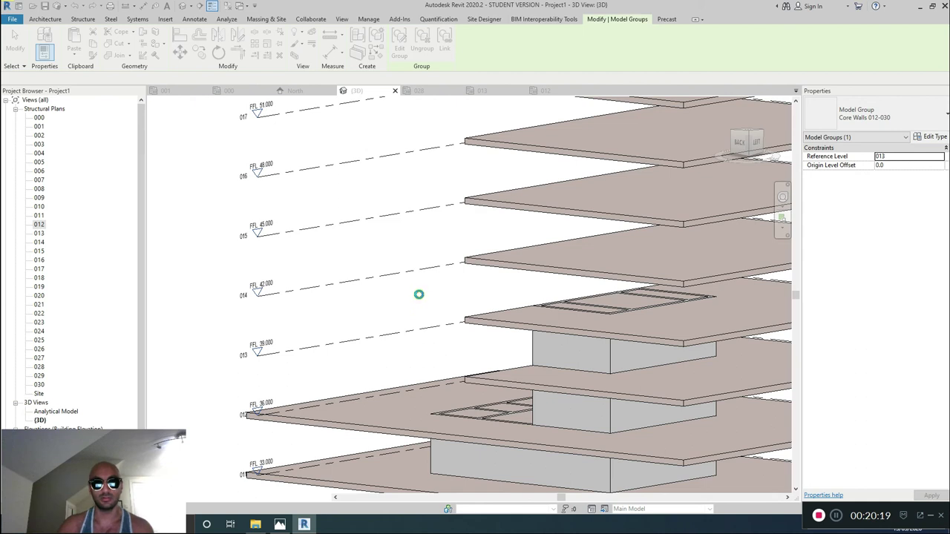
scroll(371, 312, down, 6)
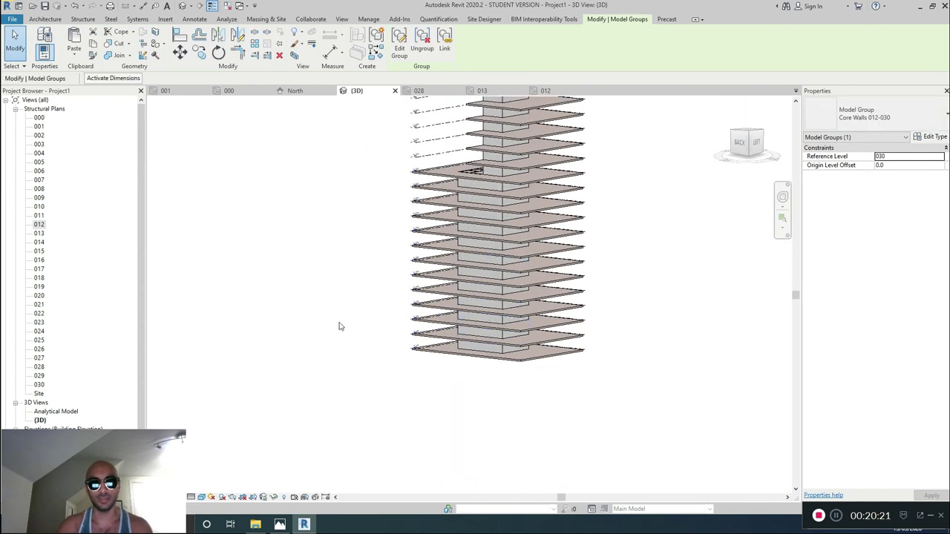
Step: In the level 010 plan, edit the core group and drag the left cell's interior wall lower
double_click(37, 208)
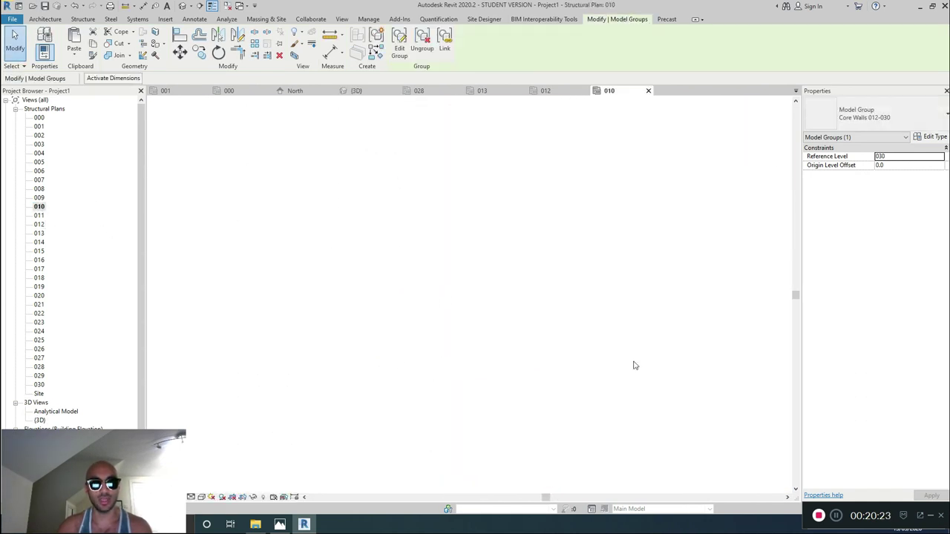
double_click(462, 299)
scroll(462, 299, up, 3)
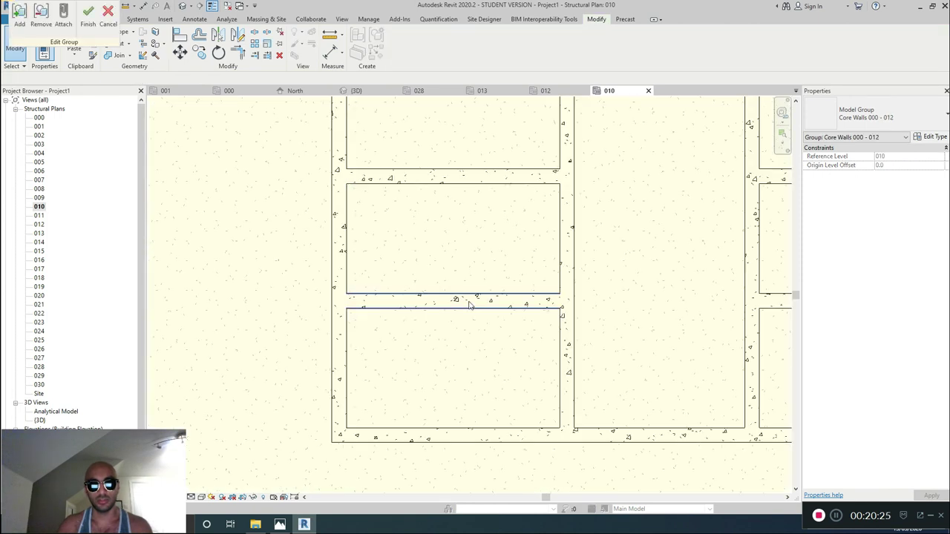
drag(467, 310, 468, 354)
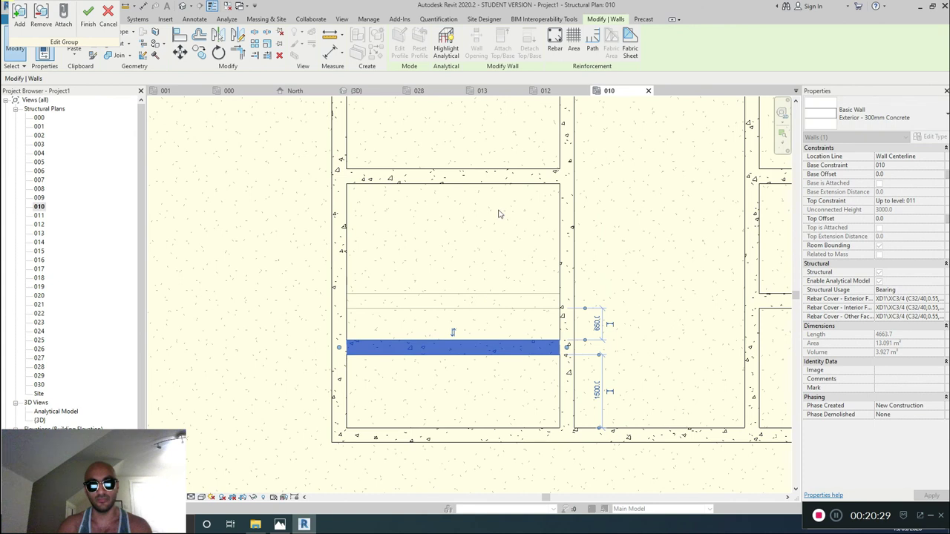
middle_drag(469, 349, 470, 493)
Step: Move the cell's upper interior wall higher with the MV command
click(486, 327)
key(m)
key(v)
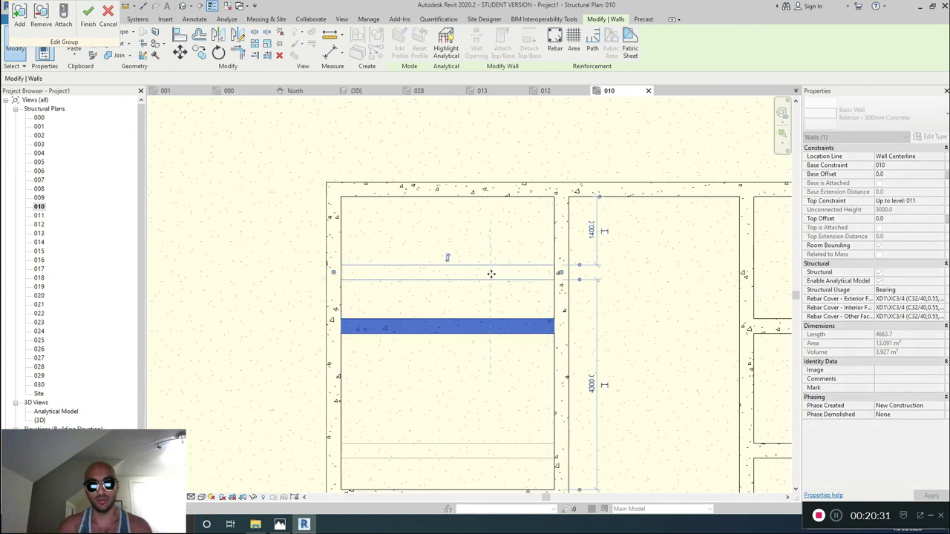
click(492, 273)
scroll(475, 251, down, 1)
scroll(475, 252, down, 3)
Step: Finish editing the group and select Core Walls 000 - 012
key(Escape)
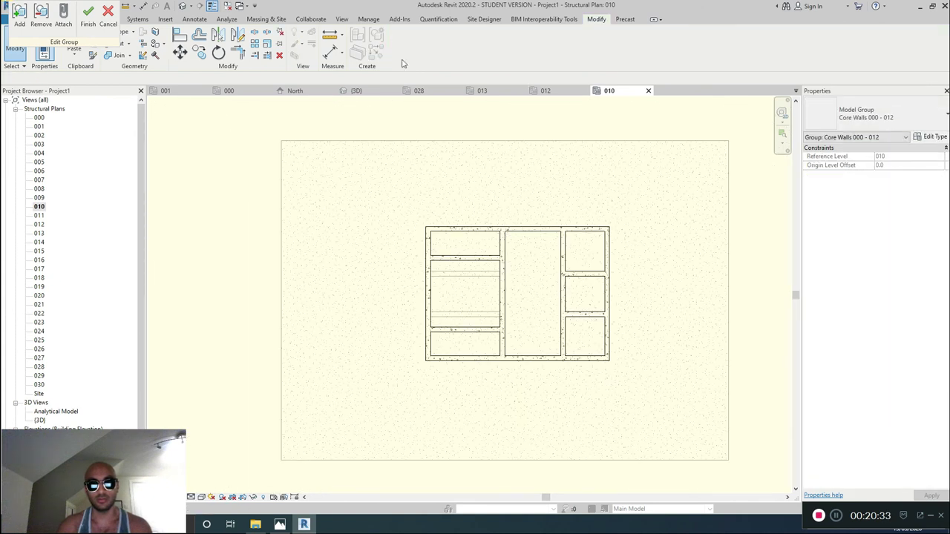
click(88, 16)
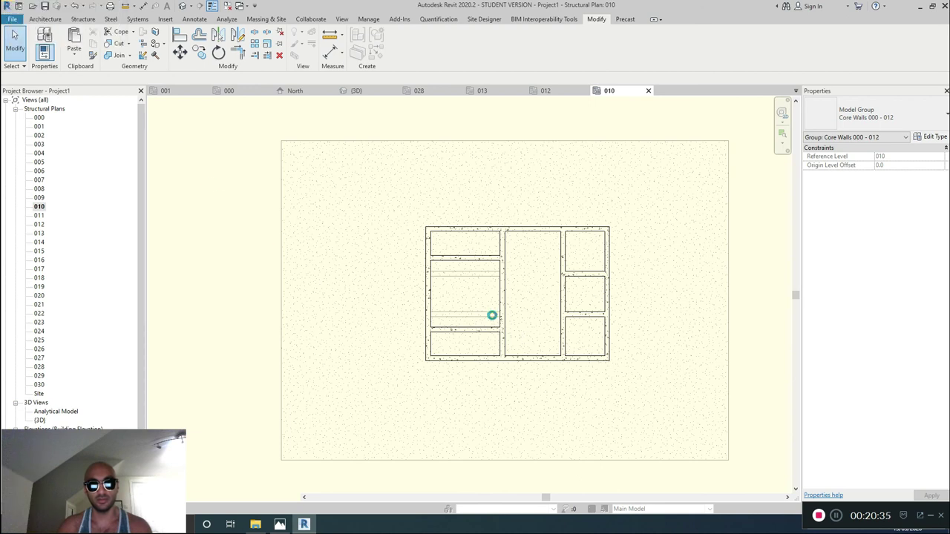
click(486, 327)
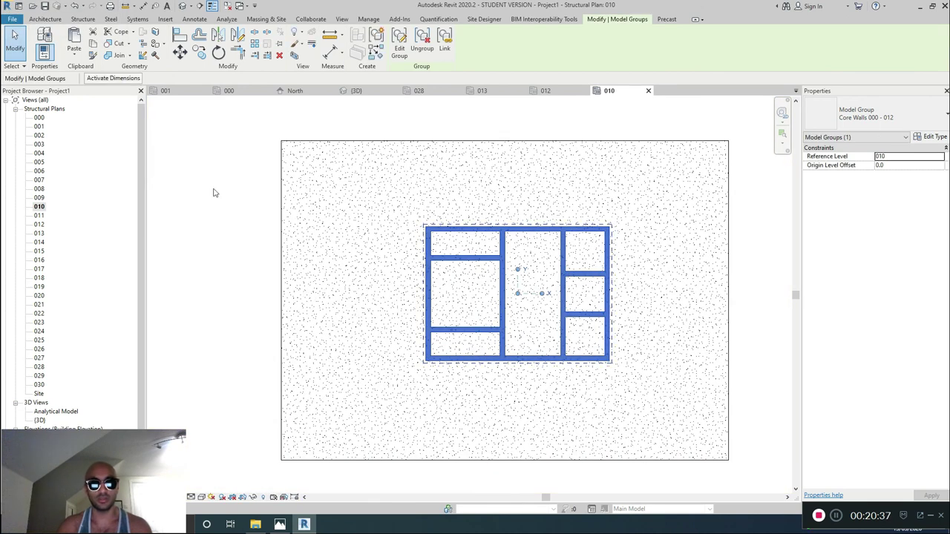
click(182, 6)
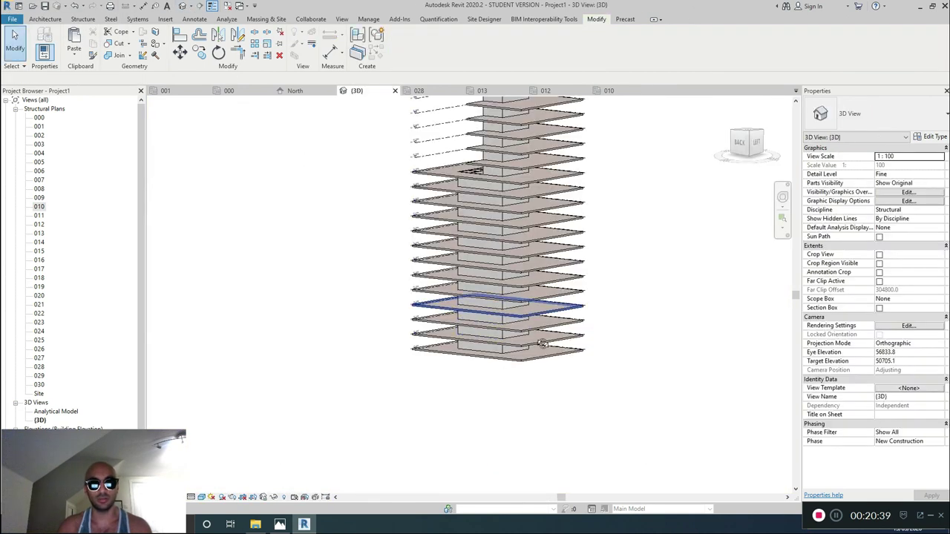
shift+middle_drag(630, 416, 475, 267)
scroll(523, 227, up, 5)
scroll(524, 228, down, 2)
scroll(475, 267, up, 4)
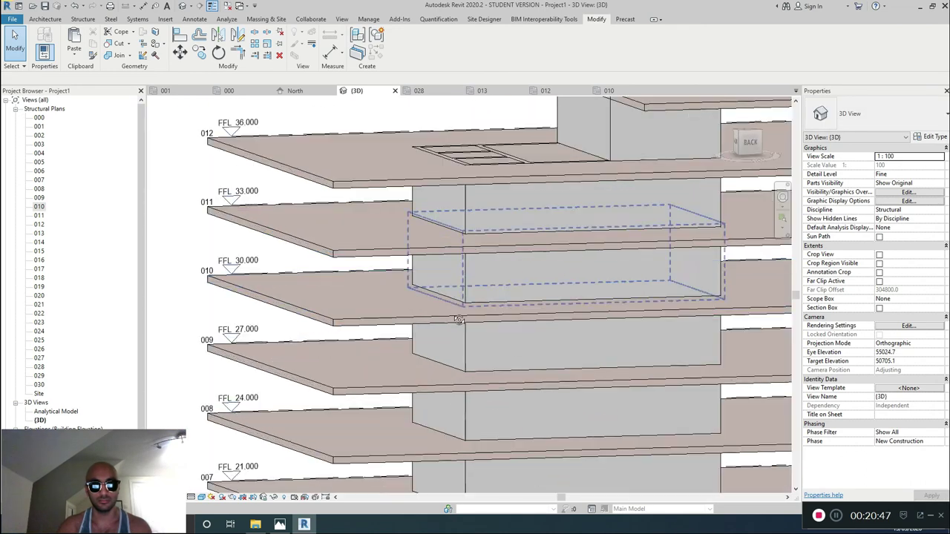
shift+middle_drag(441, 297, 494, 366)
scroll(495, 366, down, 5)
shift+middle_drag(500, 205, 531, 314)
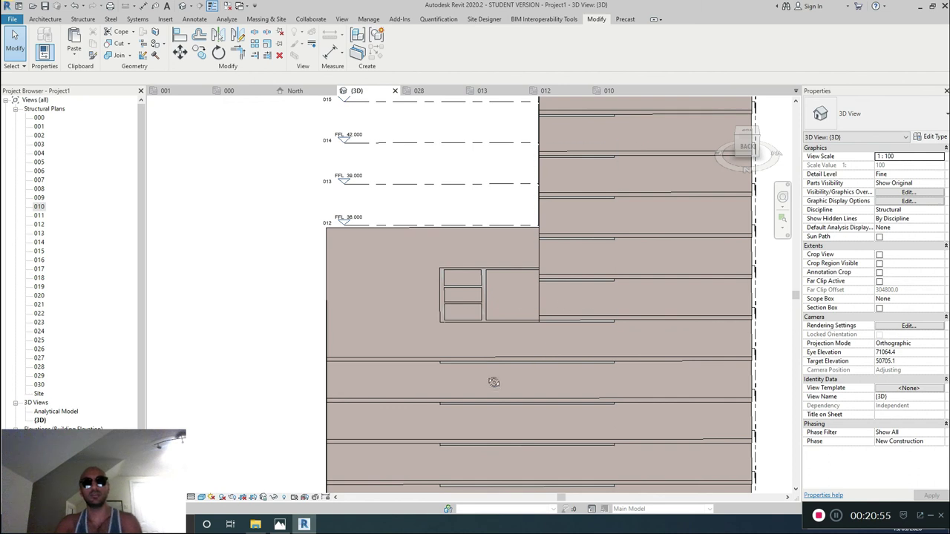
shift+middle_drag(579, 329, 457, 355)
click(393, 347)
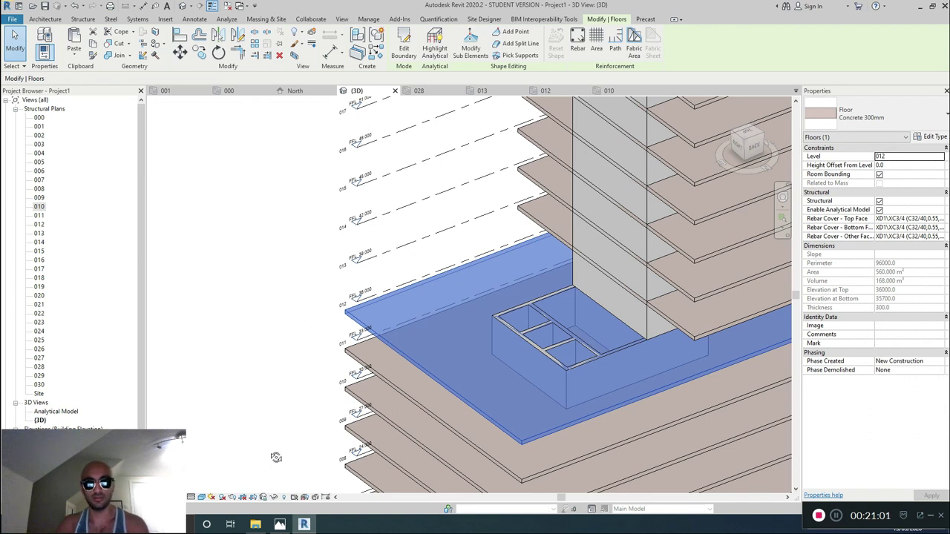
key(h)
key(i)
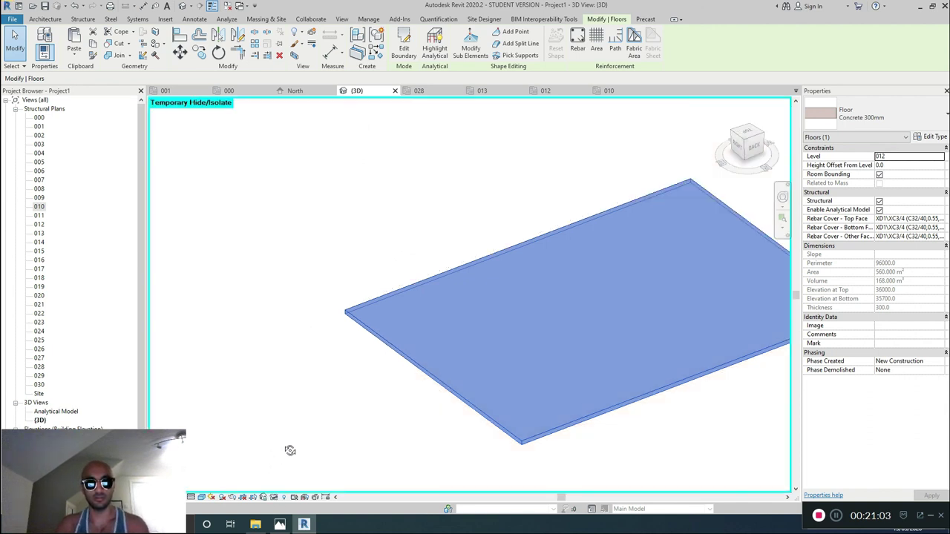
key(h)
key(r)
key(ctrl+Left)
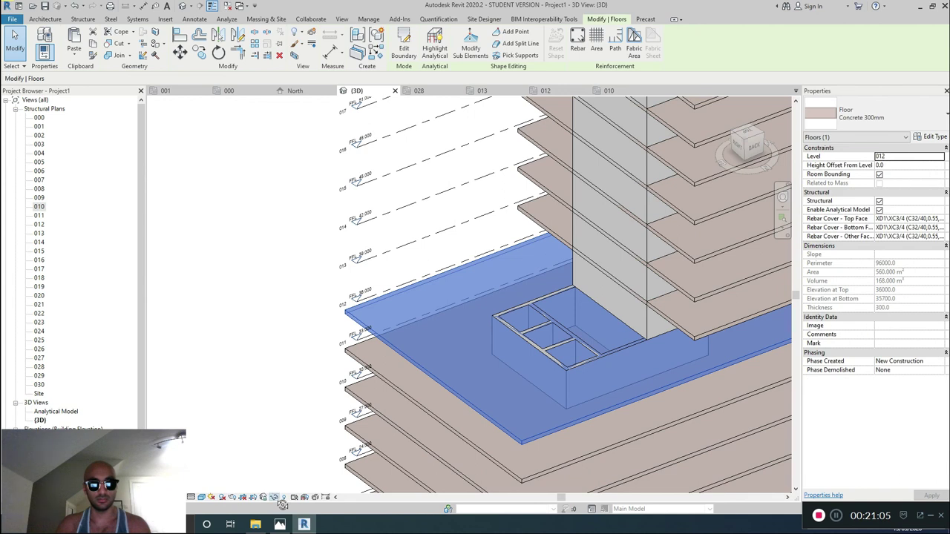
click(284, 497)
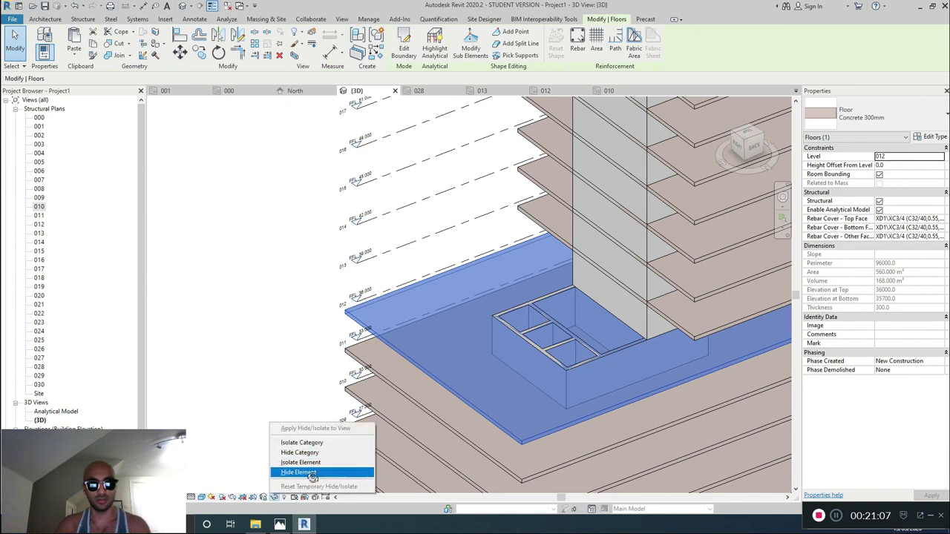
click(316, 473)
scroll(606, 323, up, 3)
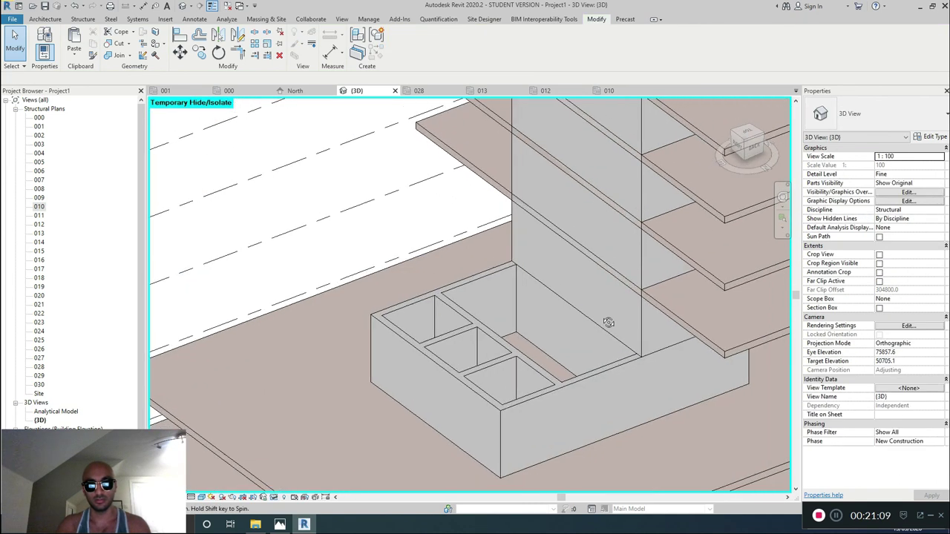
shift+middle_drag(605, 323, 630, 322)
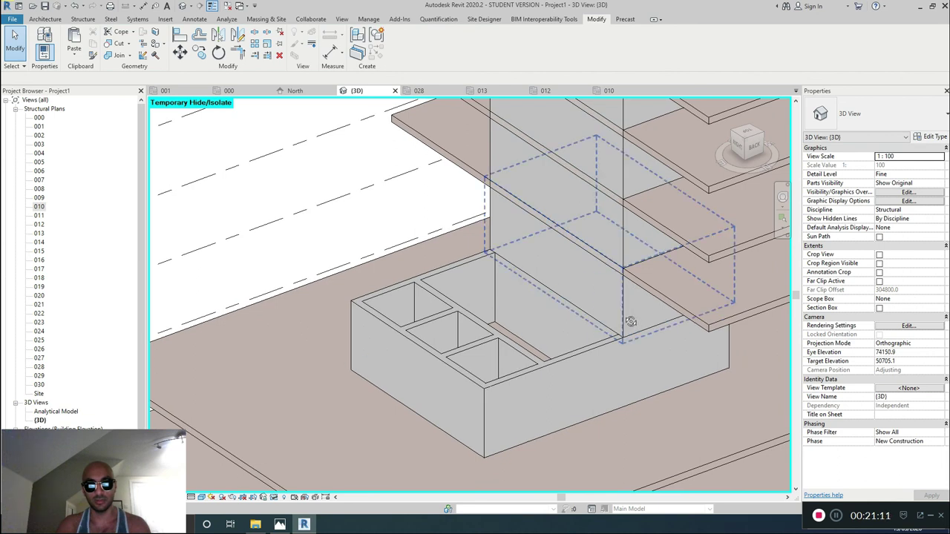
click(630, 321)
click(274, 497)
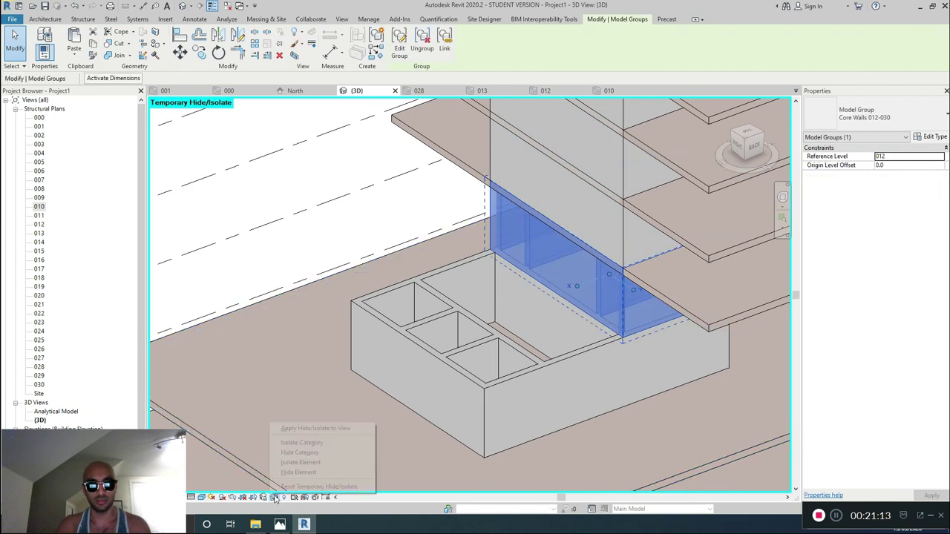
click(304, 472)
scroll(581, 296, up, 2)
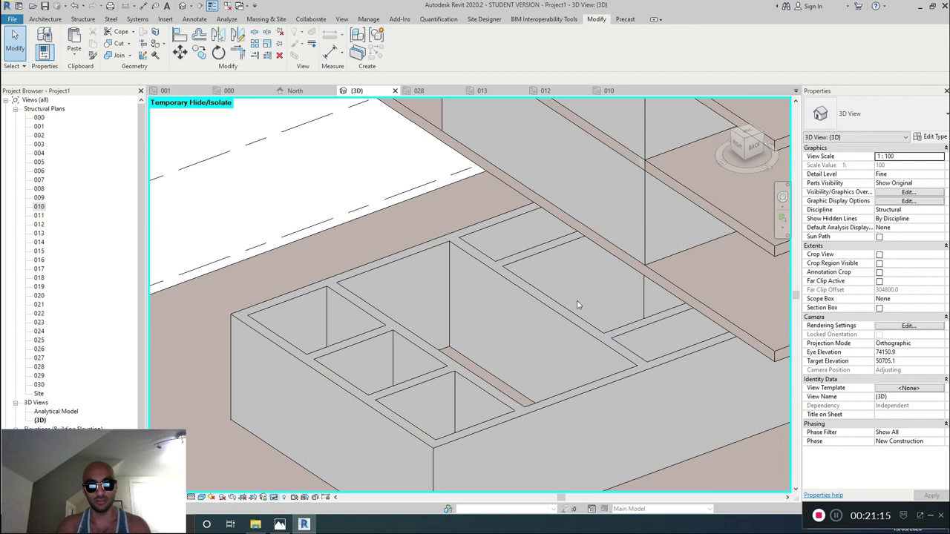
shift+middle_drag(578, 304, 664, 344)
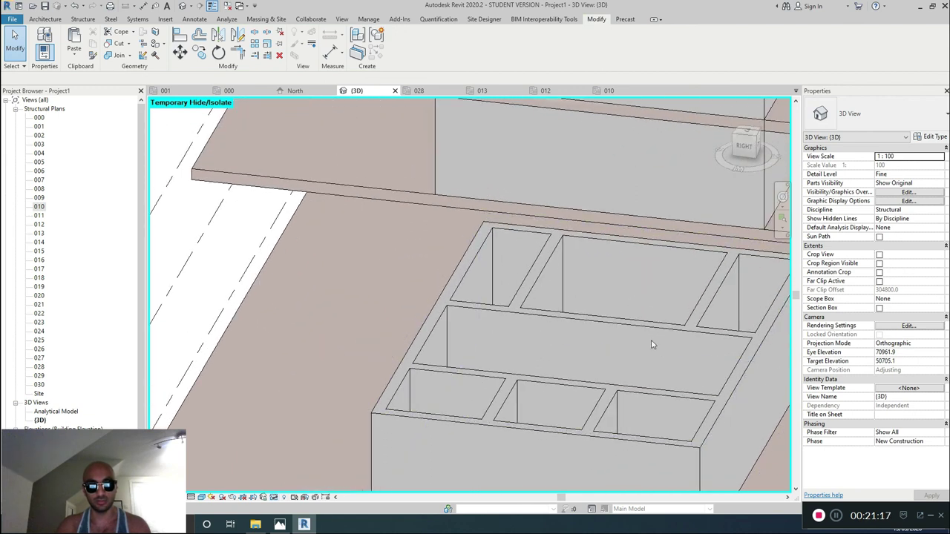
scroll(631, 329, down, 5)
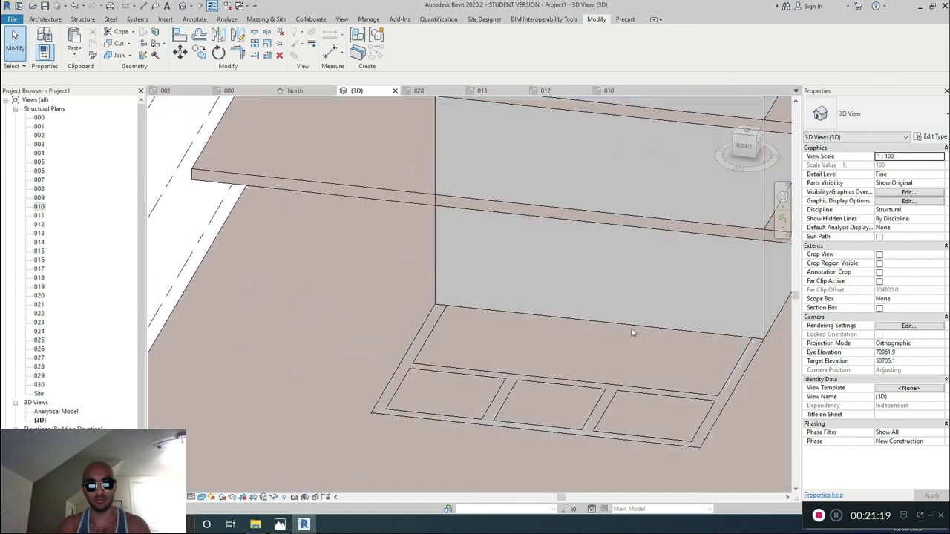
shift+middle_drag(609, 323, 519, 326)
shift+middle_drag(420, 316, 495, 339)
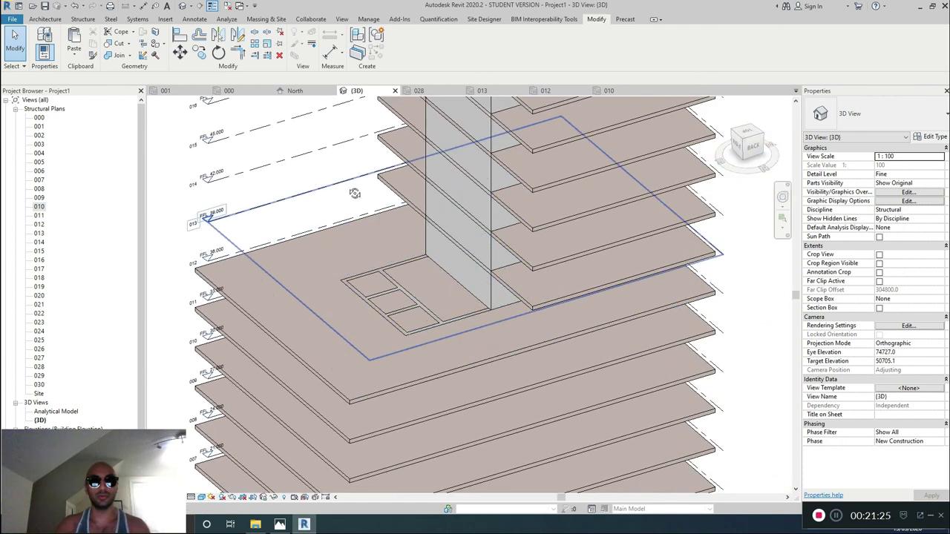
Step: Orbit the tower to a corner view, then bring up the red steel frame image 4.PNG in Photos
shift+middle_drag(355, 193, 367, 176)
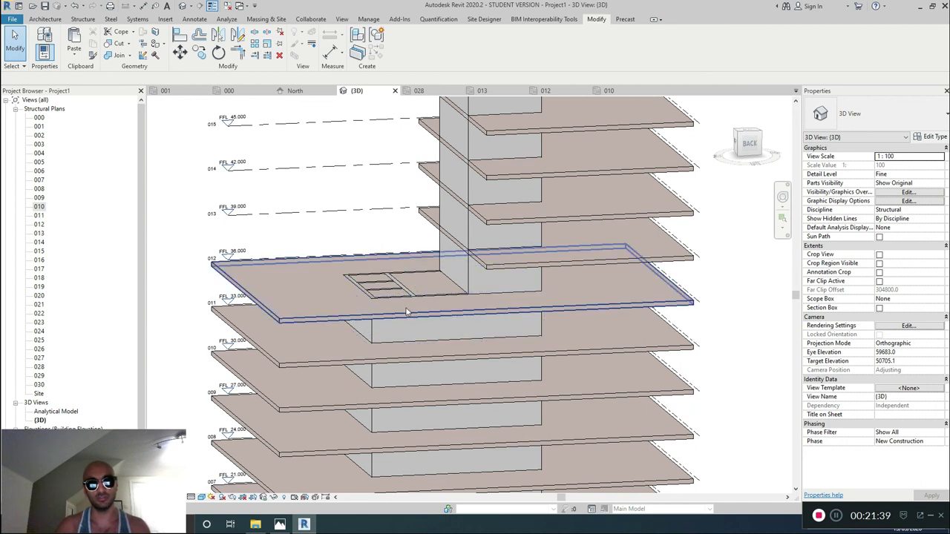
shift+middle_drag(424, 322, 472, 365)
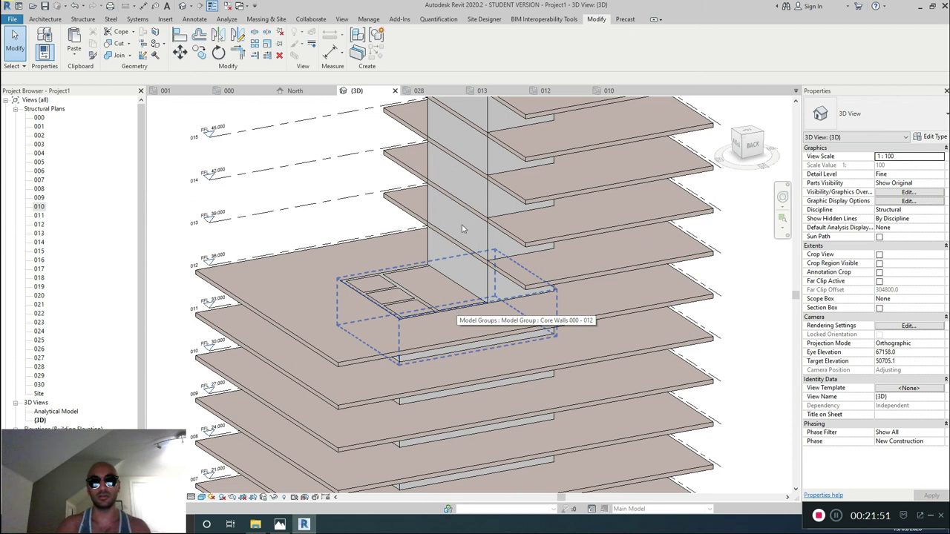
scroll(462, 228, down, 3)
shift+middle_drag(462, 228, 315, 514)
scroll(497, 300, down, 4)
scroll(477, 304, up, 4)
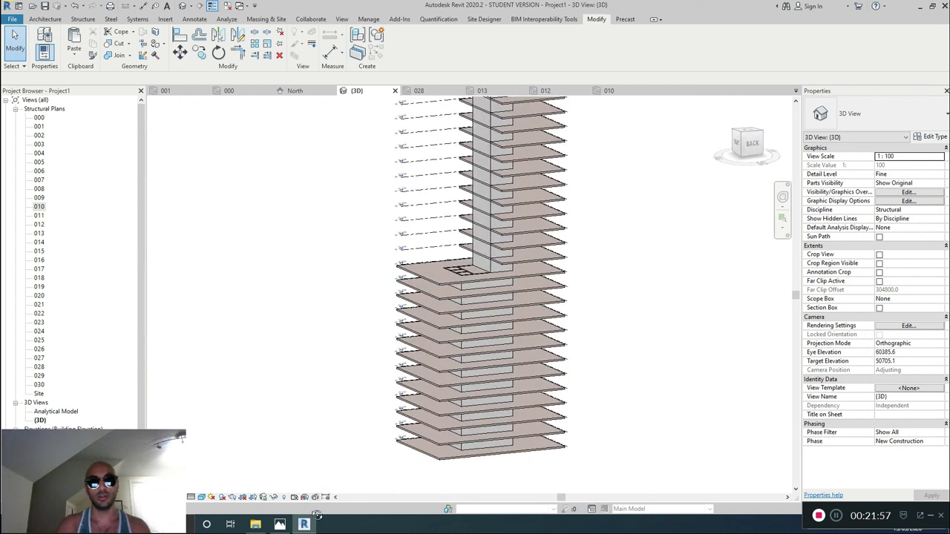
click(279, 524)
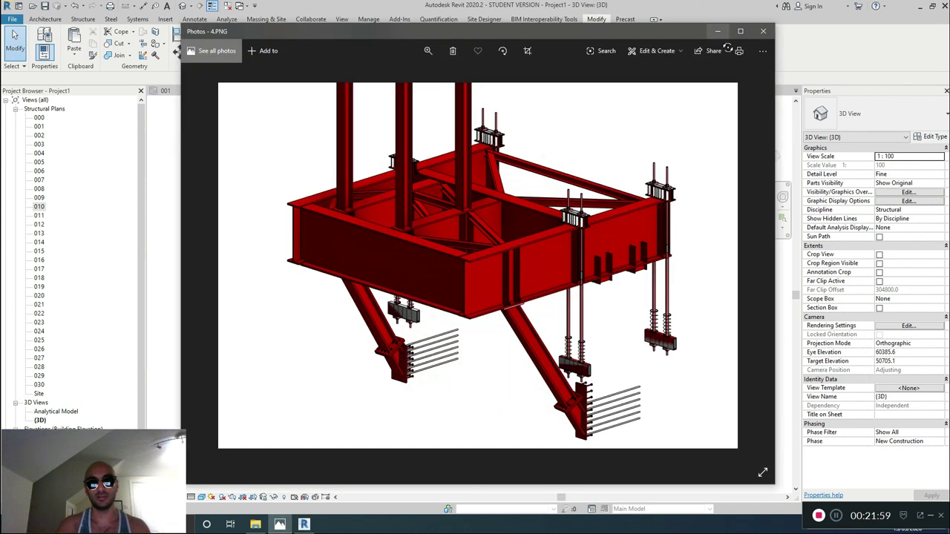